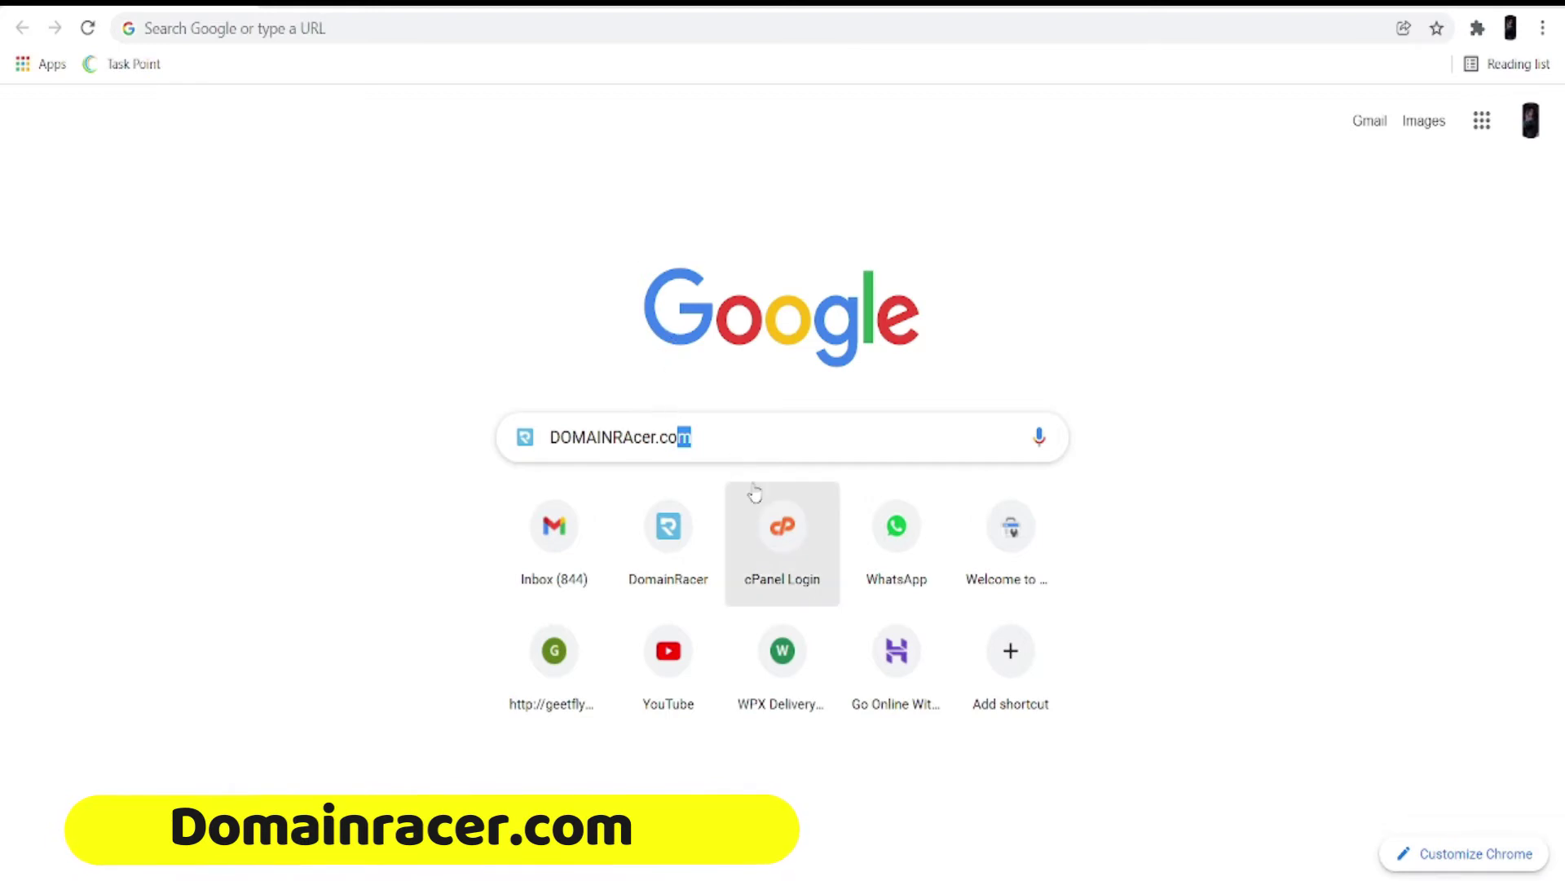
Step: Open domainracer.com and scroll through its hosting offers, then return to the top
left_click(683, 532)
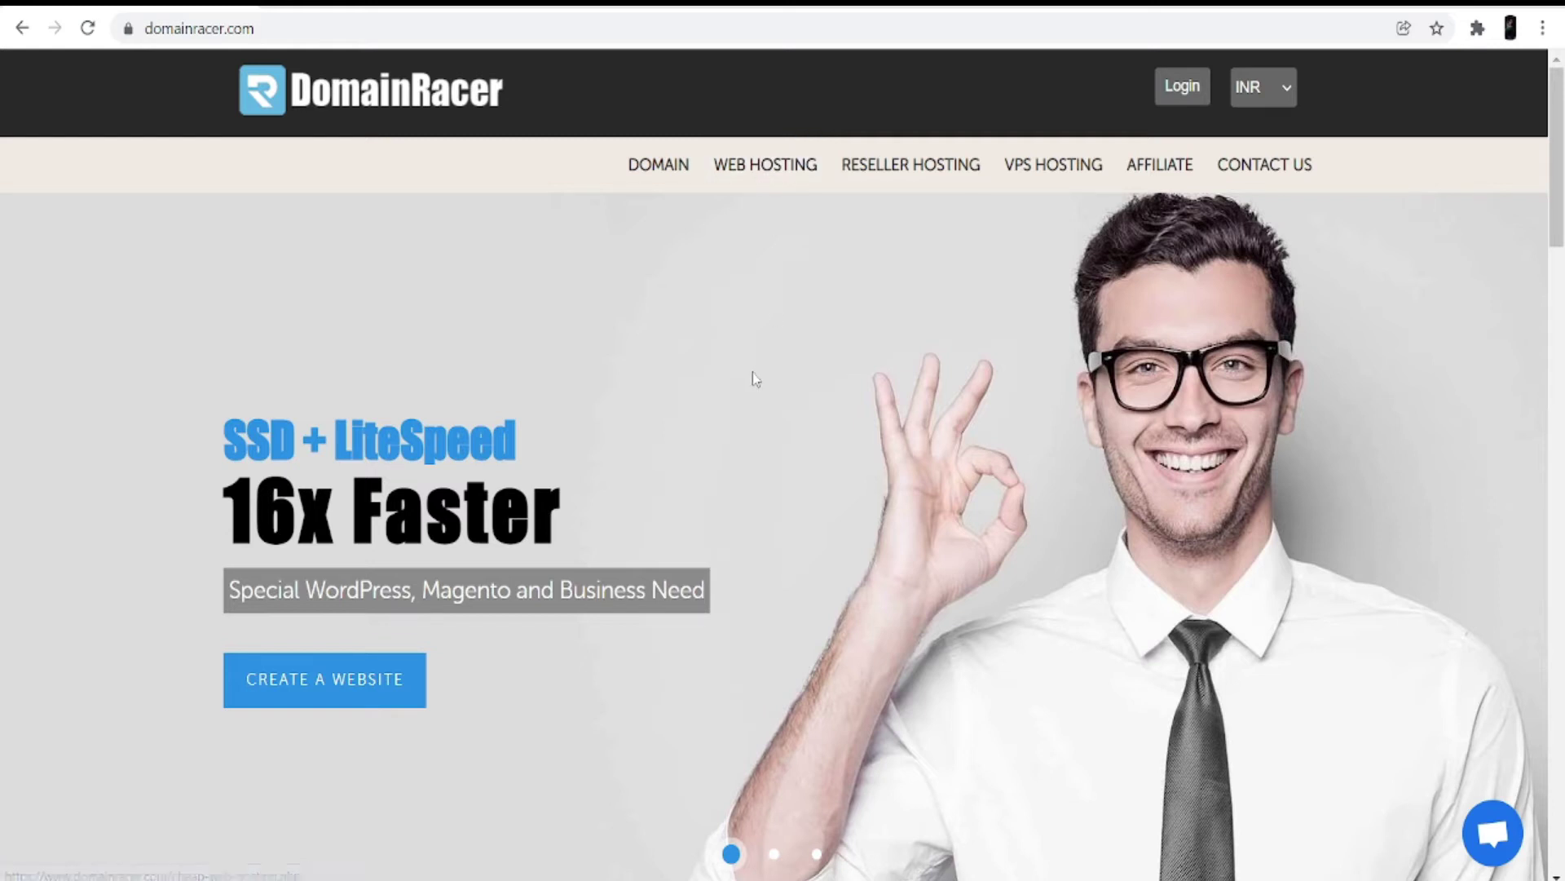
scroll(580, 443, "down", 1)
scroll(580, 443, "down", 3)
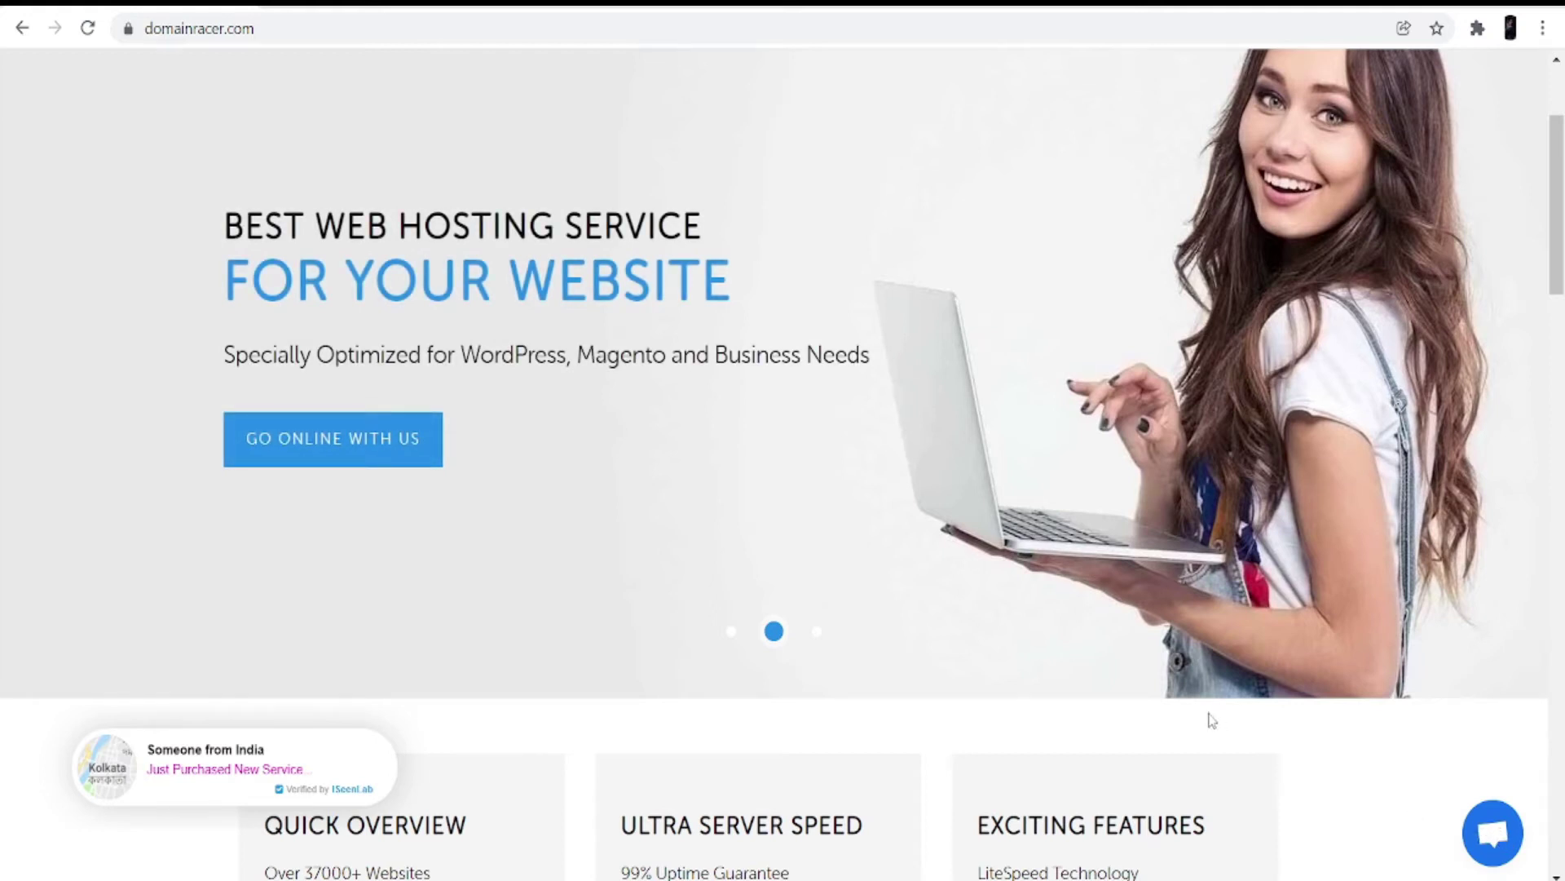
scroll(1211, 720, "down", 3)
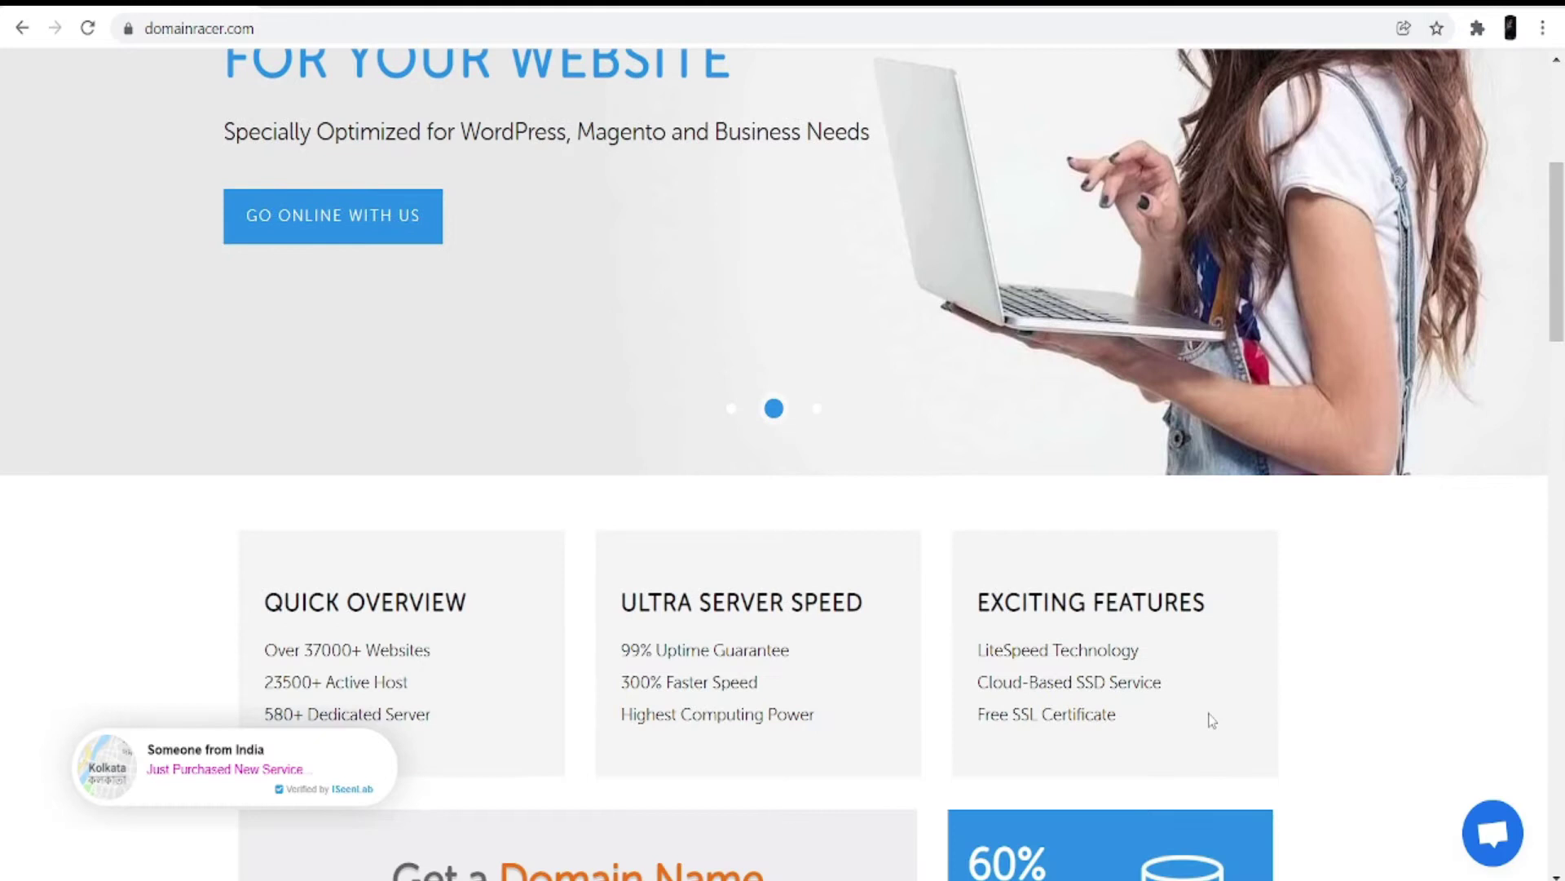
scroll(1211, 720, "up", 6)
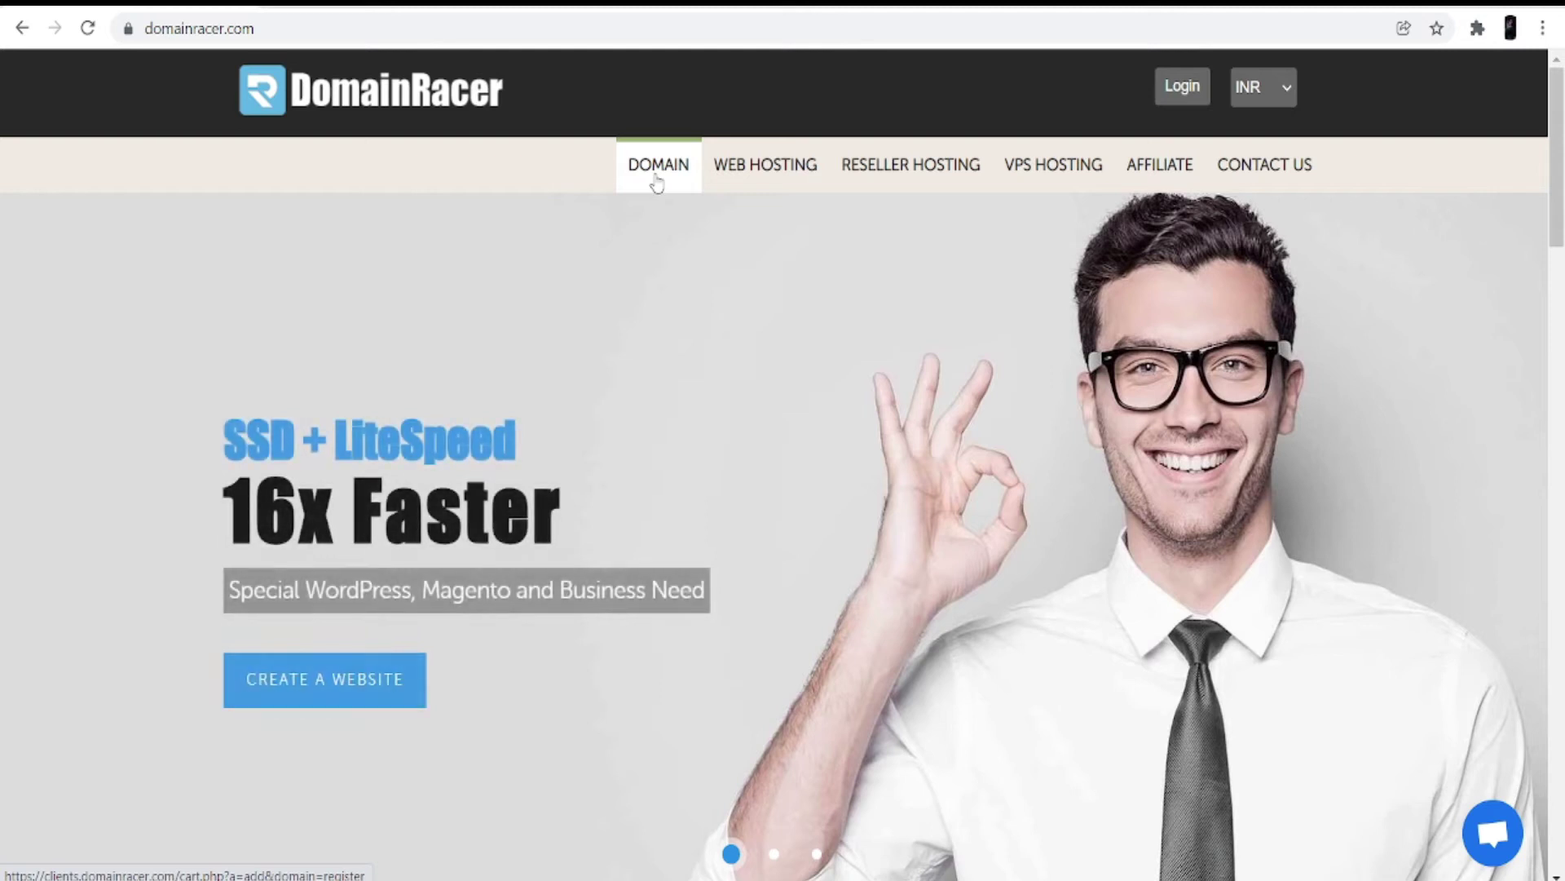
Step: Search for 'my games' on the DomainRacer Register Domain page
left_click(657, 181)
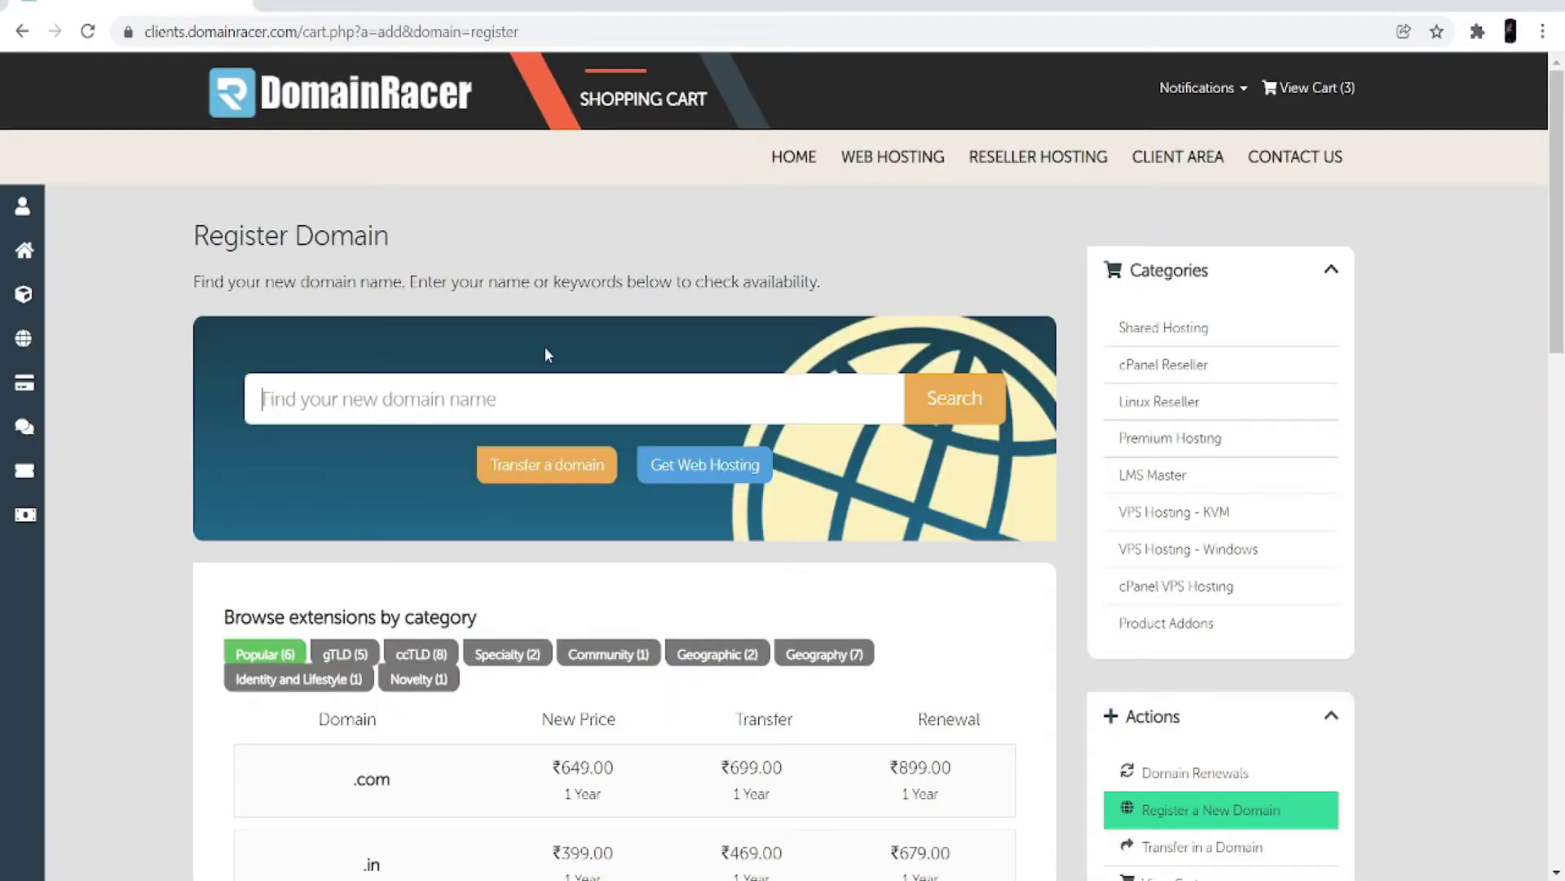
left_click(559, 383)
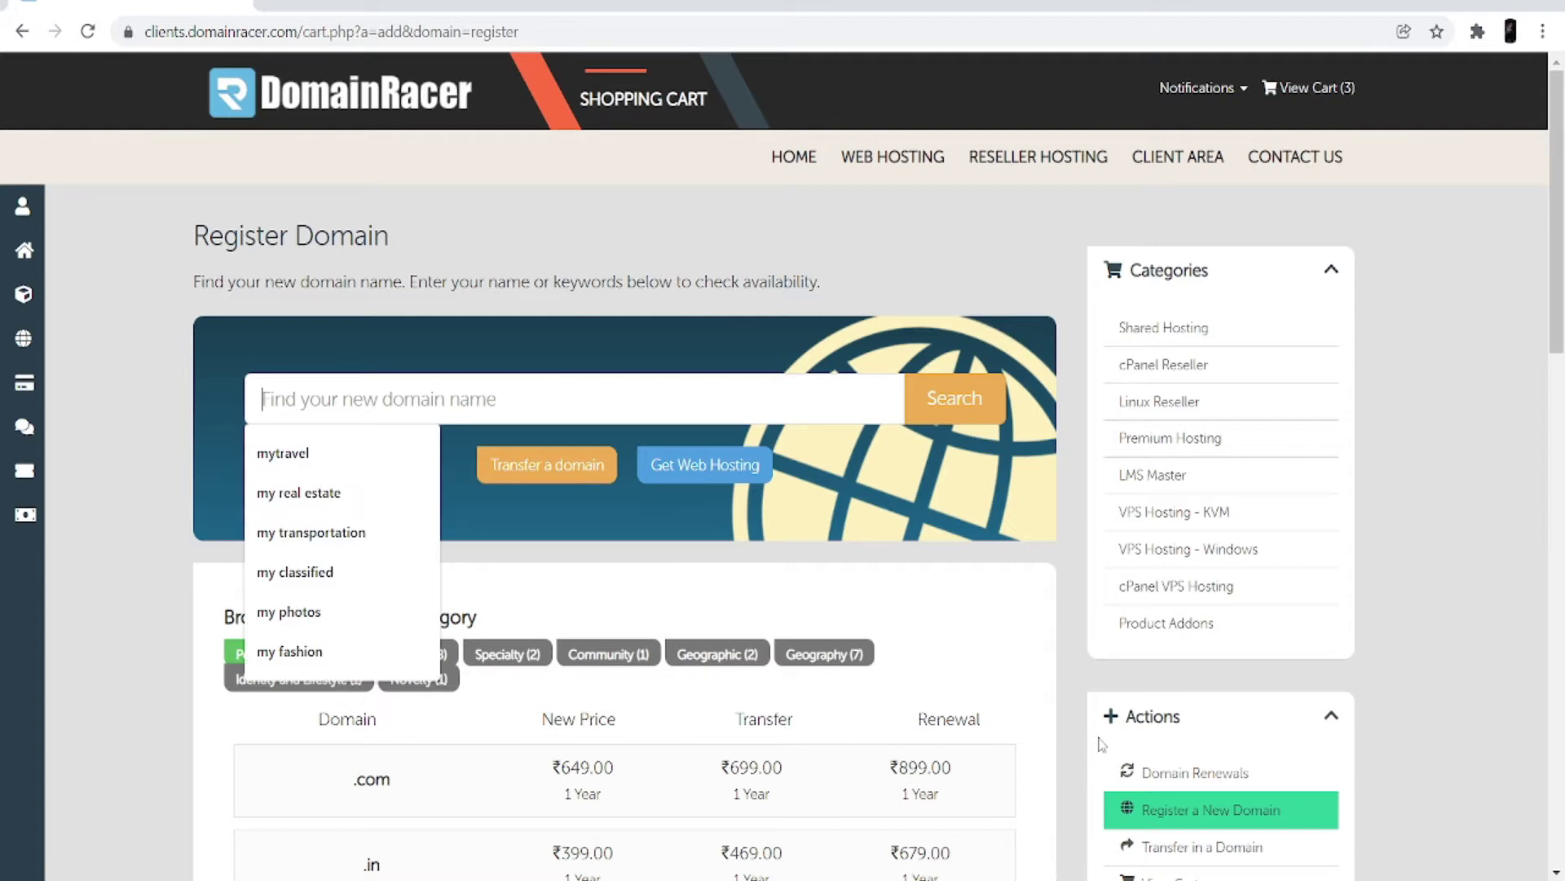
type("my ")
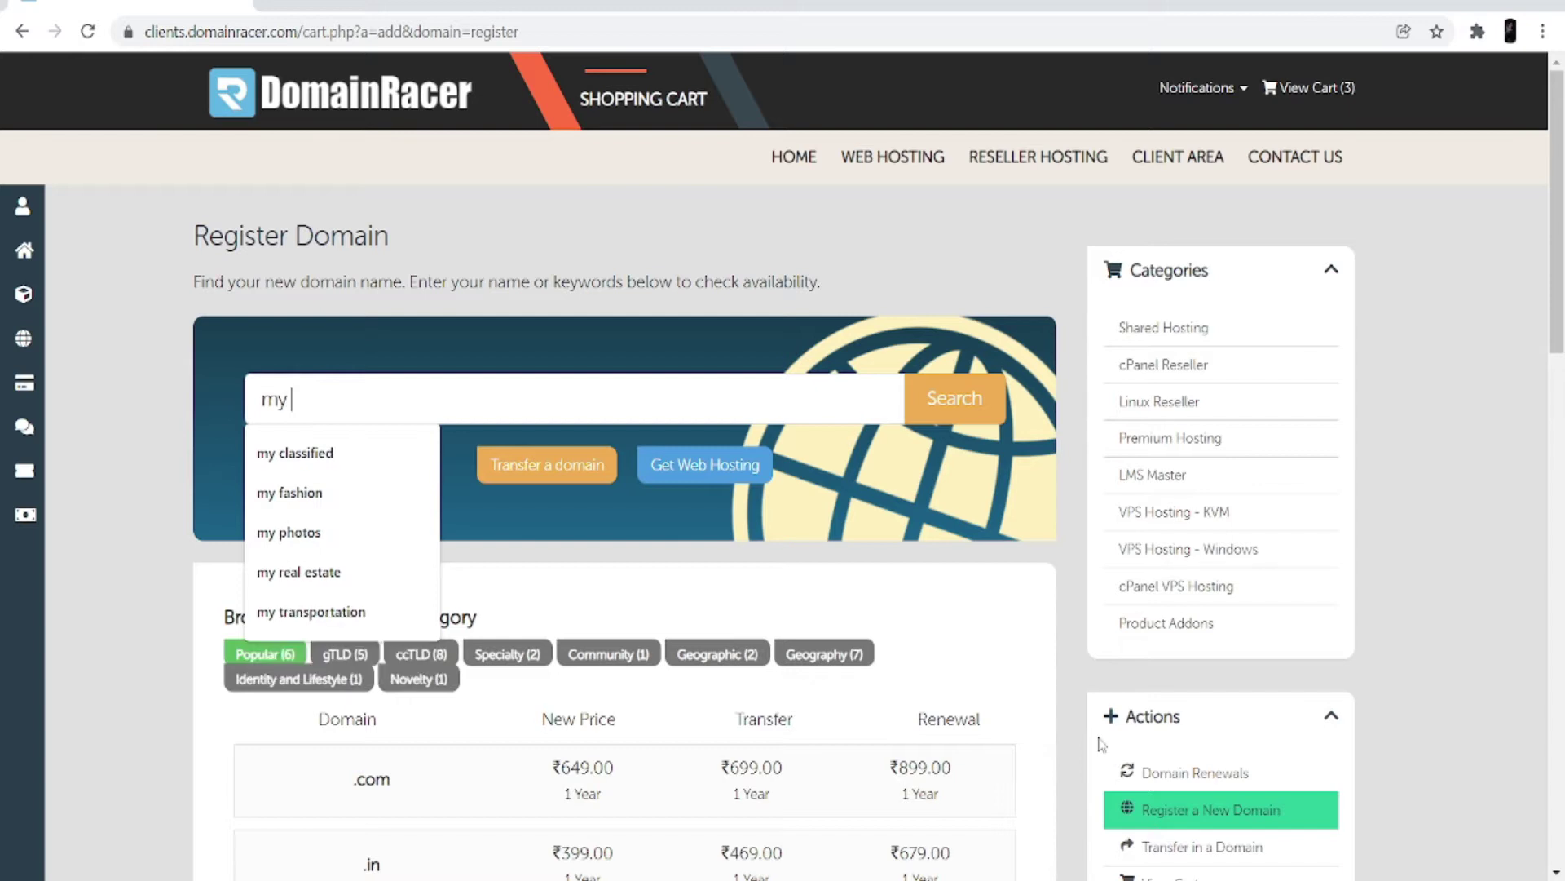
type("game")
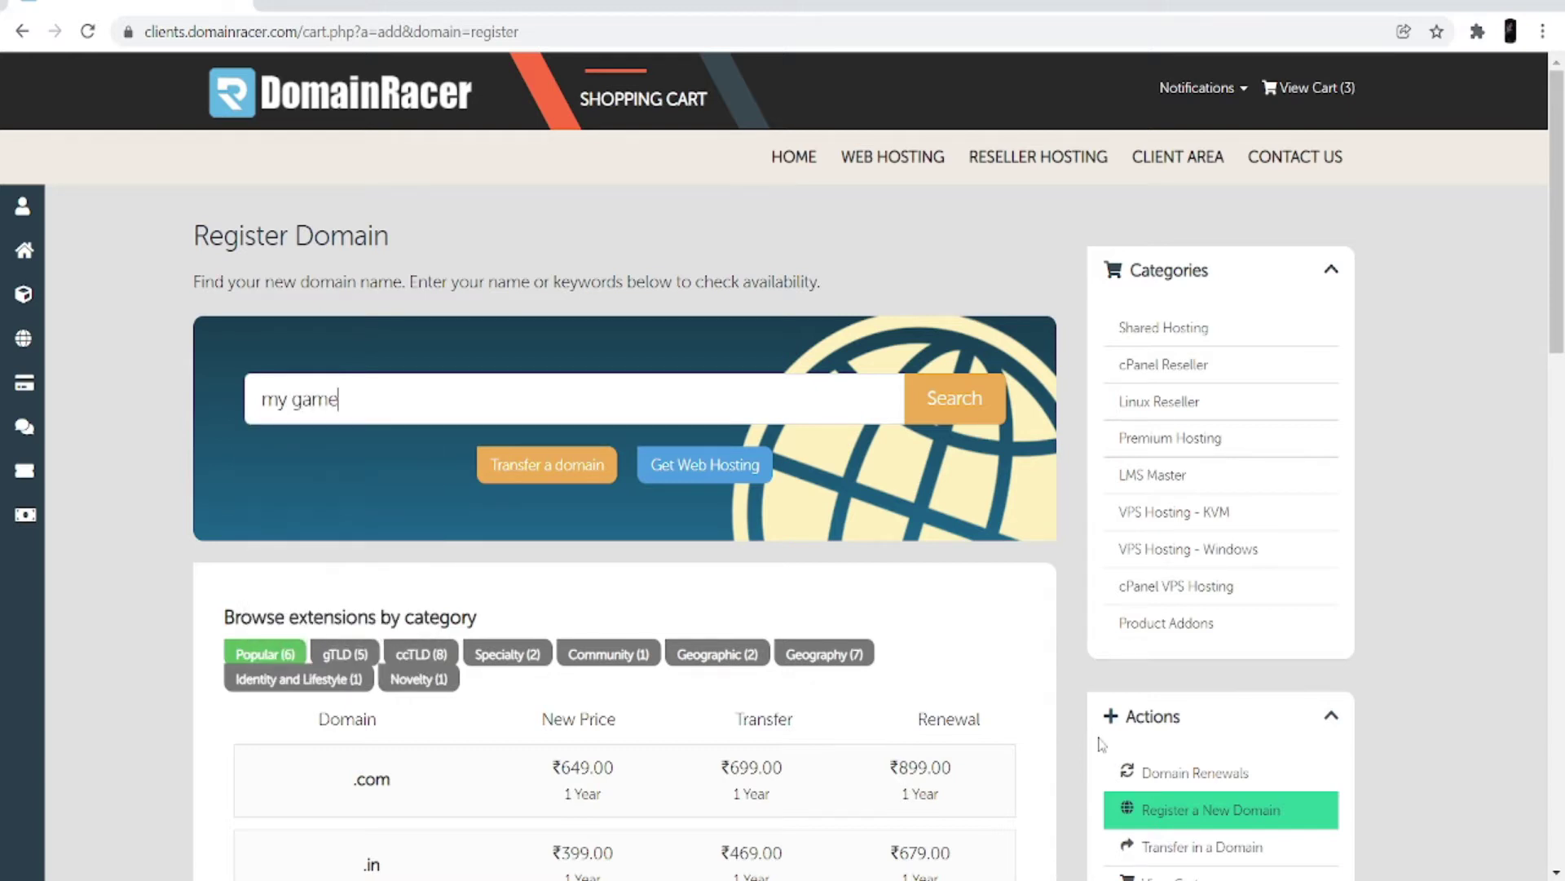
type("s")
key("Return")
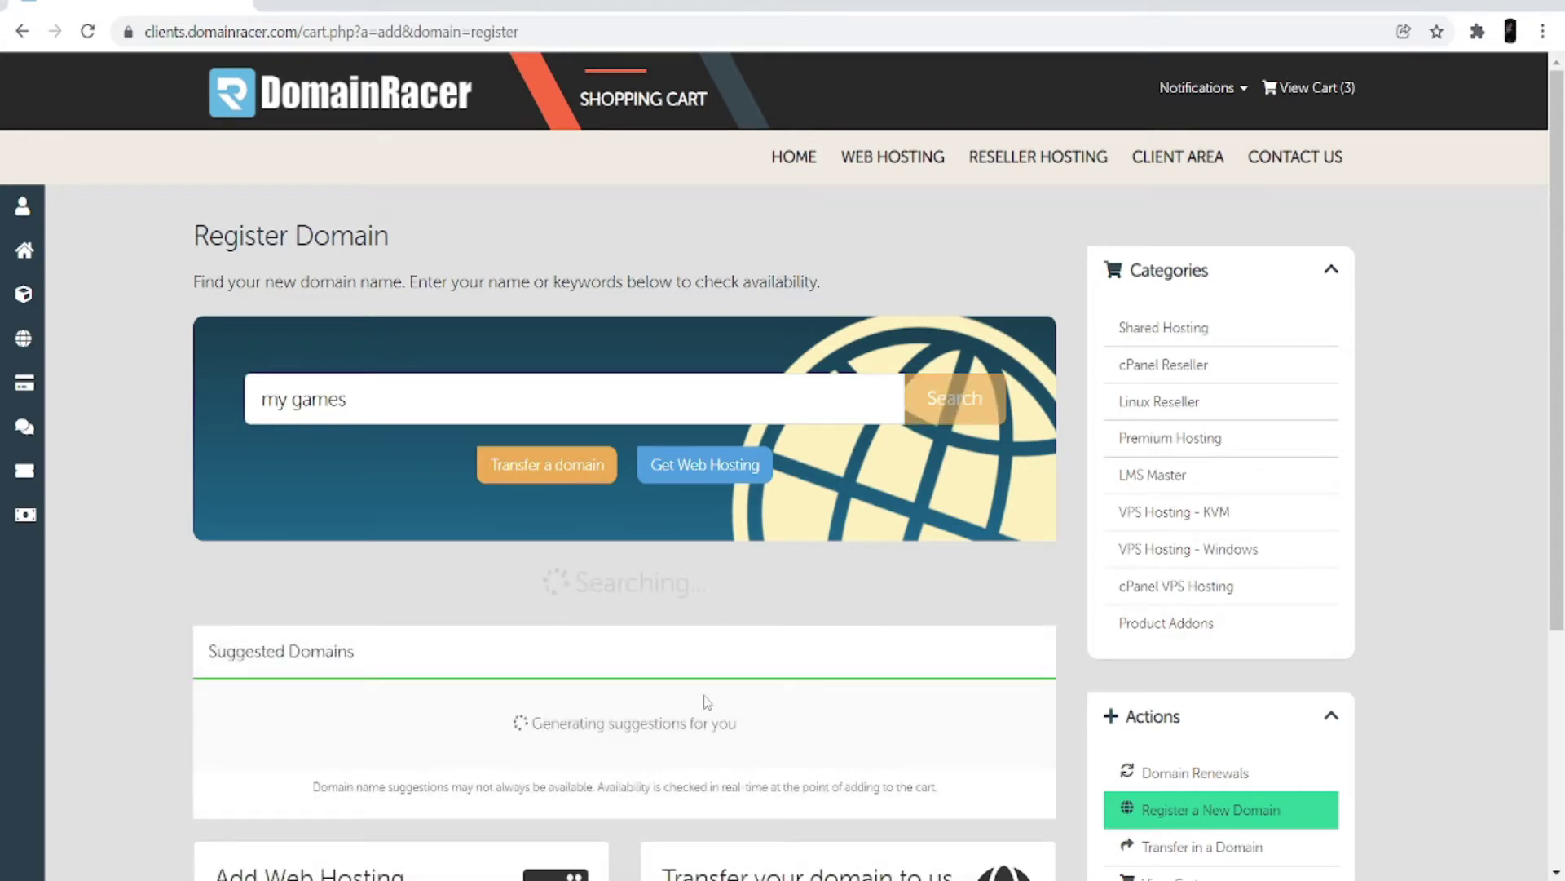
Step: Review the suggested domains mygamesllc.com, mygamesllc.xyz and my-games-llc.com
scroll(700, 709, "down", 4)
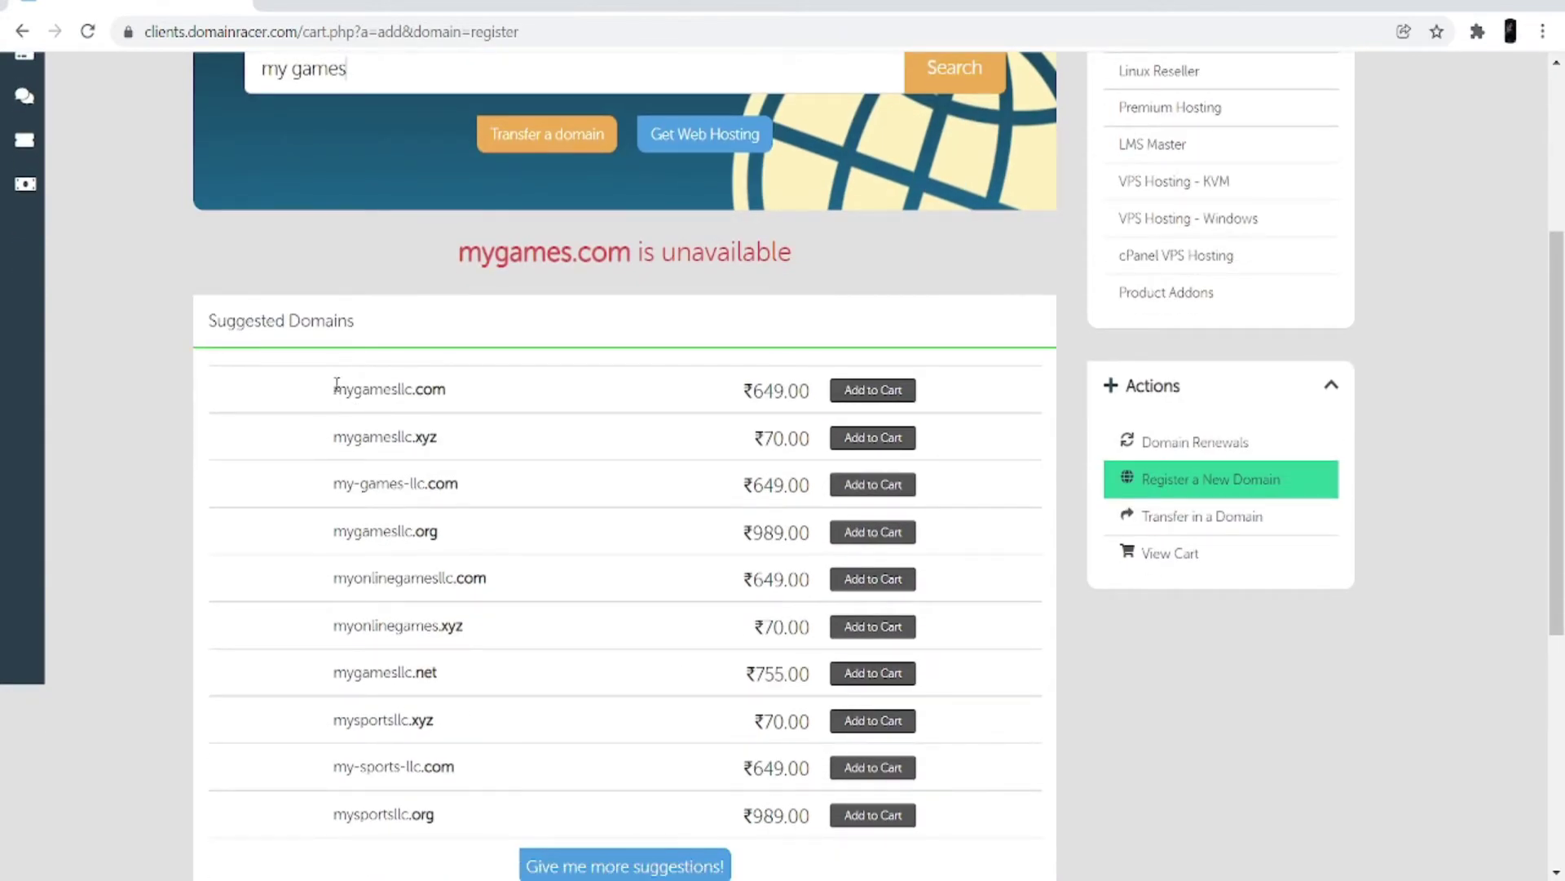
left_click_drag(335, 385, 458, 405)
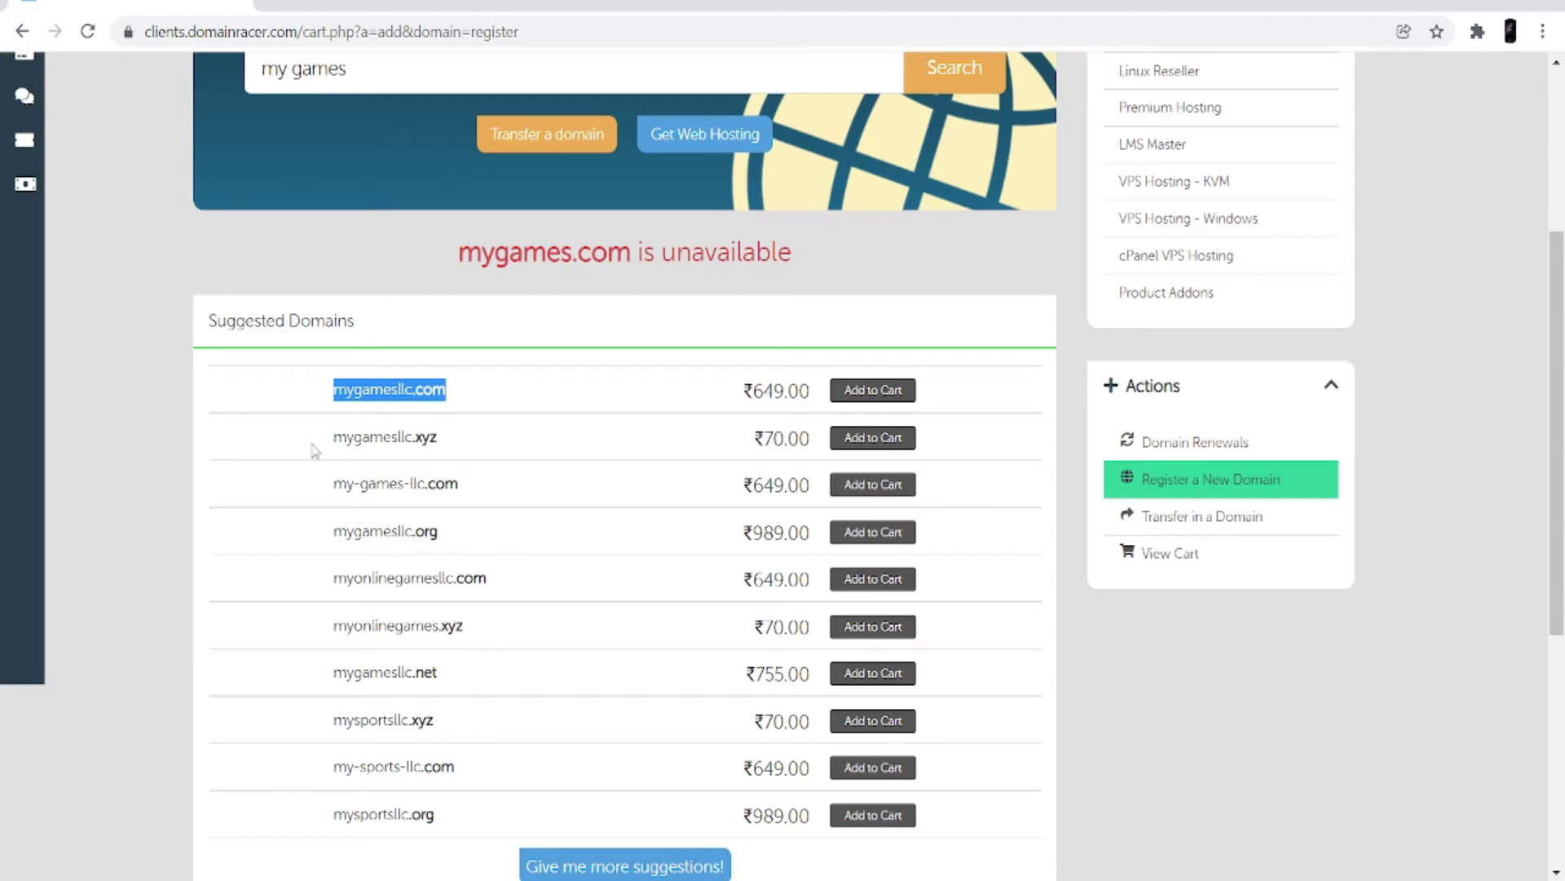
left_click_drag(336, 437, 466, 440)
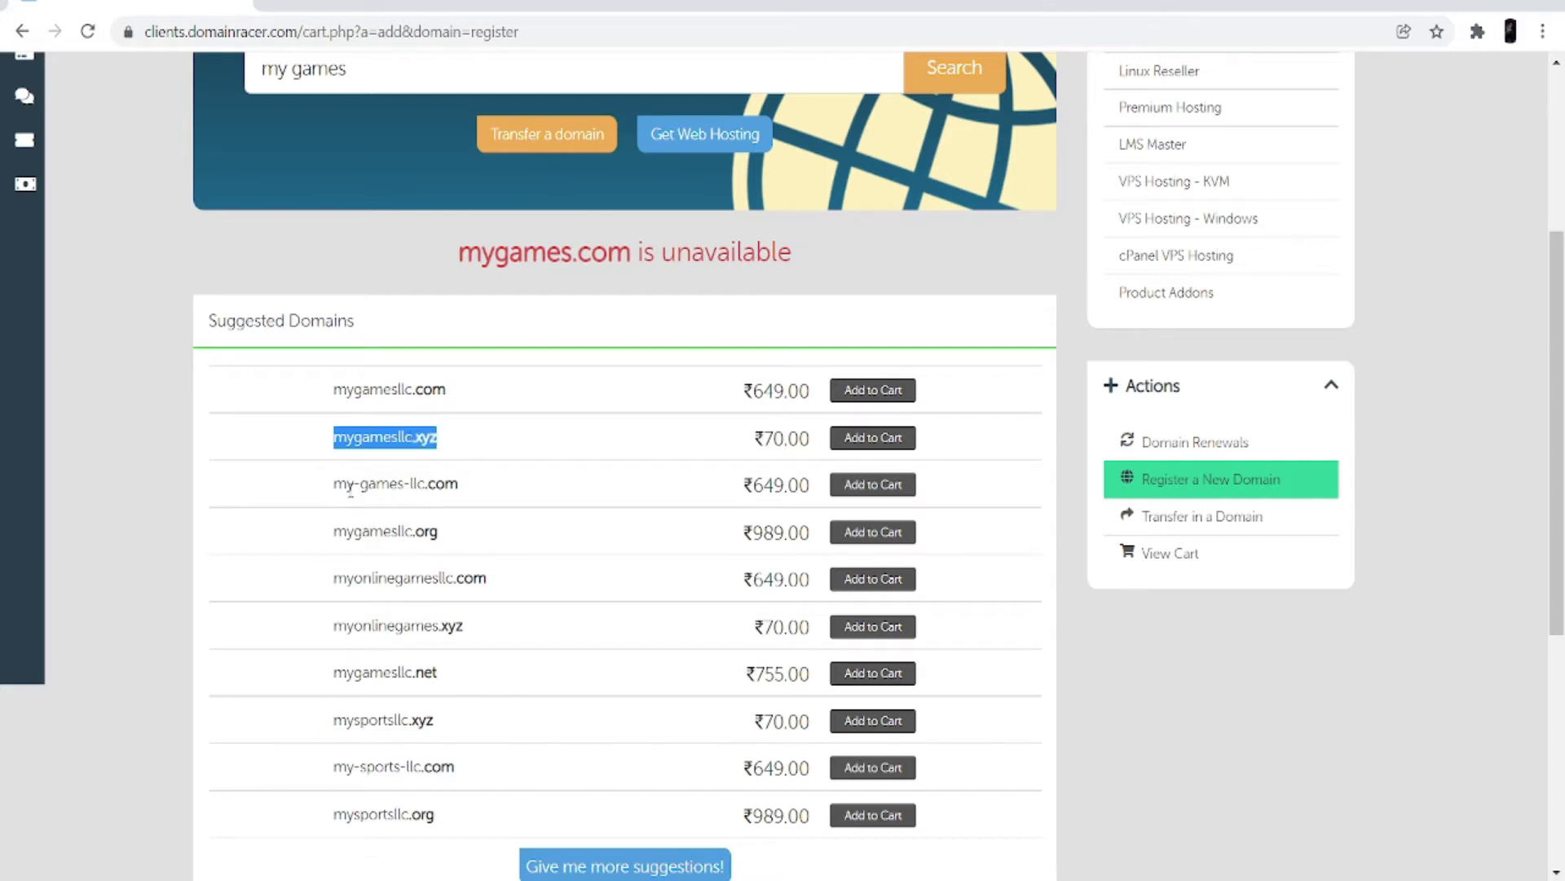
left_click_drag(335, 485, 487, 494)
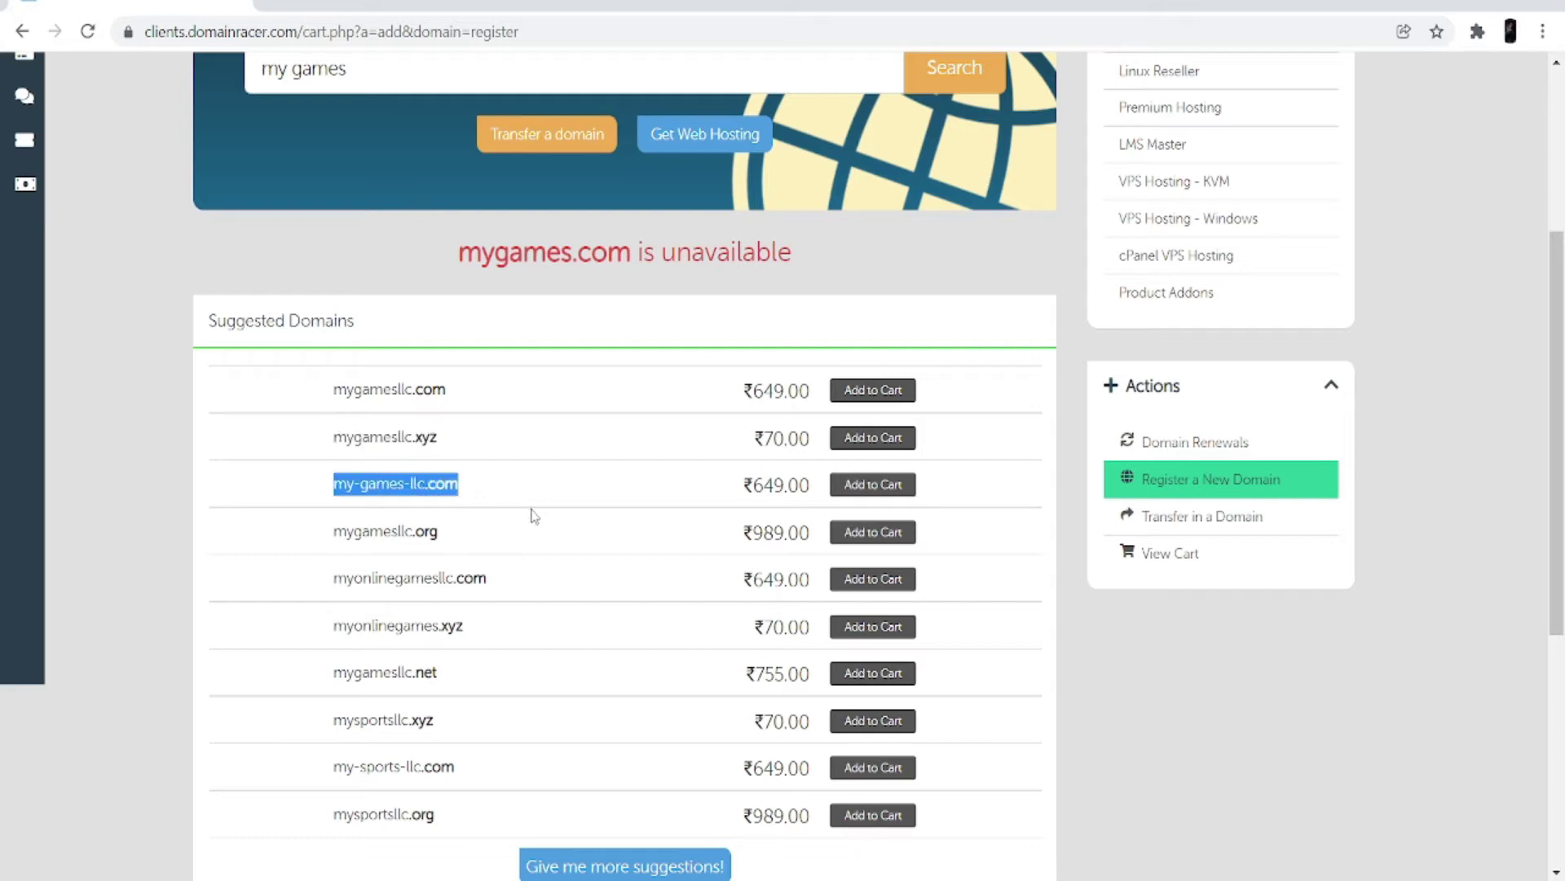
left_click(508, 497)
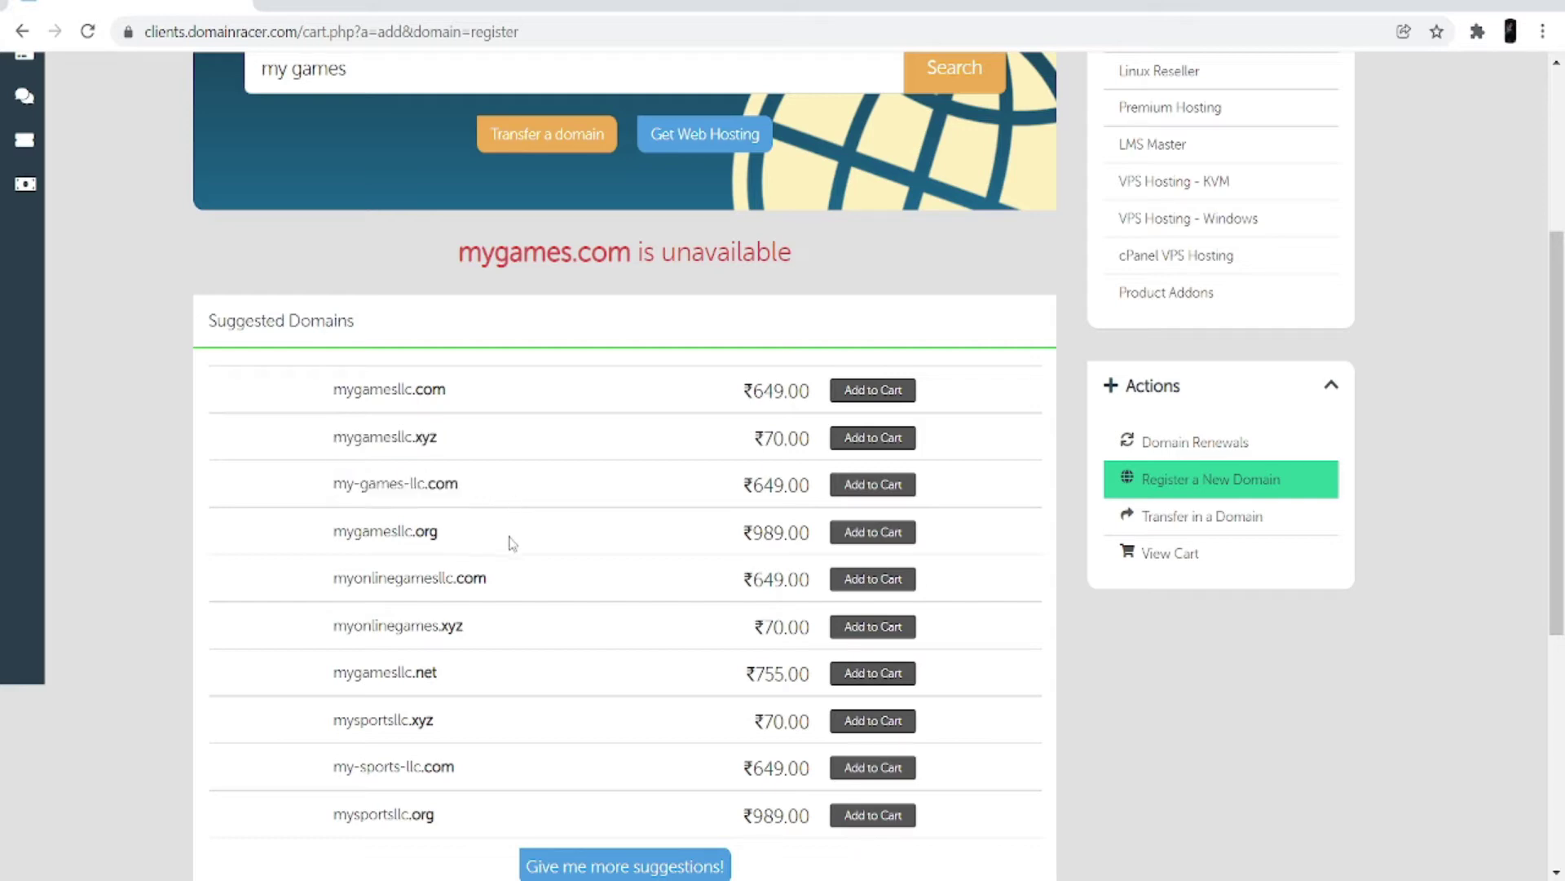
Step: Add mygamesllc.com at ₹649.00 to the cart
scroll(528, 551, "up", 1)
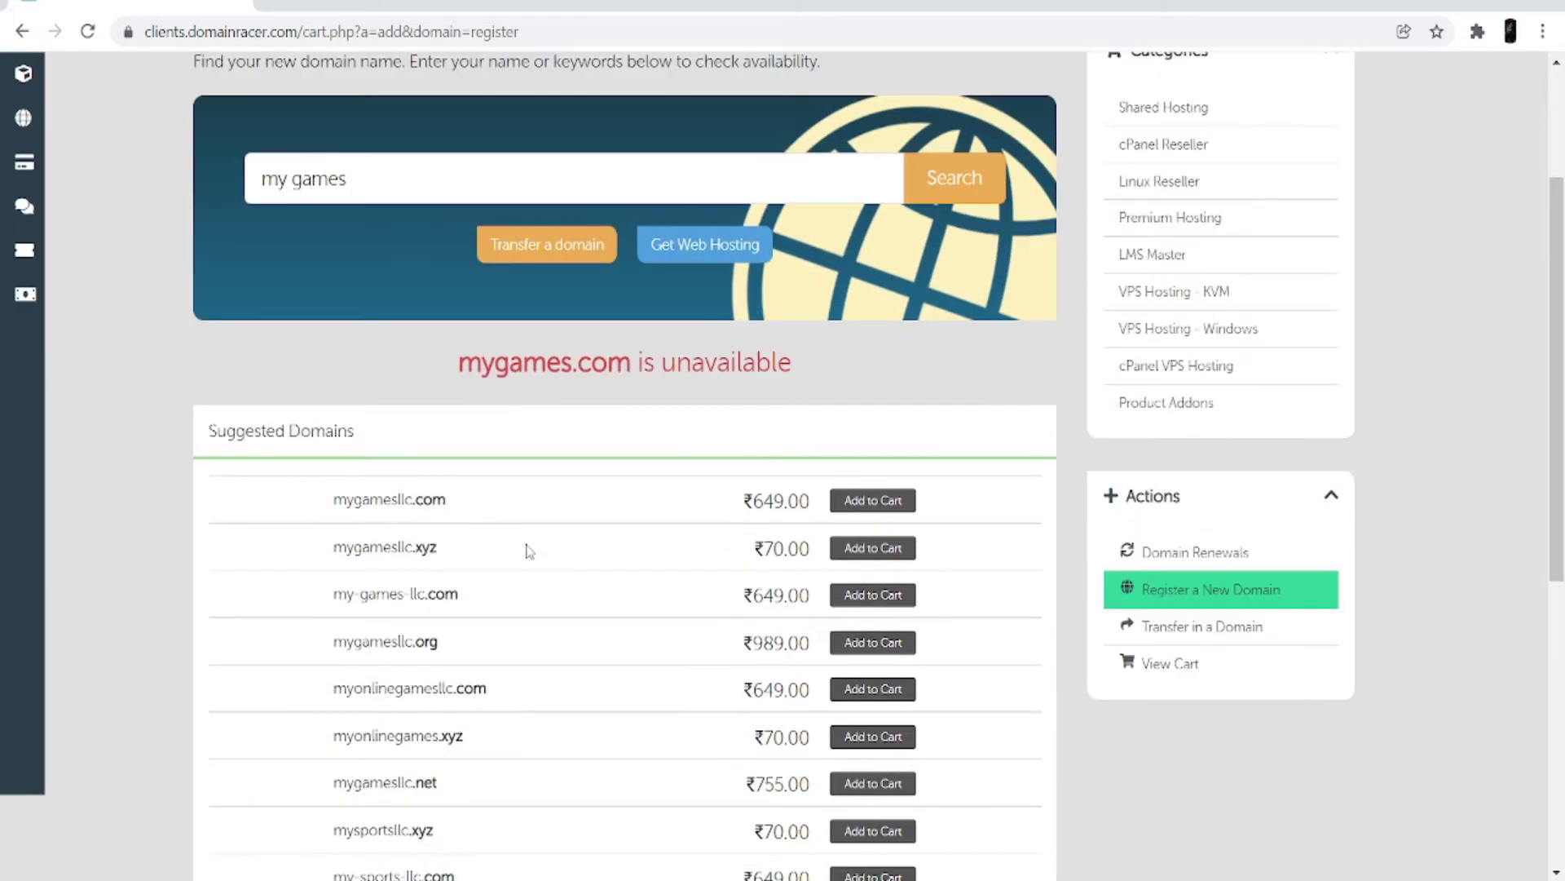
scroll(528, 551, "up", 2)
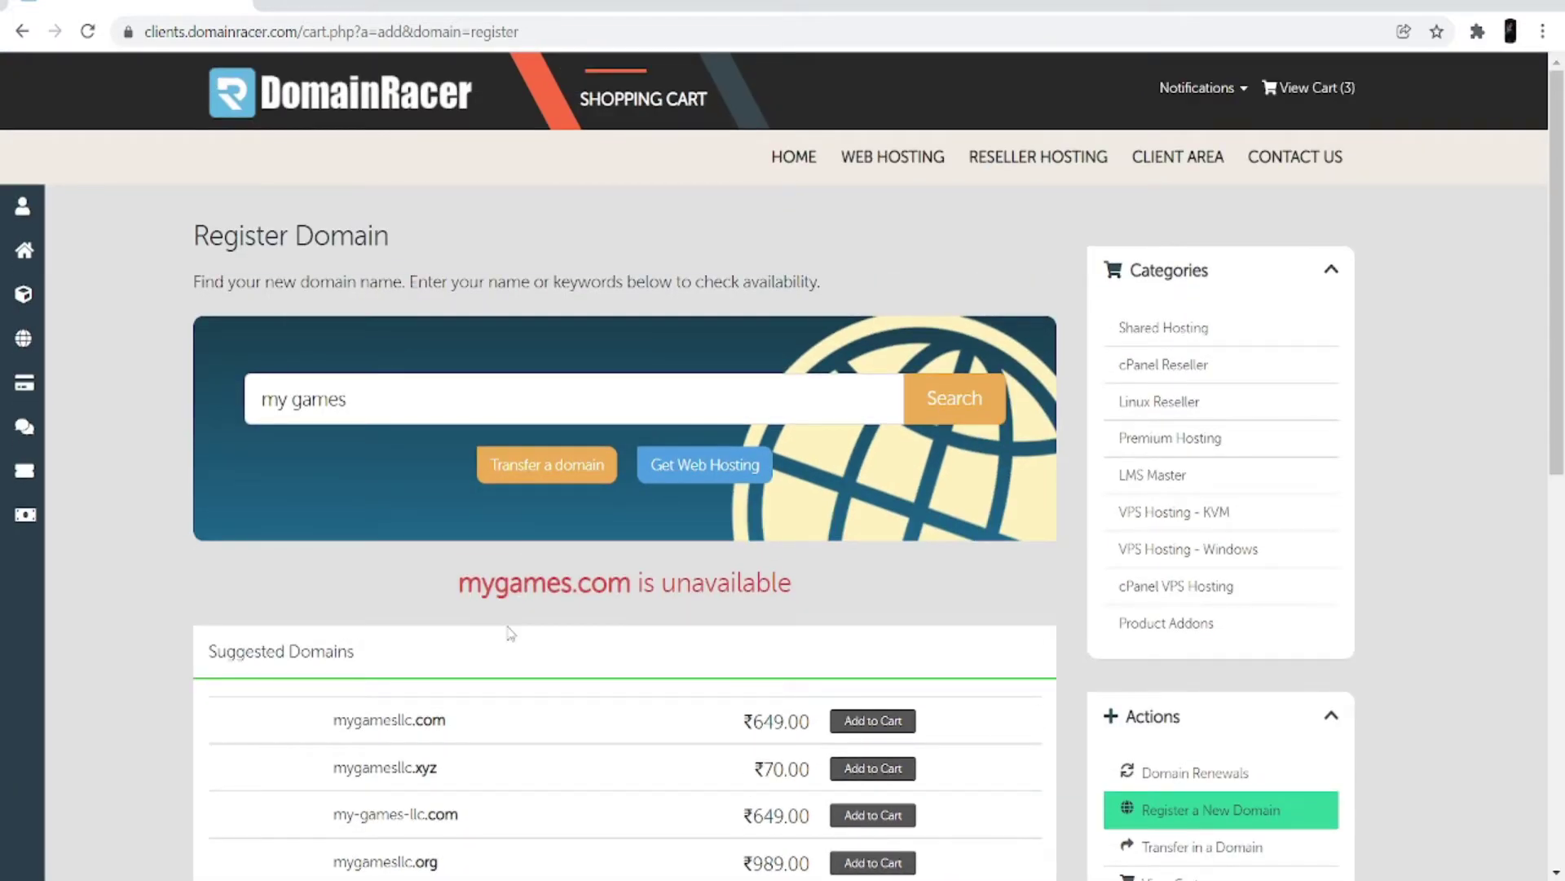
scroll(512, 644, "down", 2)
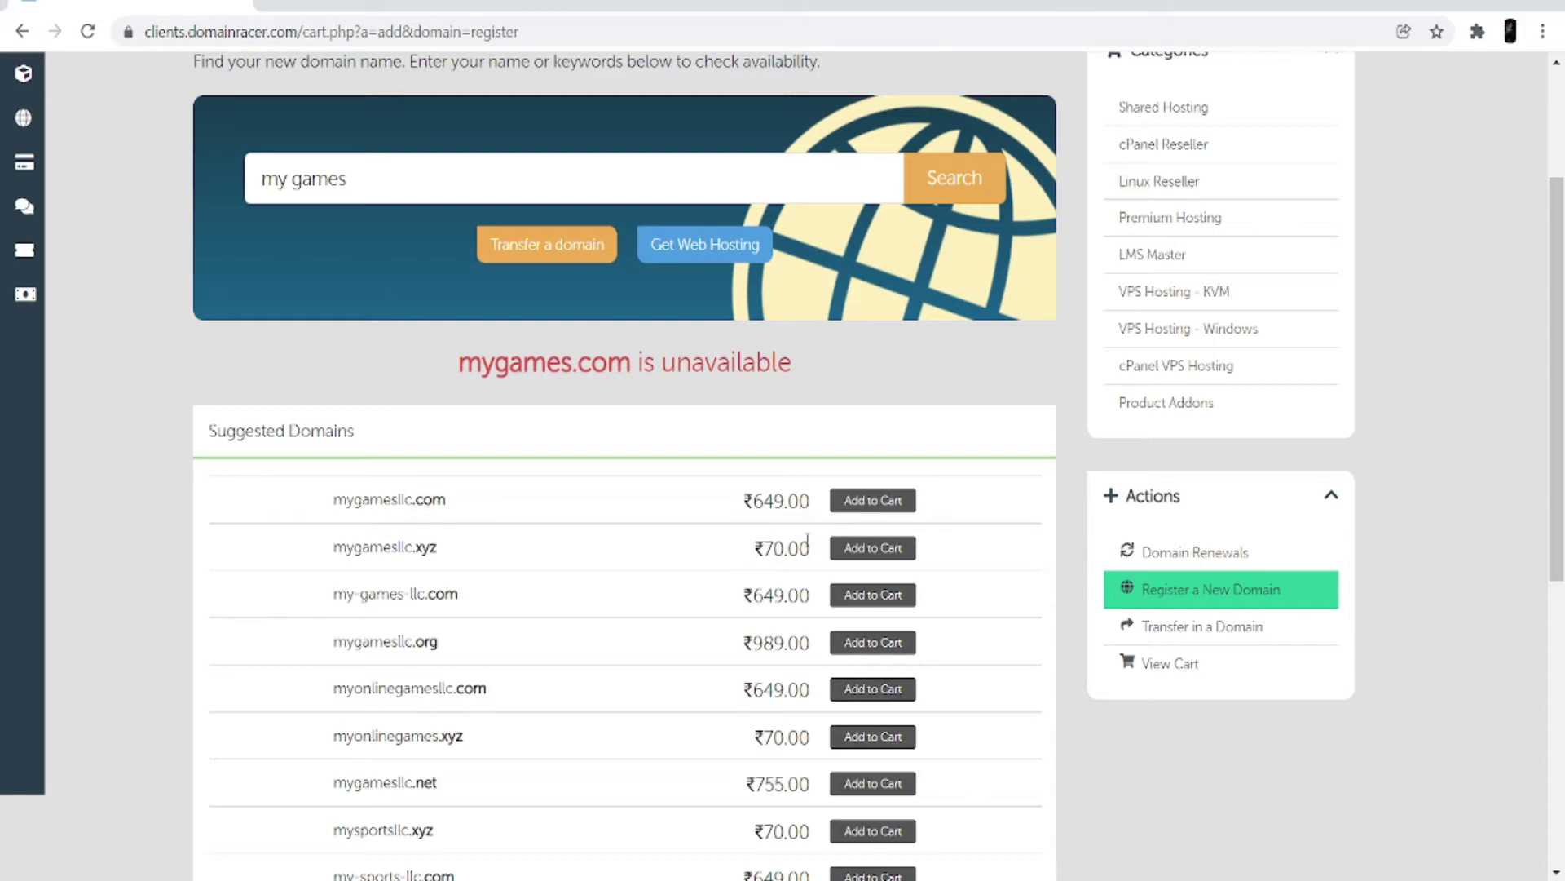
left_click(871, 499)
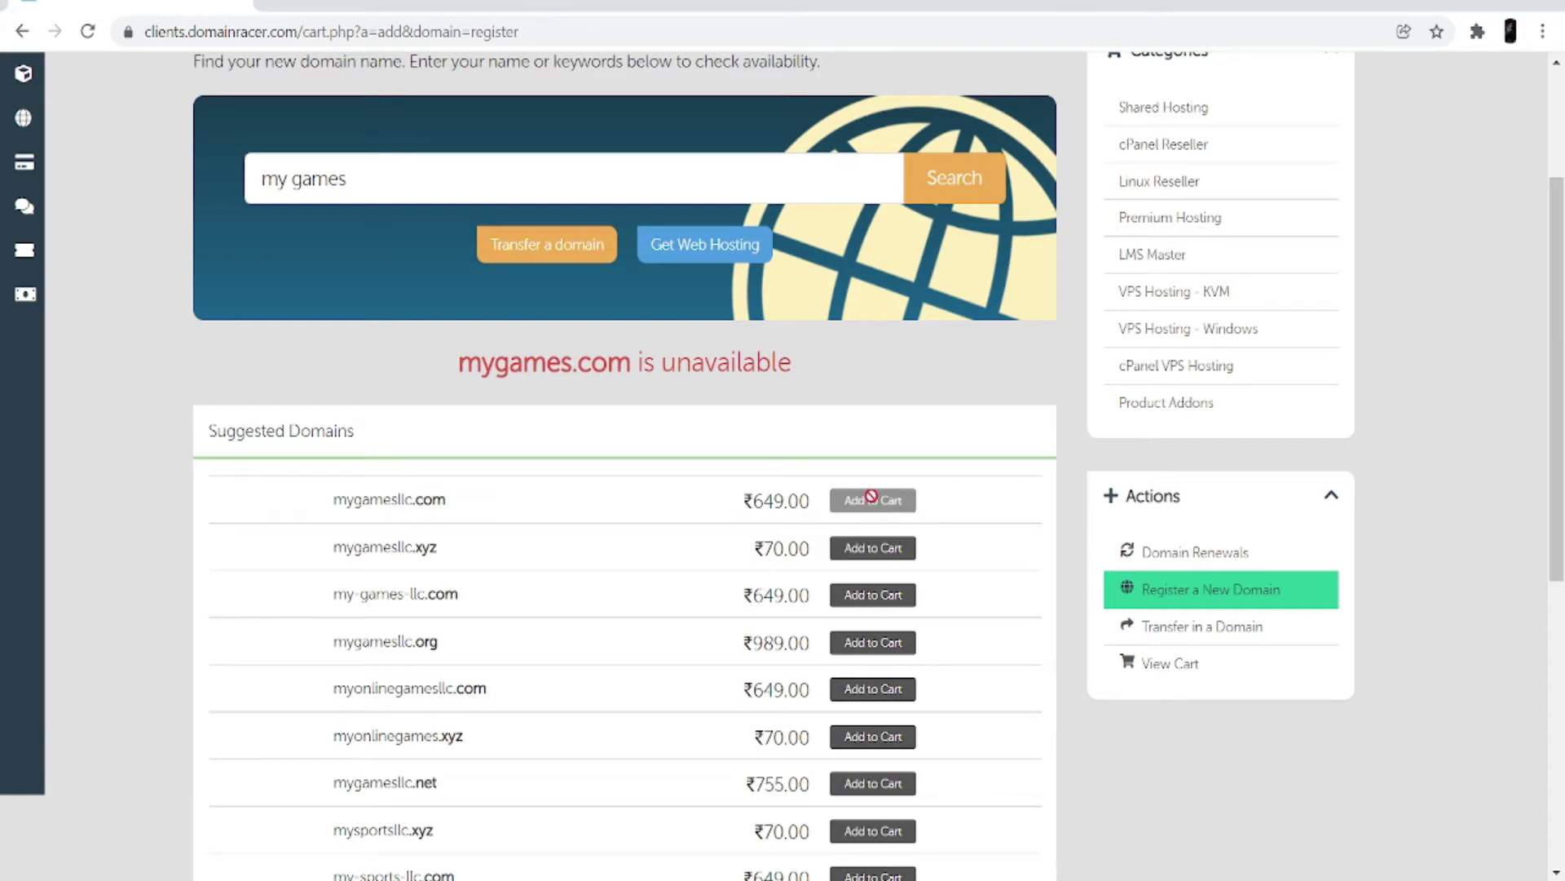
scroll(868, 493, "up", 3)
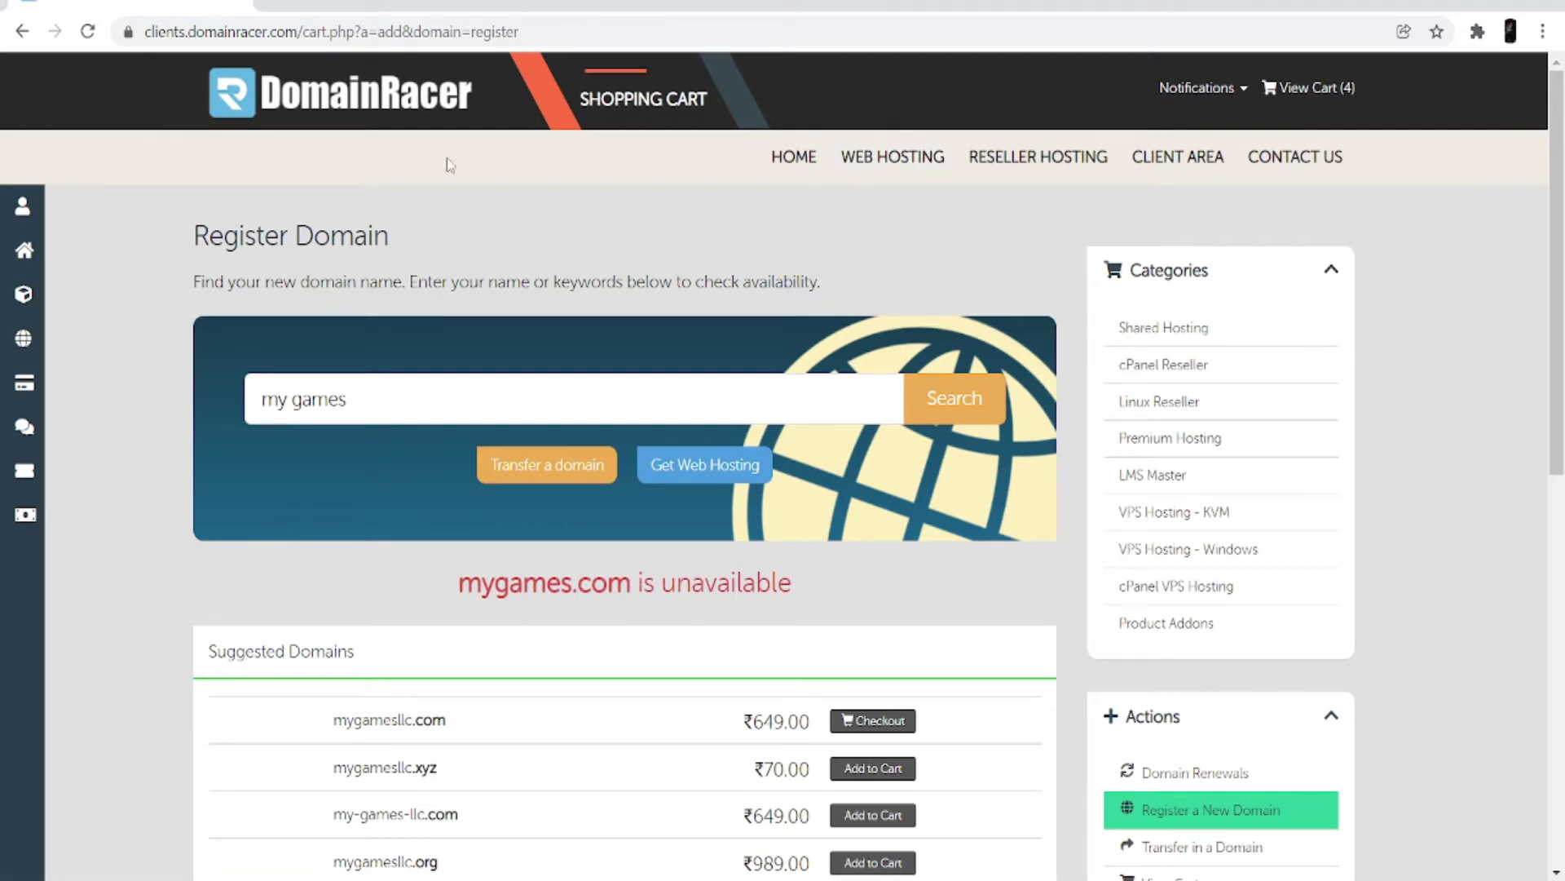
Step: In a new tab, log in to the DomainRacer client area with the account email and password
left_click(273, 5)
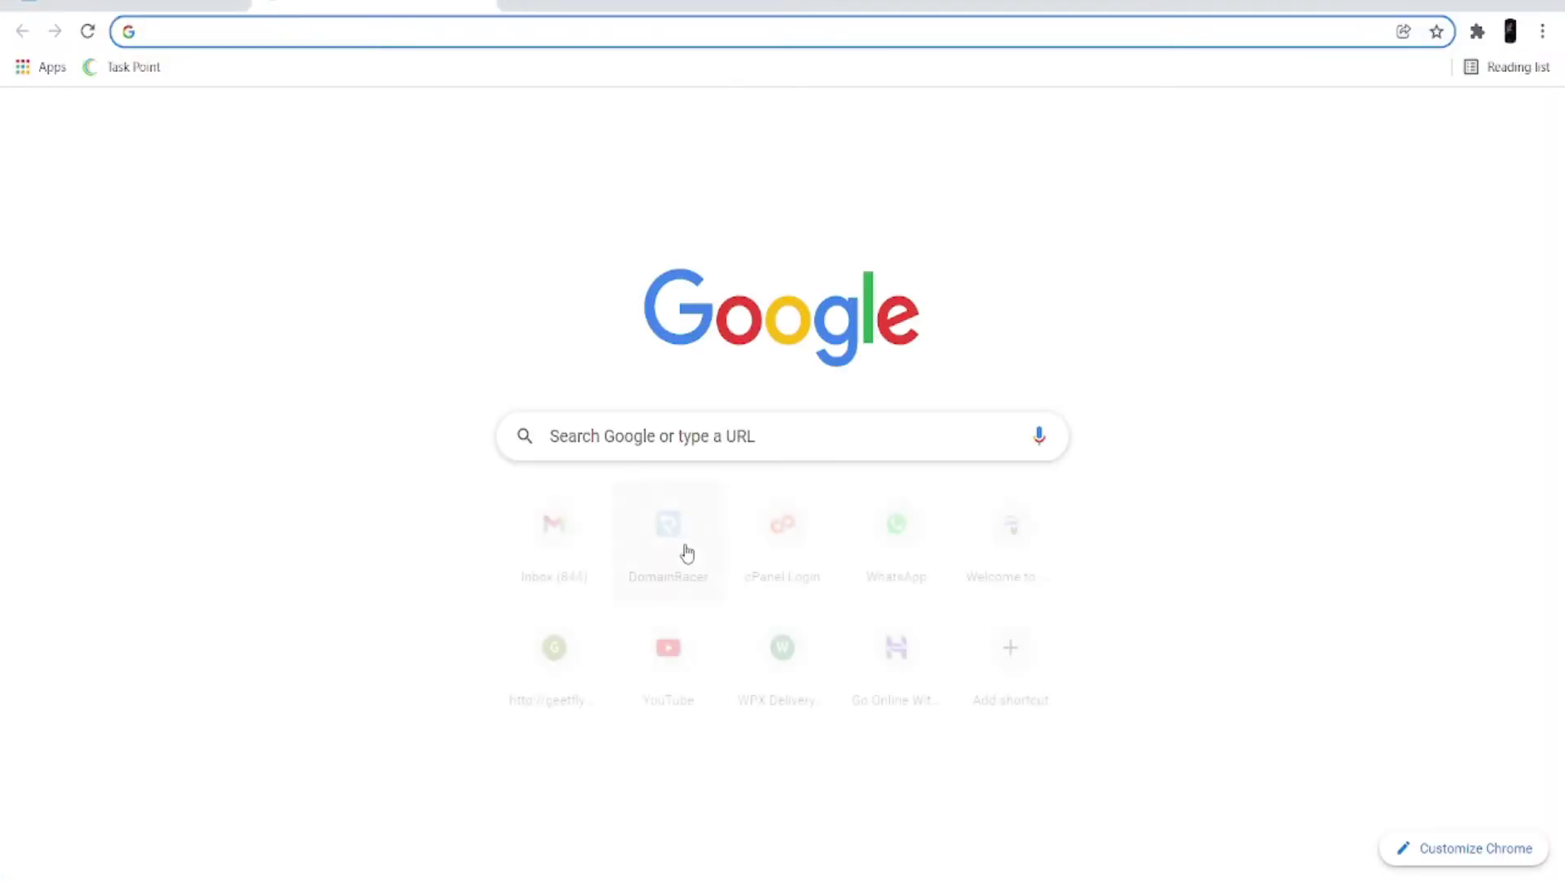
left_click(652, 558)
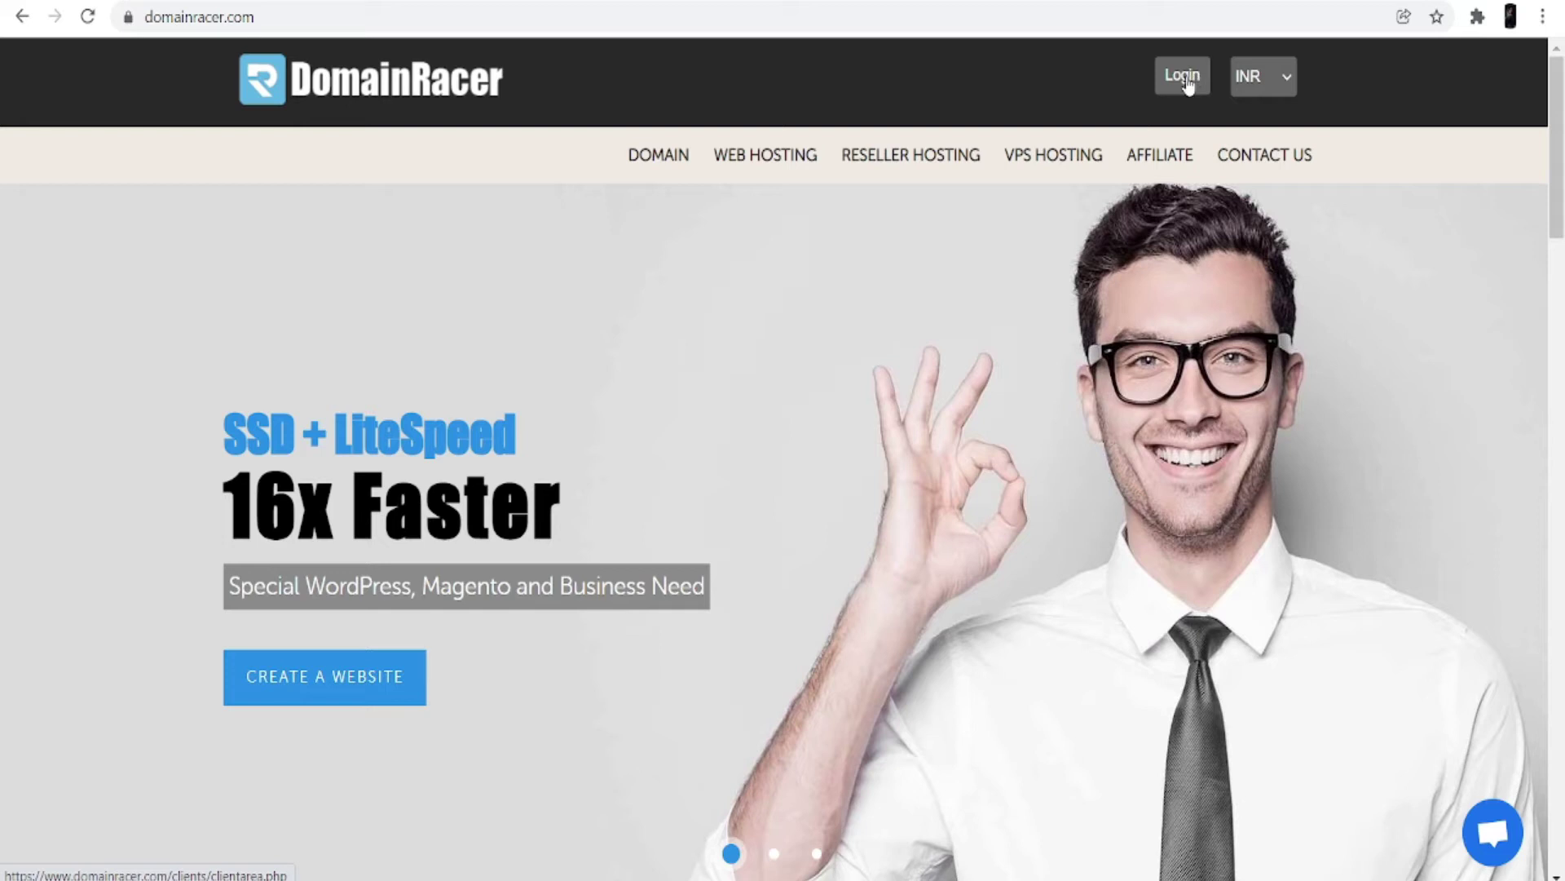
left_click(1183, 77)
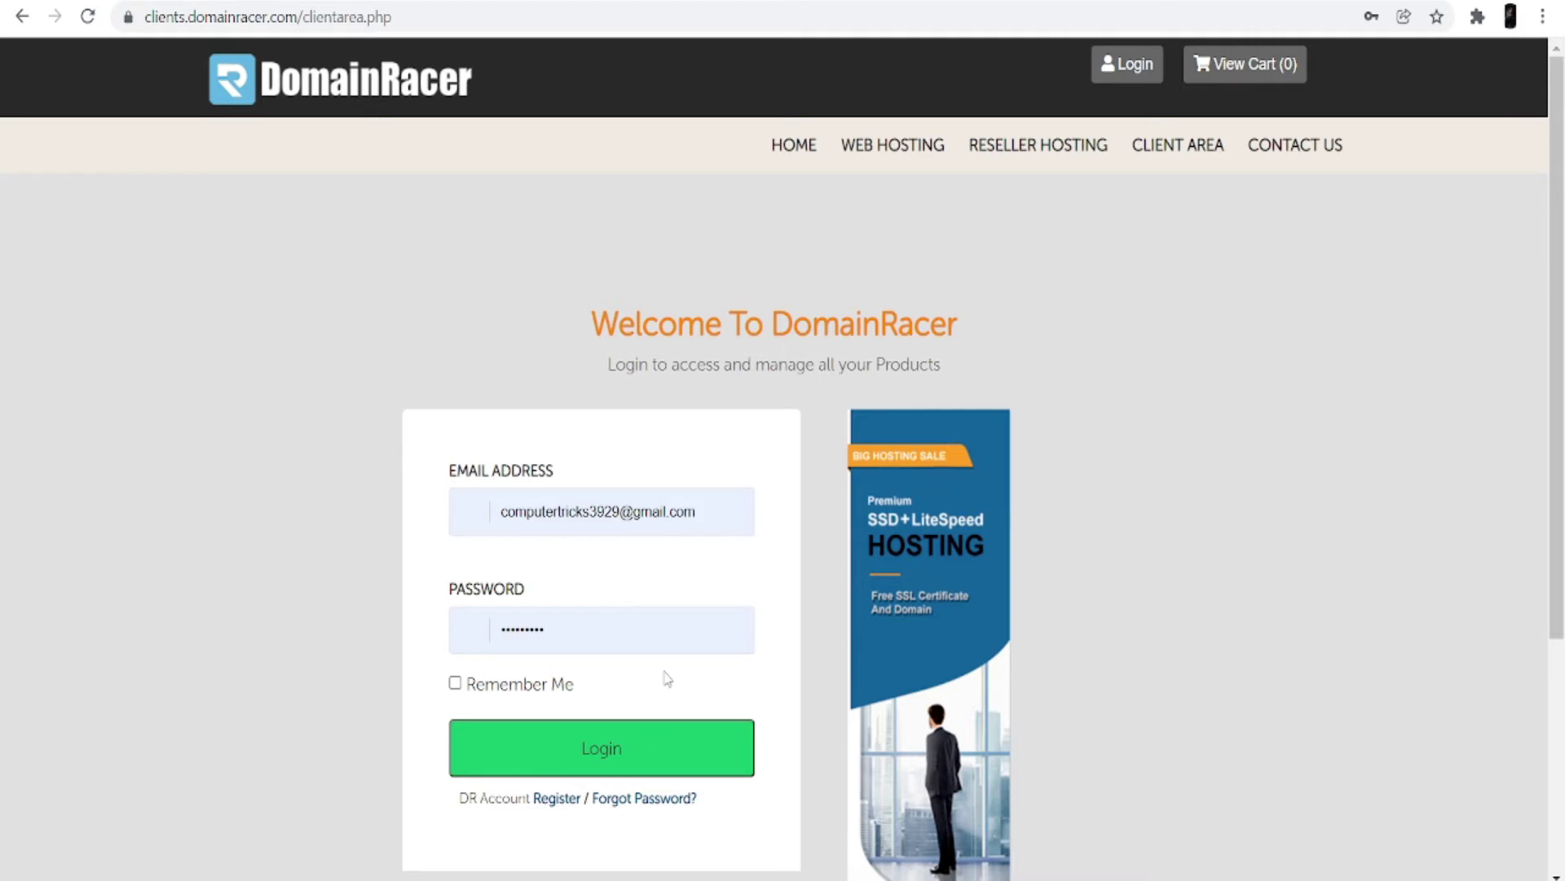
left_click(650, 734)
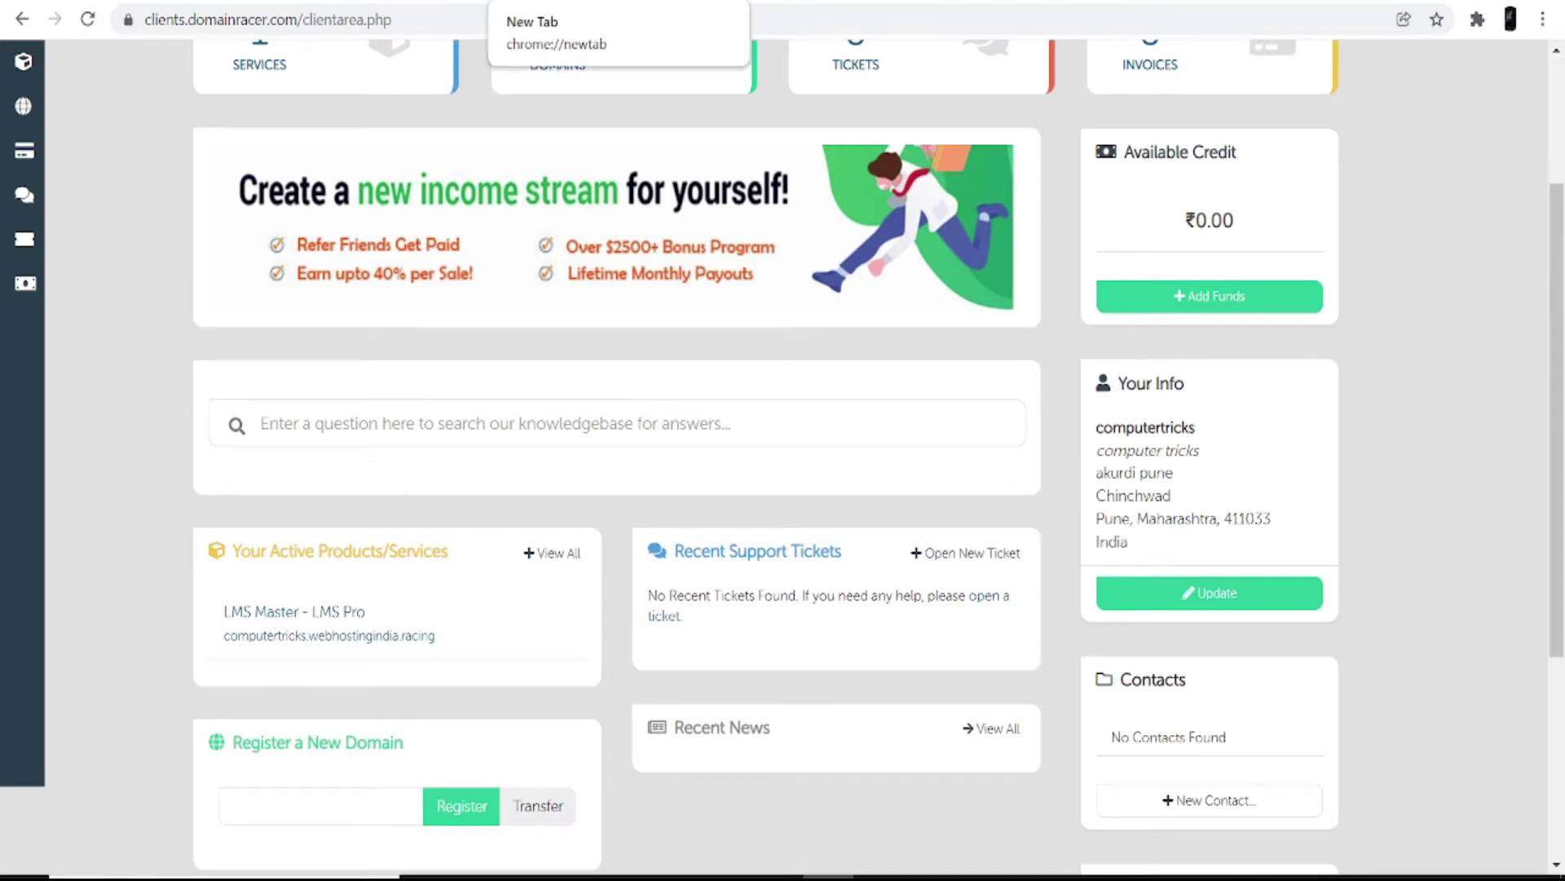
Step: Log in to cPanel from a new tab and scroll the dashboard to its Software tools
left_click(554, 3)
left_click(759, 554)
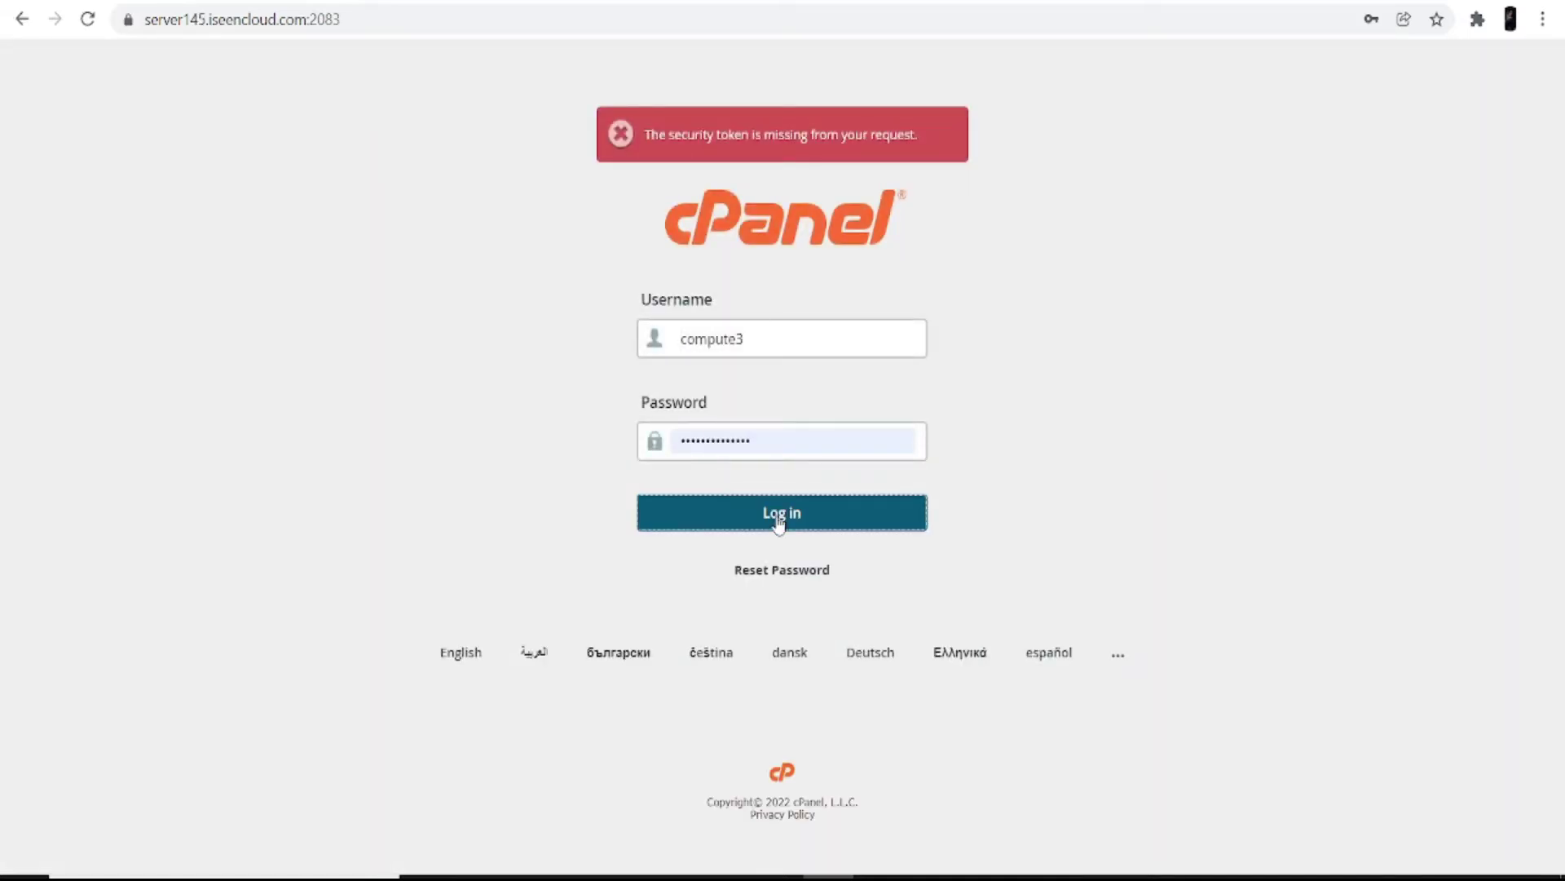
left_click(779, 519)
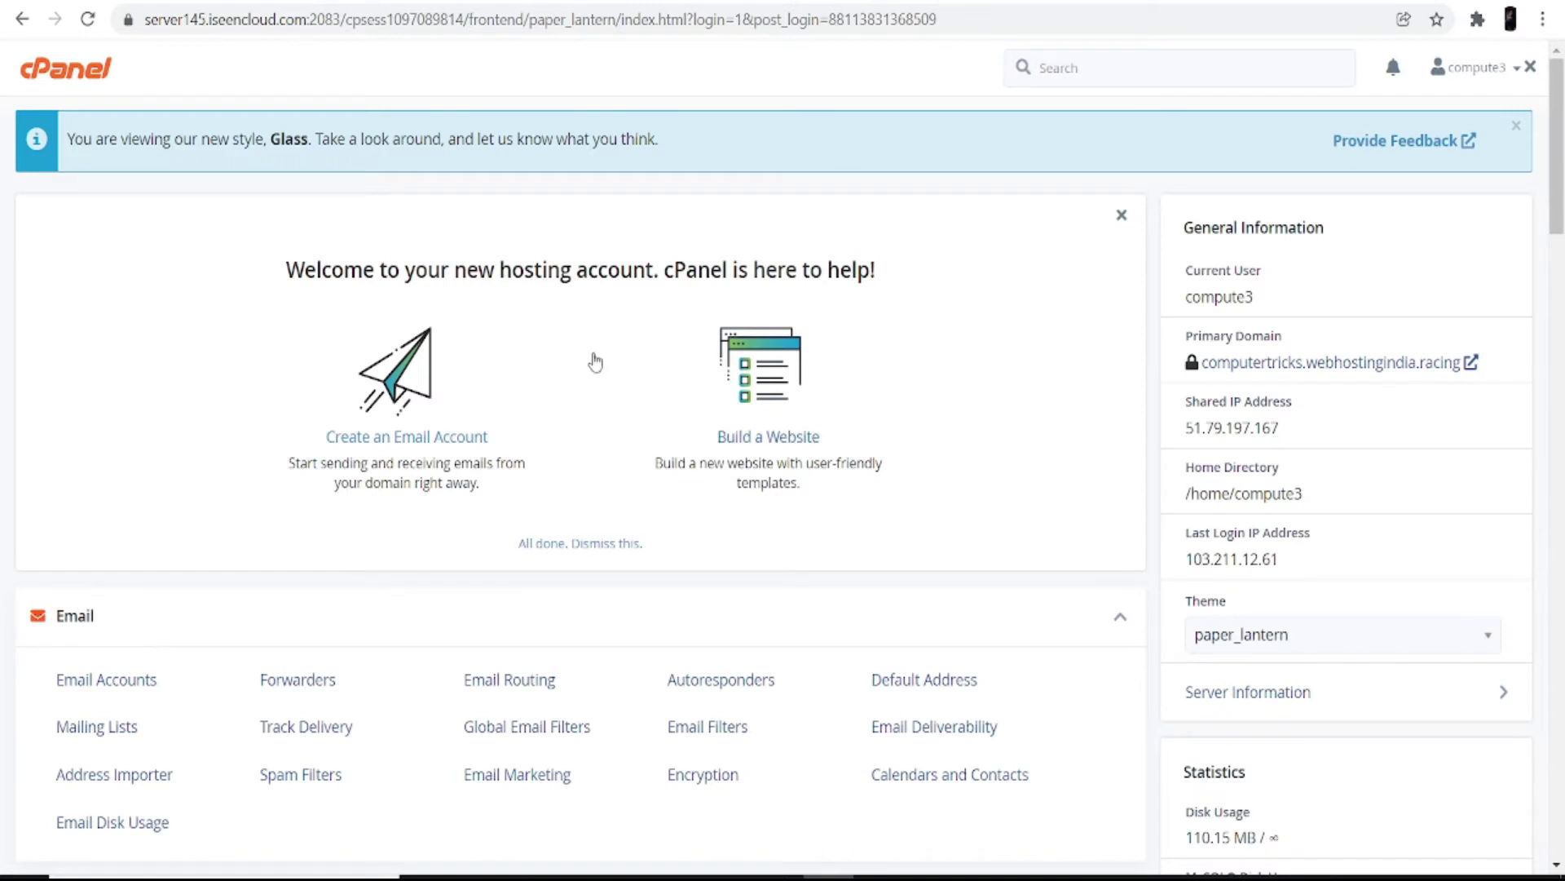
scroll(533, 495, "down", 20)
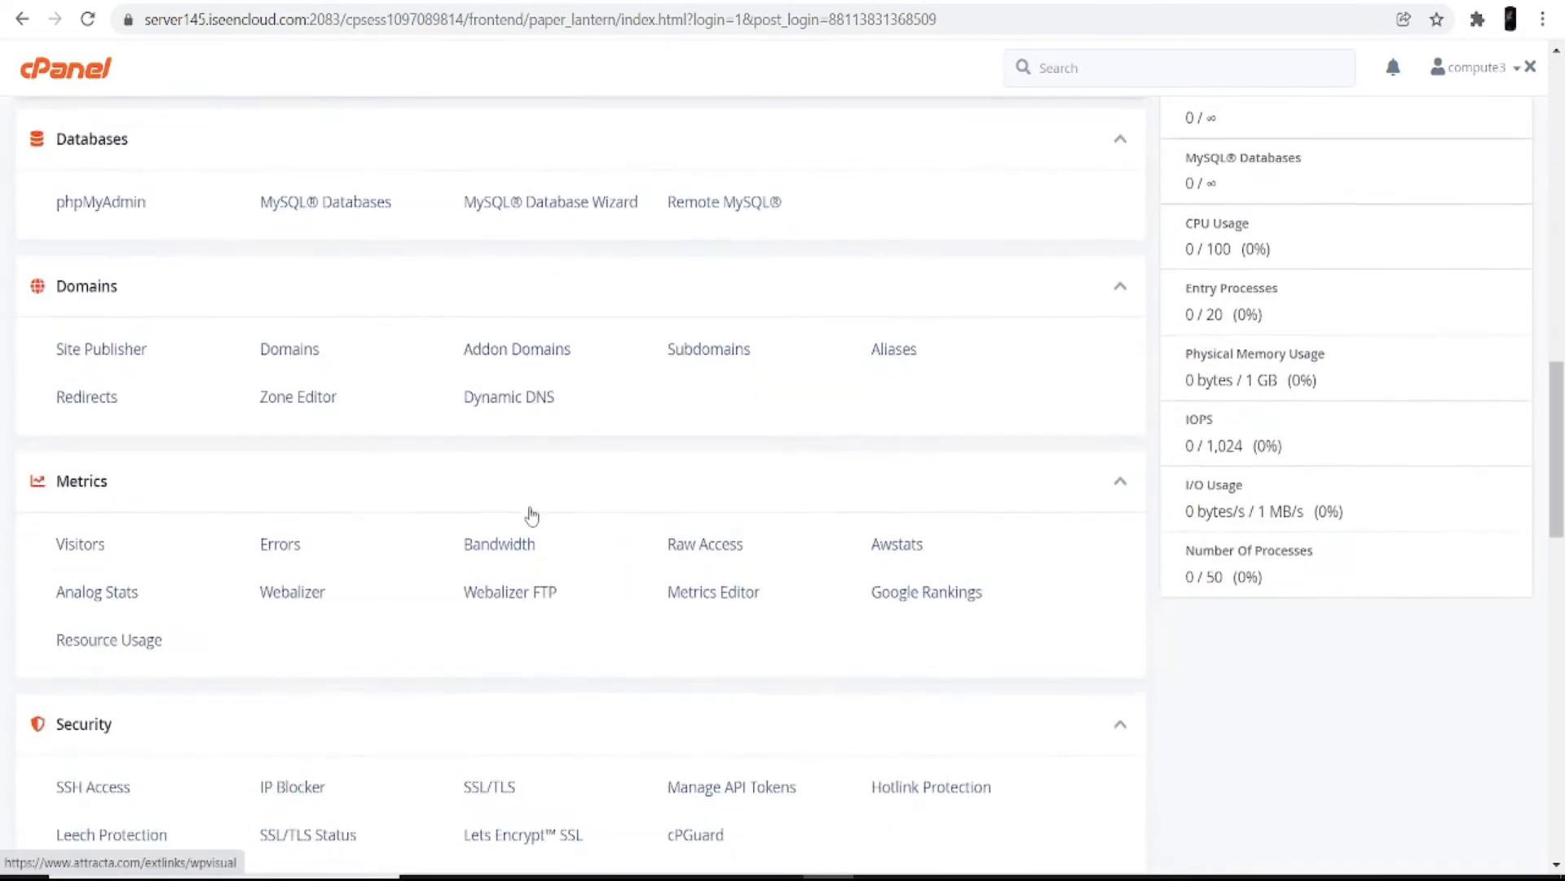
scroll(531, 519, "down", 7)
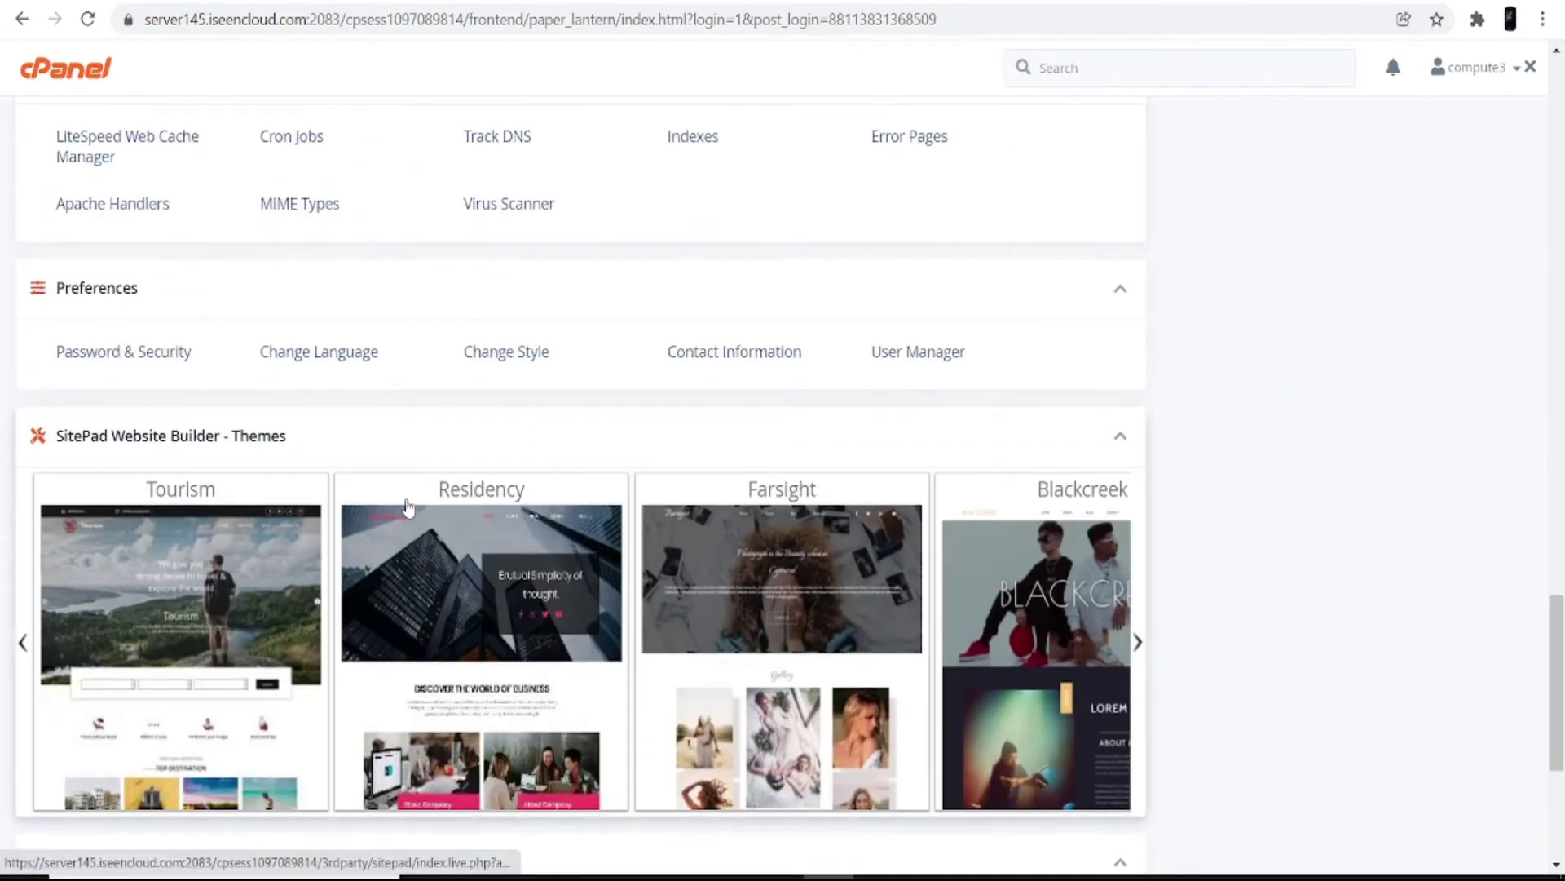
scroll(406, 511, "up", 1)
scroll(407, 507, "up", 2)
scroll(200, 349, "up", 1)
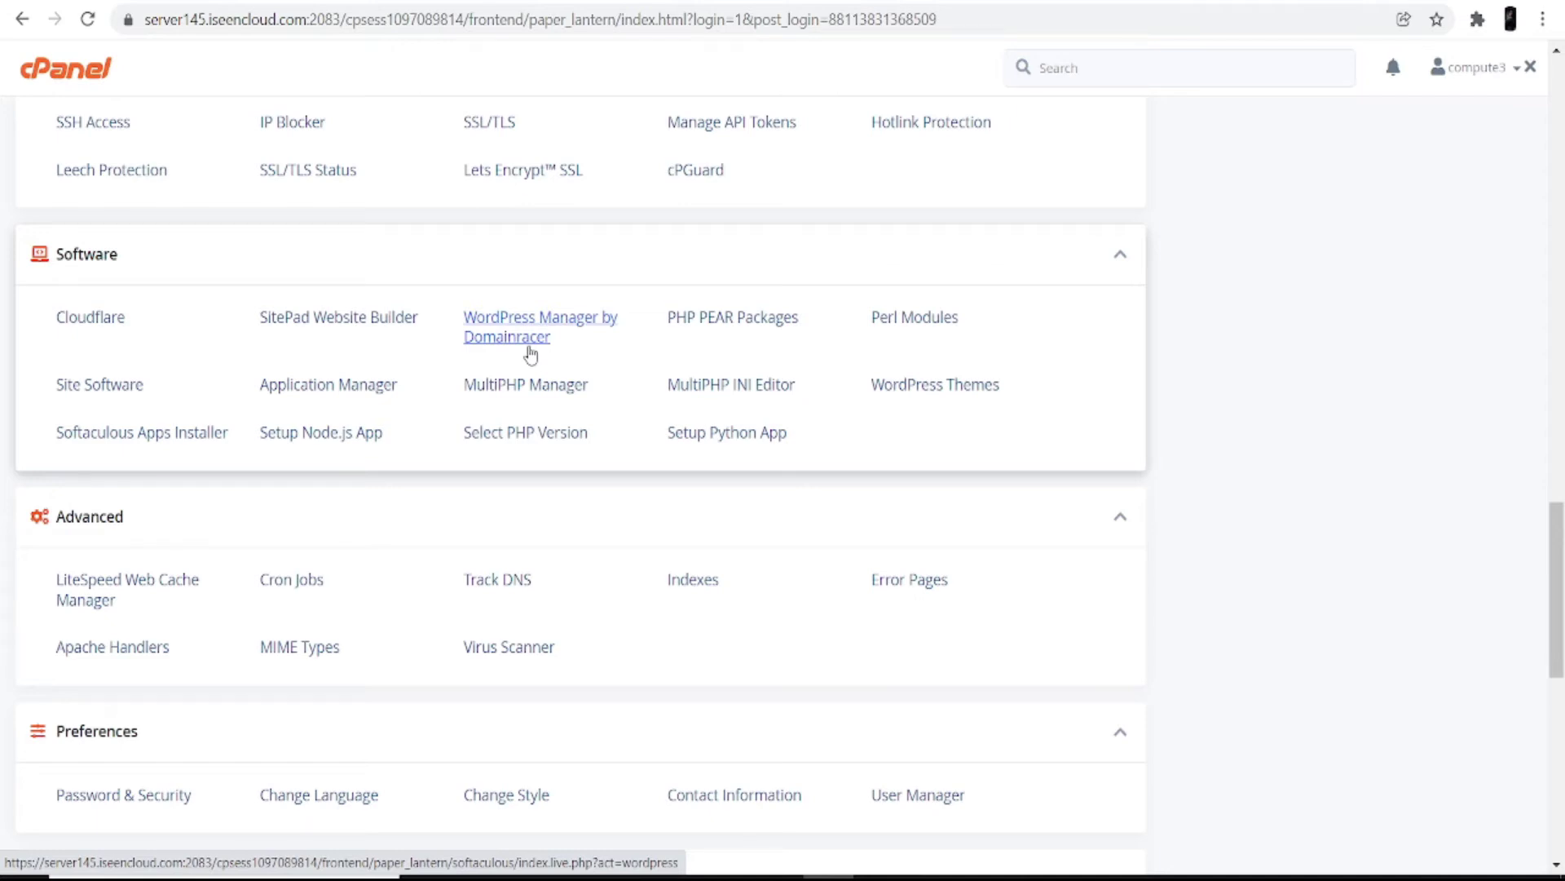
Step: Open 'WordPress Manager by Domainracer', which shows no WordPress installations yet
left_click(530, 336)
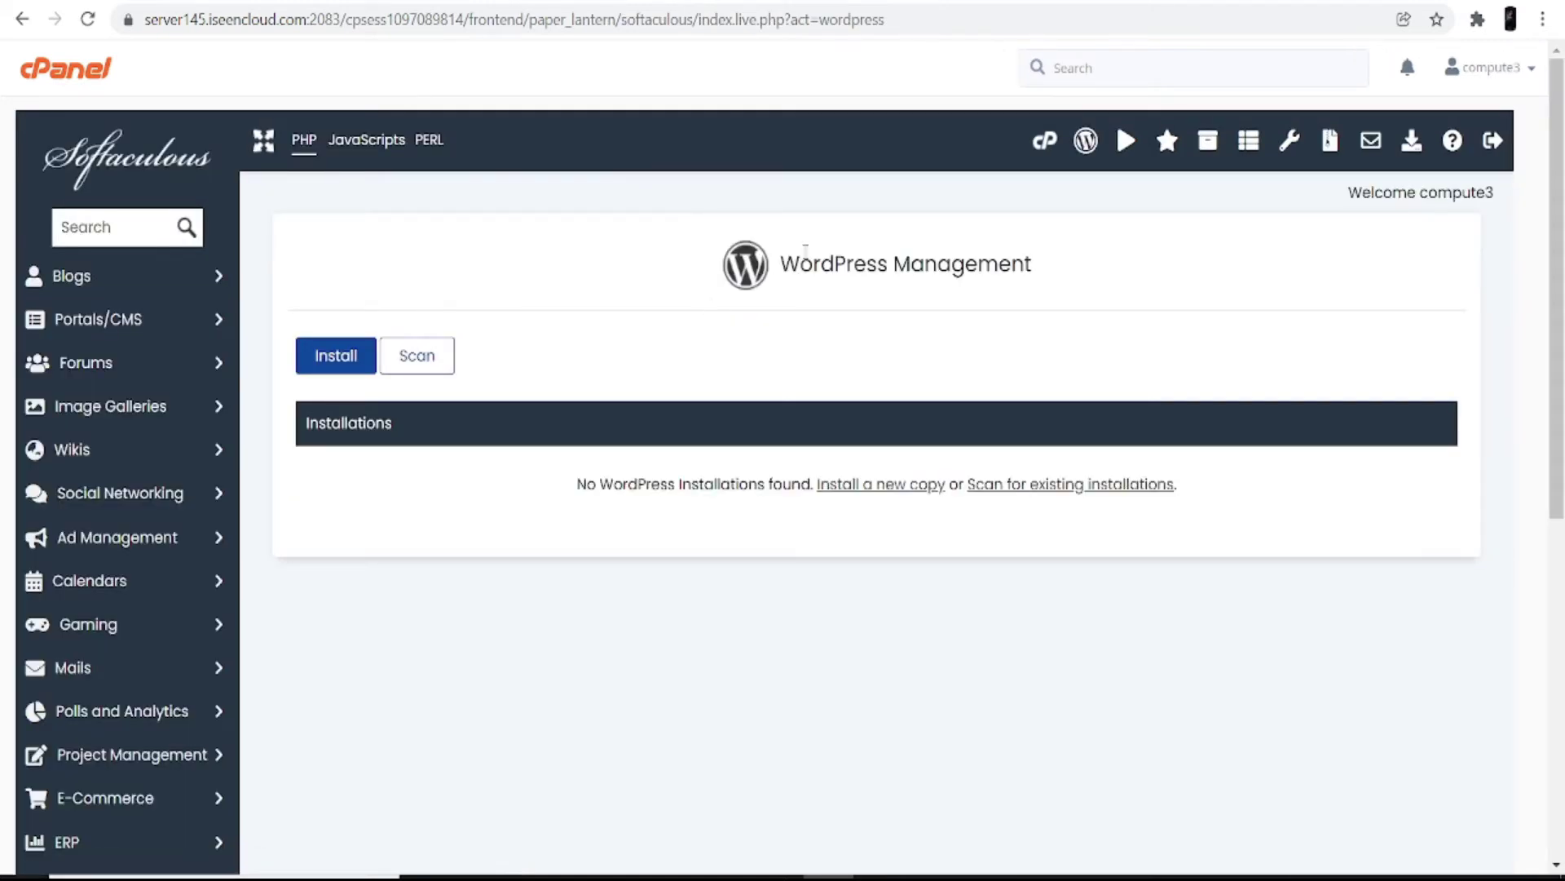
left_click_drag(783, 260, 1048, 263)
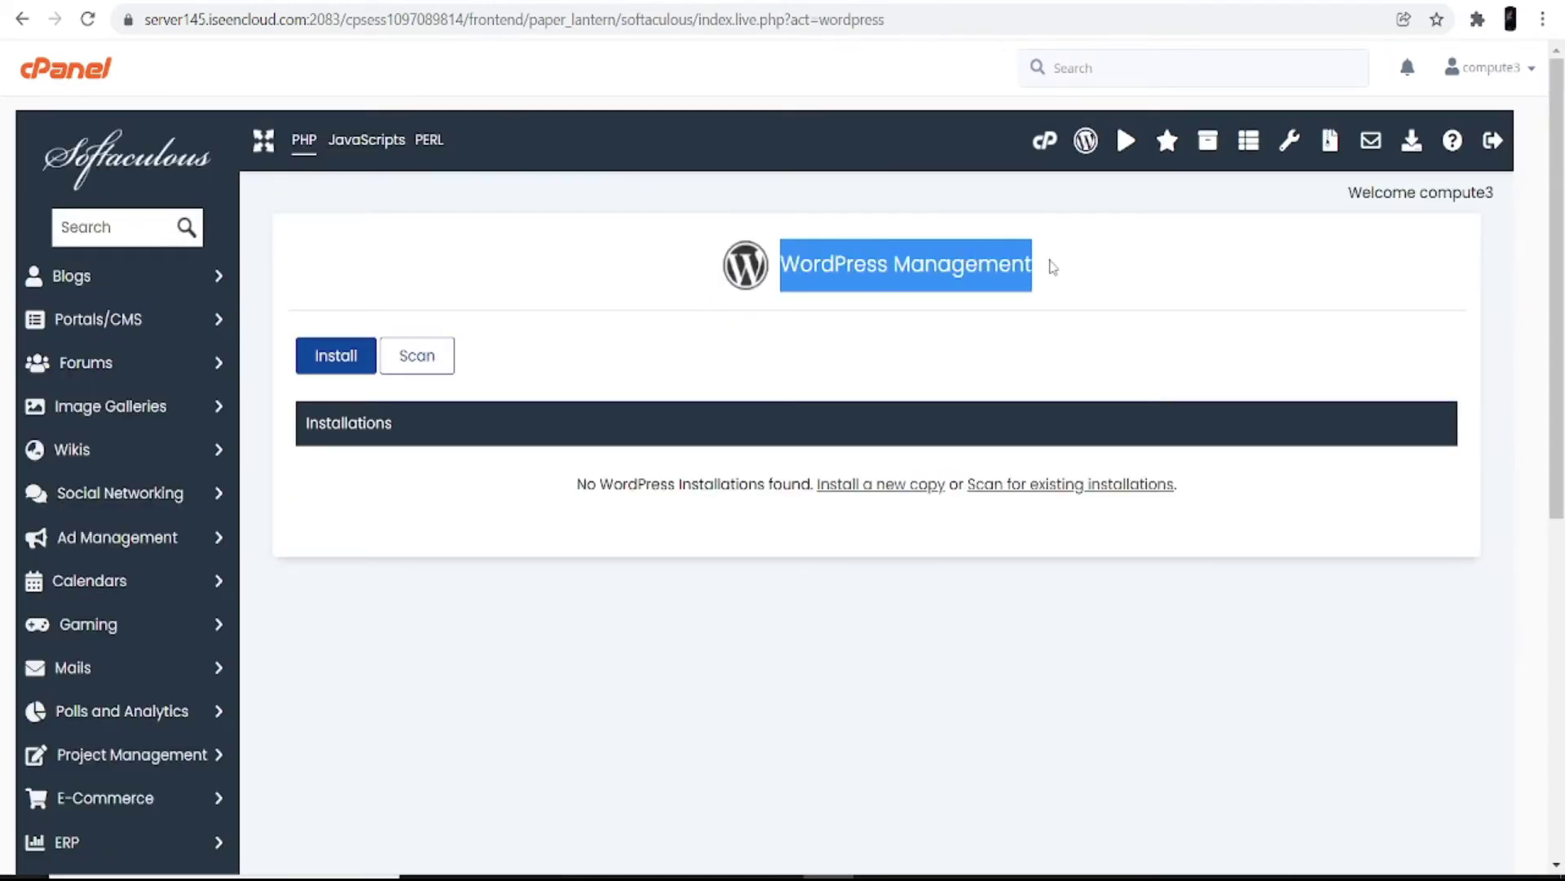
left_click(672, 381)
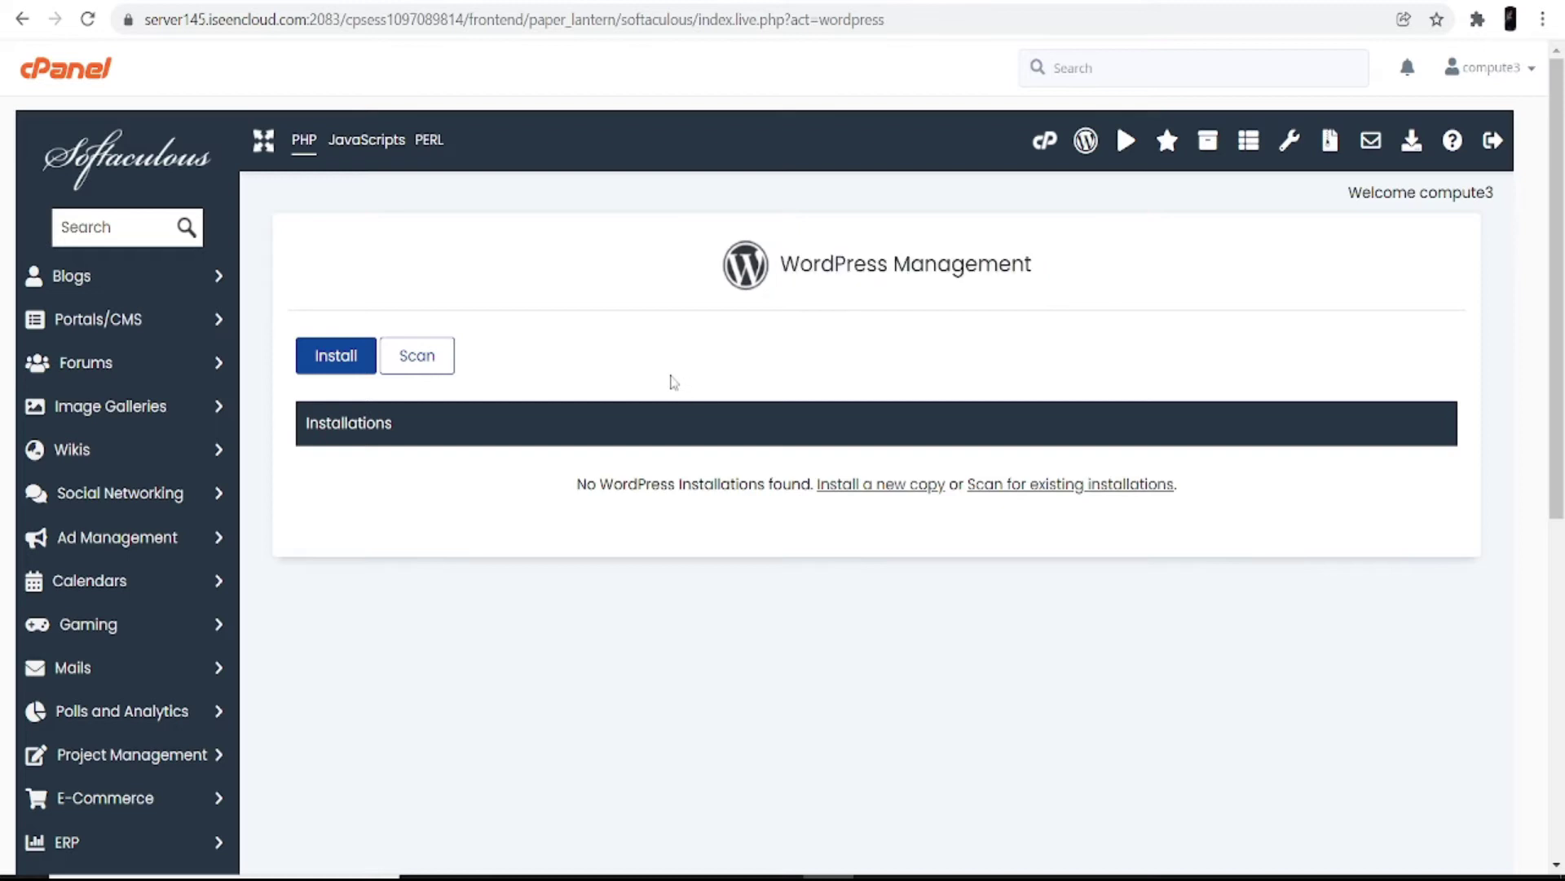
left_click(420, 365)
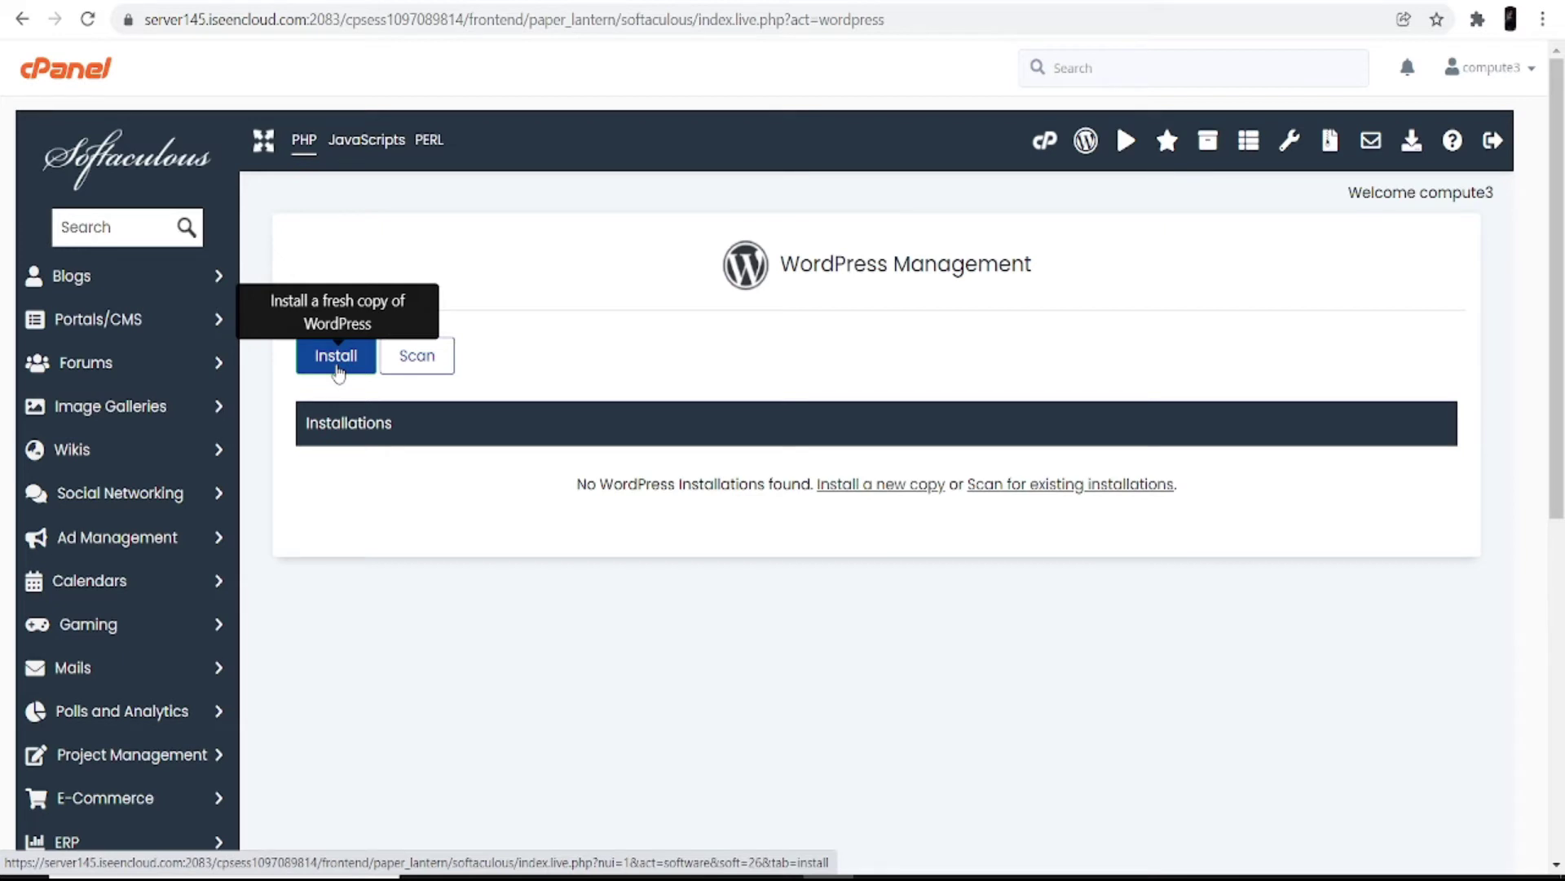
Step: Start a new WordPress installation, keeping version 5.9
left_click(337, 359)
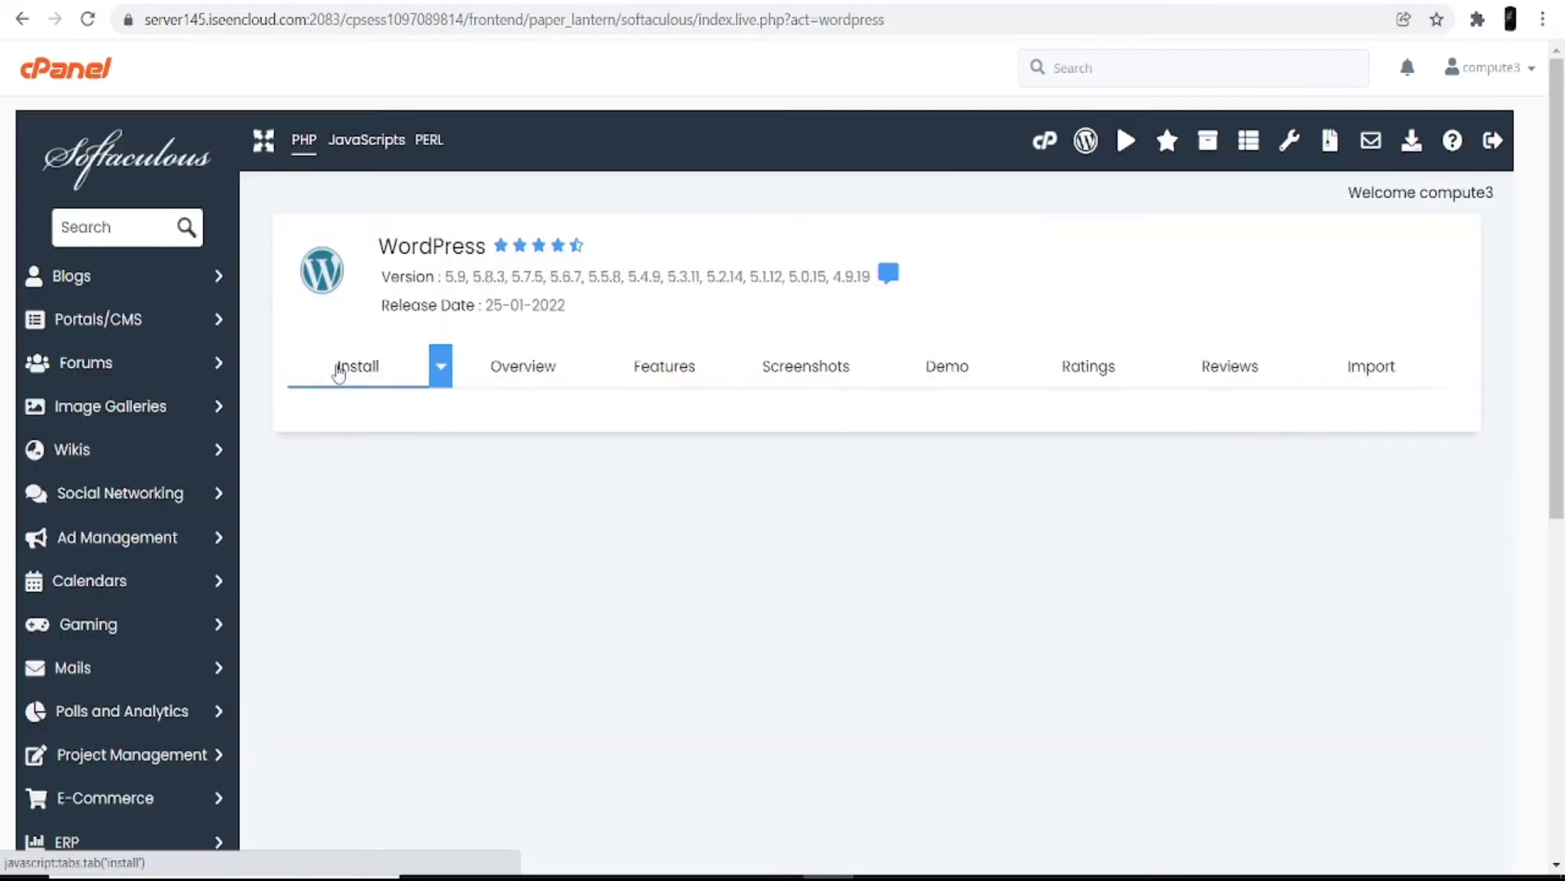
scroll(559, 559, "down", 3)
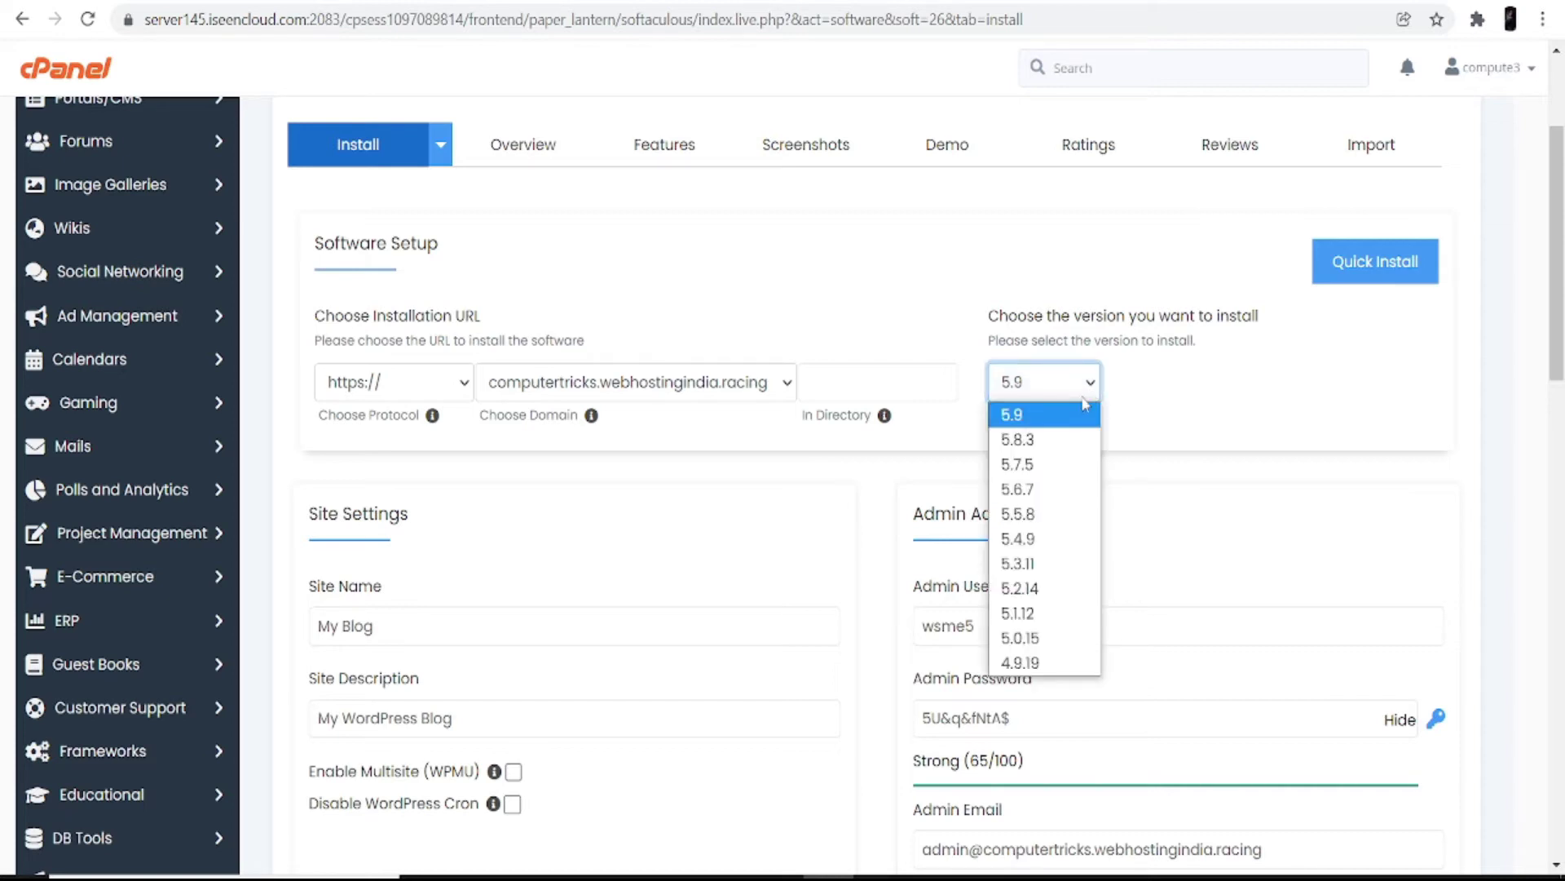
left_click(1081, 415)
scroll(828, 458, "down", 3)
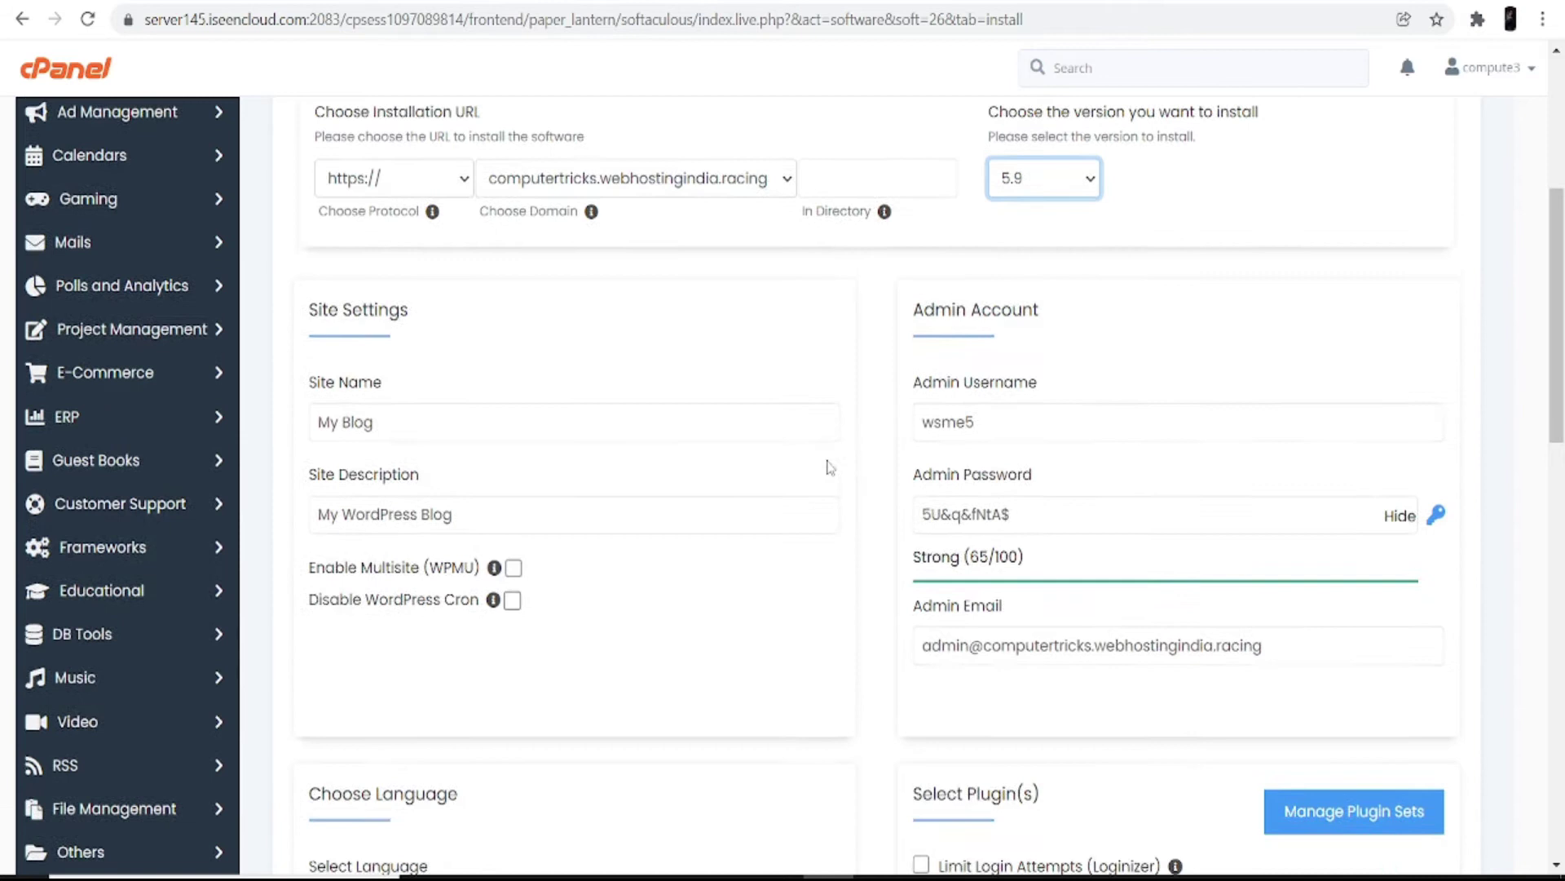
Step: Set the site name to 'My Games' and description to 'Hey this is my gaming blog'
left_click(454, 411)
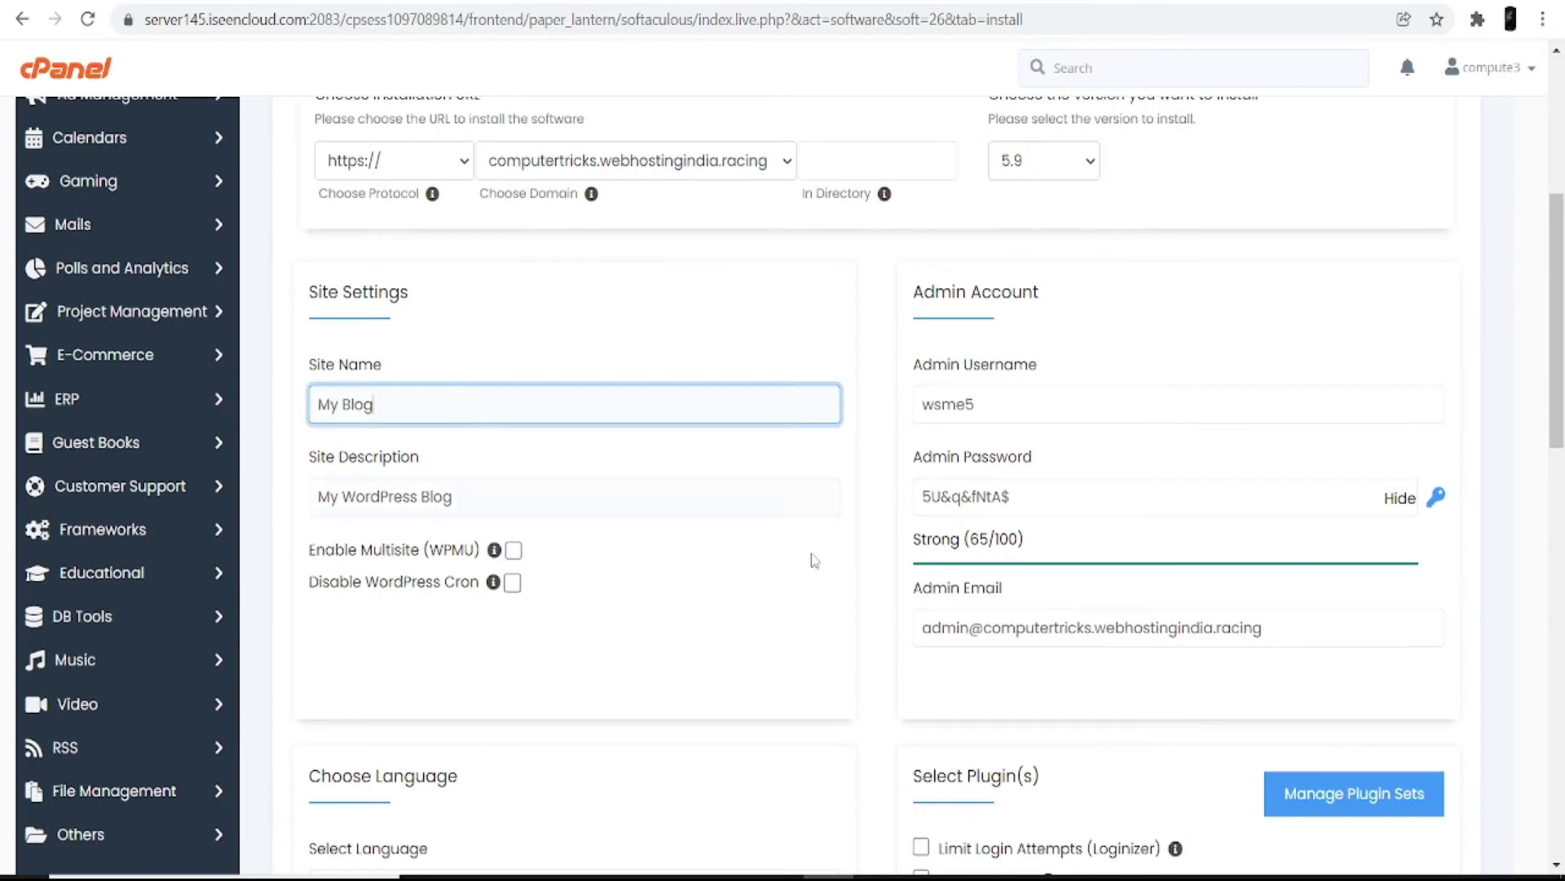
key("BackSpace")
key("BackSpace")
key("BackSpace")
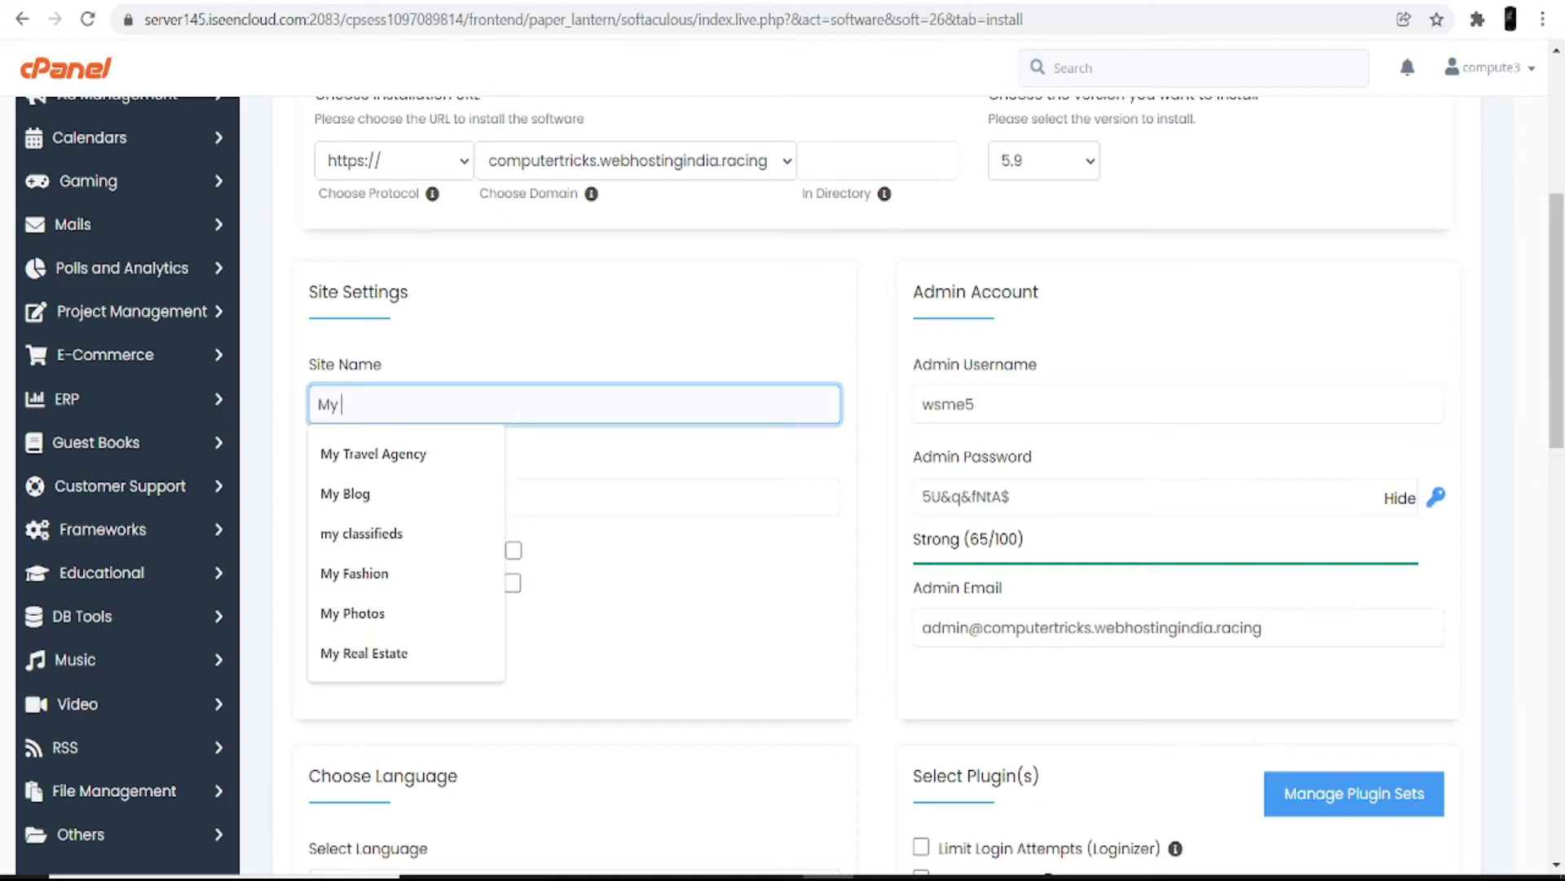
type("Games")
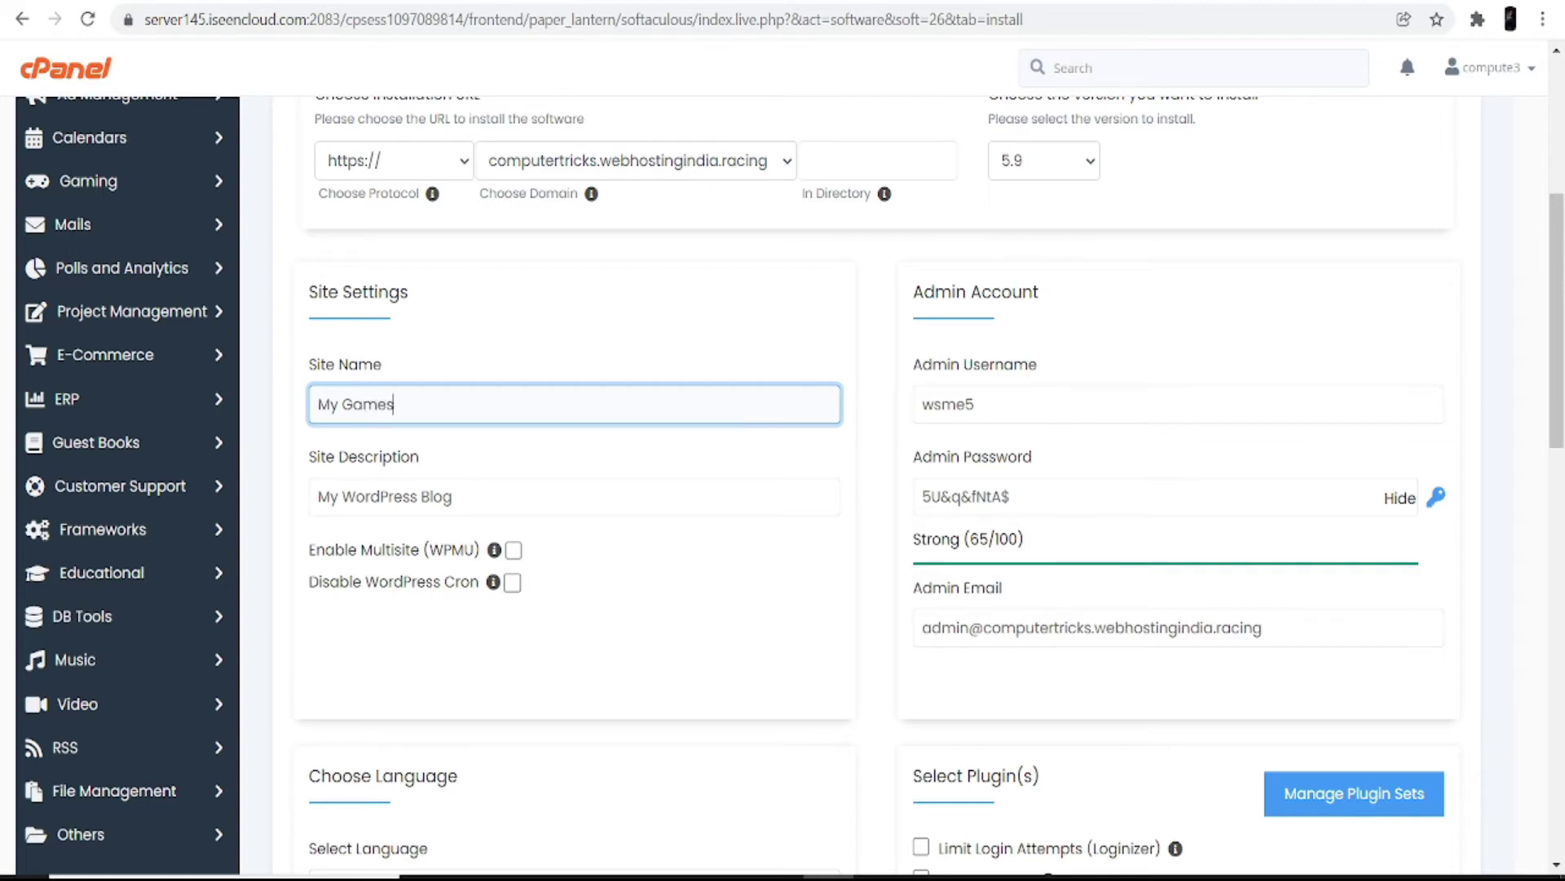
left_click(467, 496)
key("BackSpace")
key("BackSpace")
key("BackSpace")
key("BackSpace")
key("BackSpace")
key("BackSpace")
key("BackSpace")
key("BackSpace")
key("BackSpace")
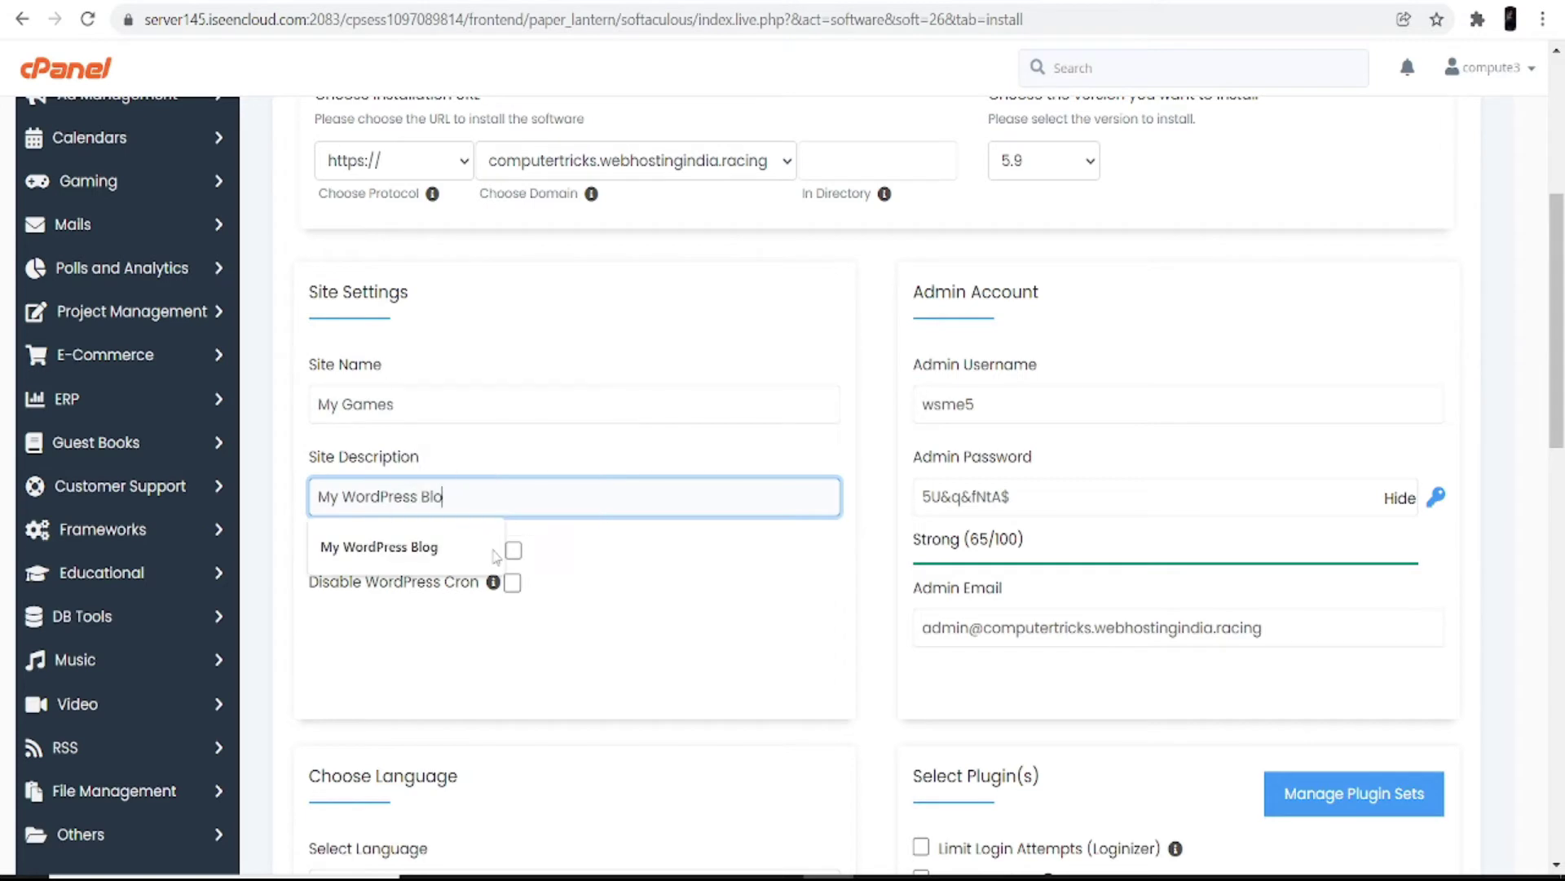
key("BackSpace")
key("BackSpace")
key("BackSpace")
key("BackSpace")
key("BackSpace")
type("Hey this is my gaming blog")
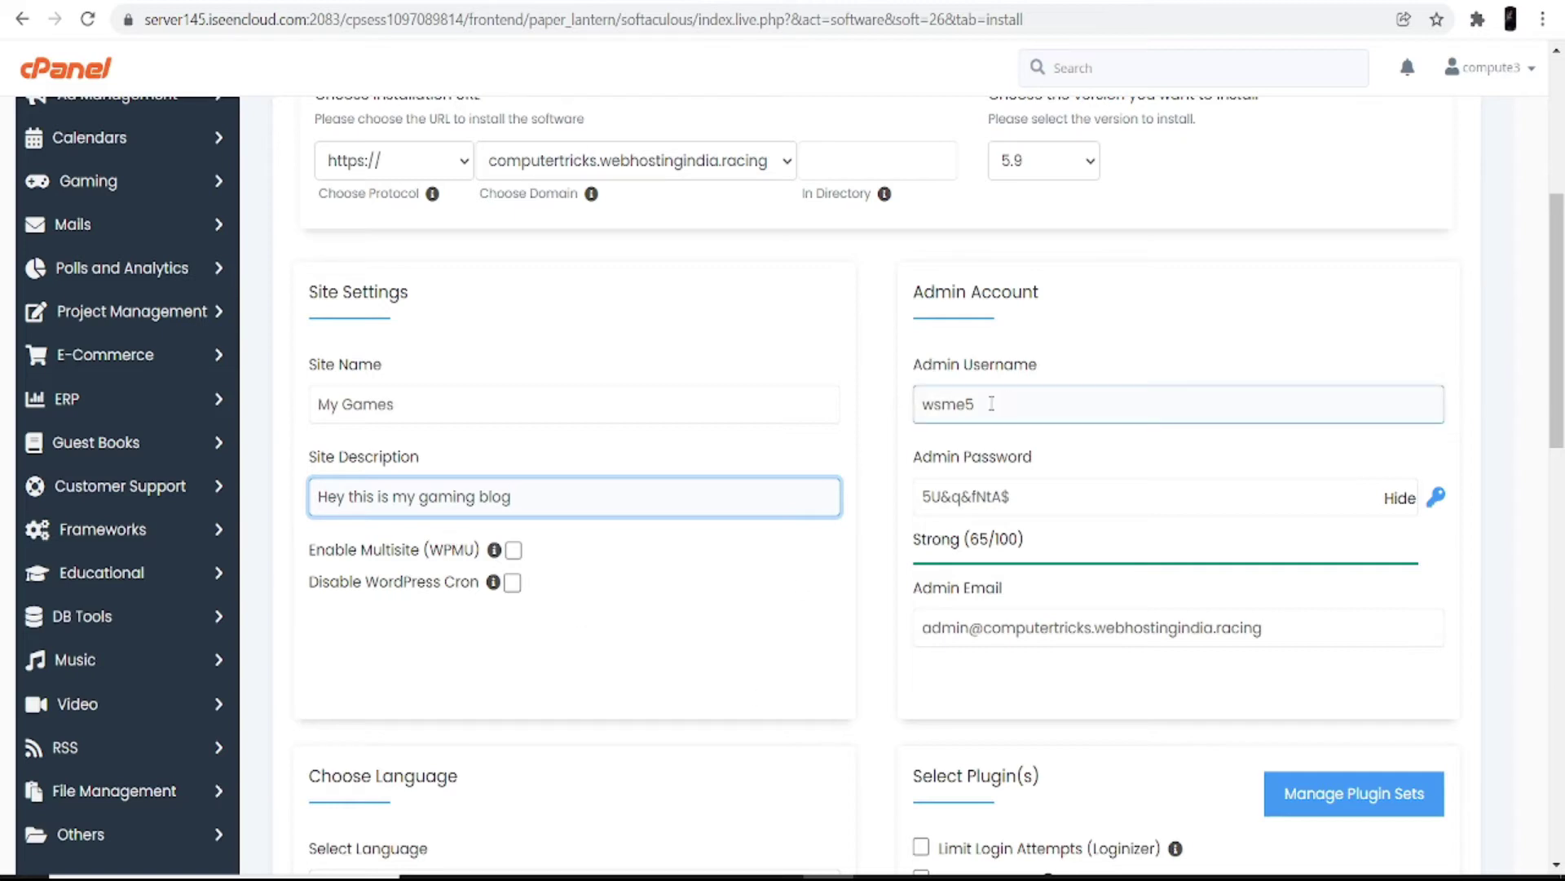
Step: Replace the default admin username with 'admin' and enter a new admin password
double_click(927, 415)
key("BackSpace")
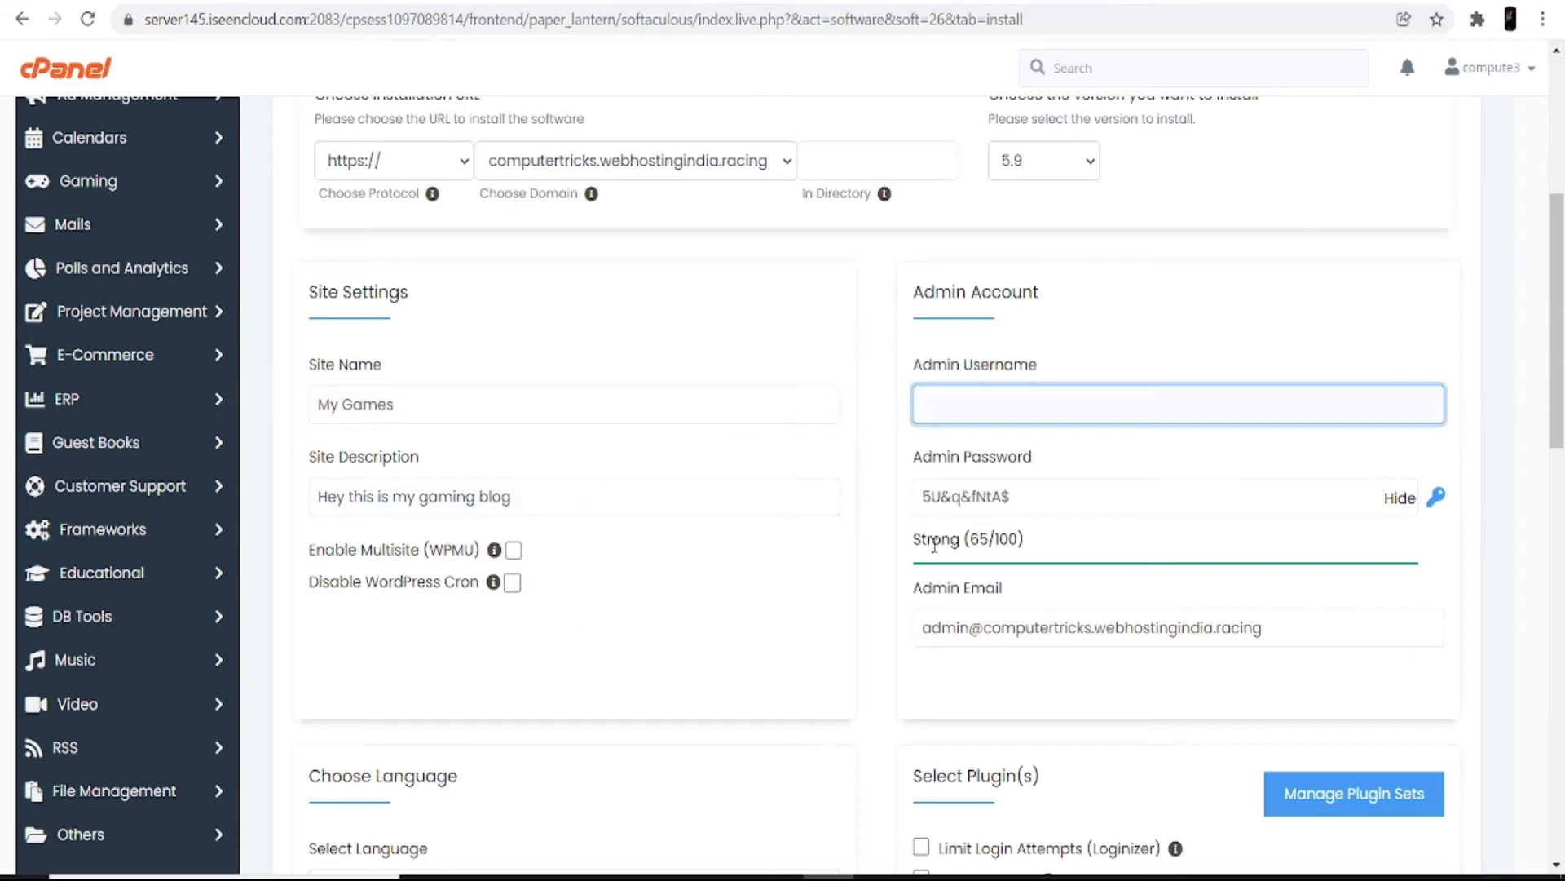
key("Tab")
key("BackSpace")
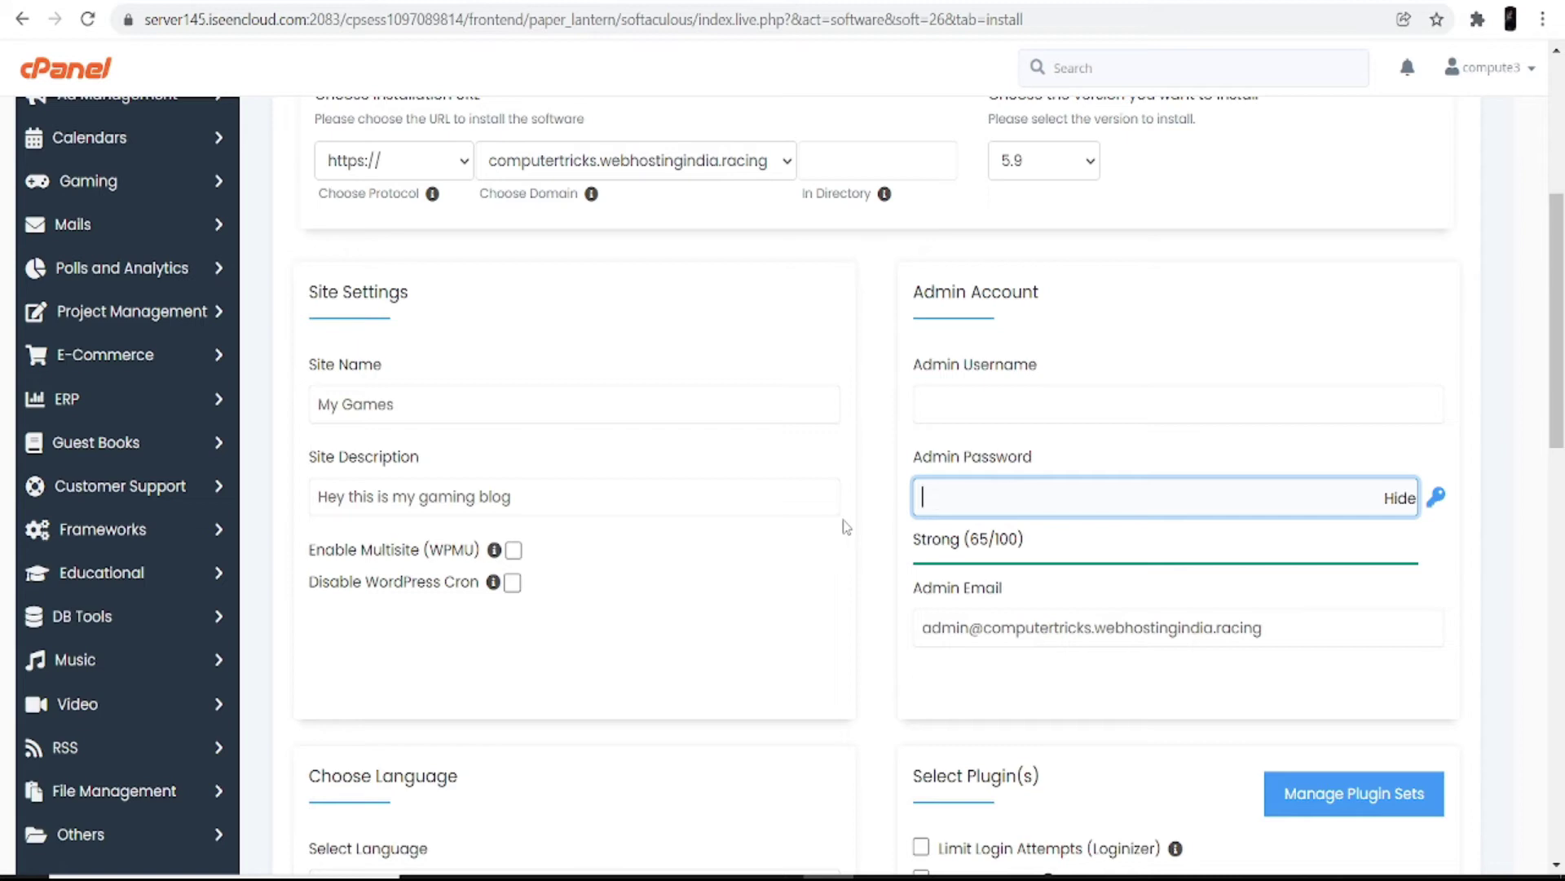
left_click(1002, 399)
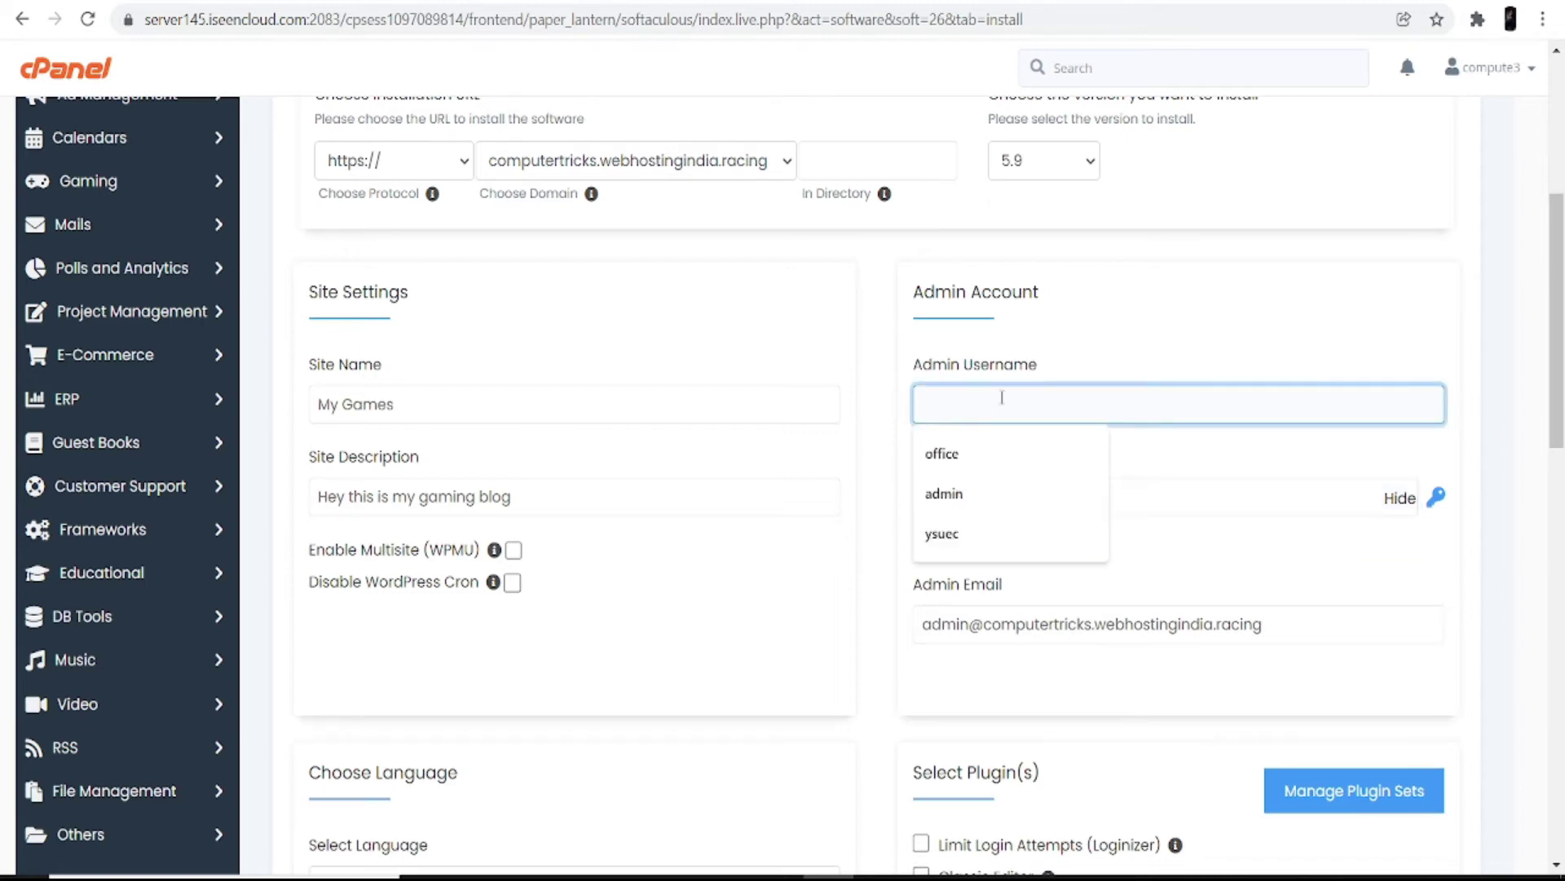
type("admin")
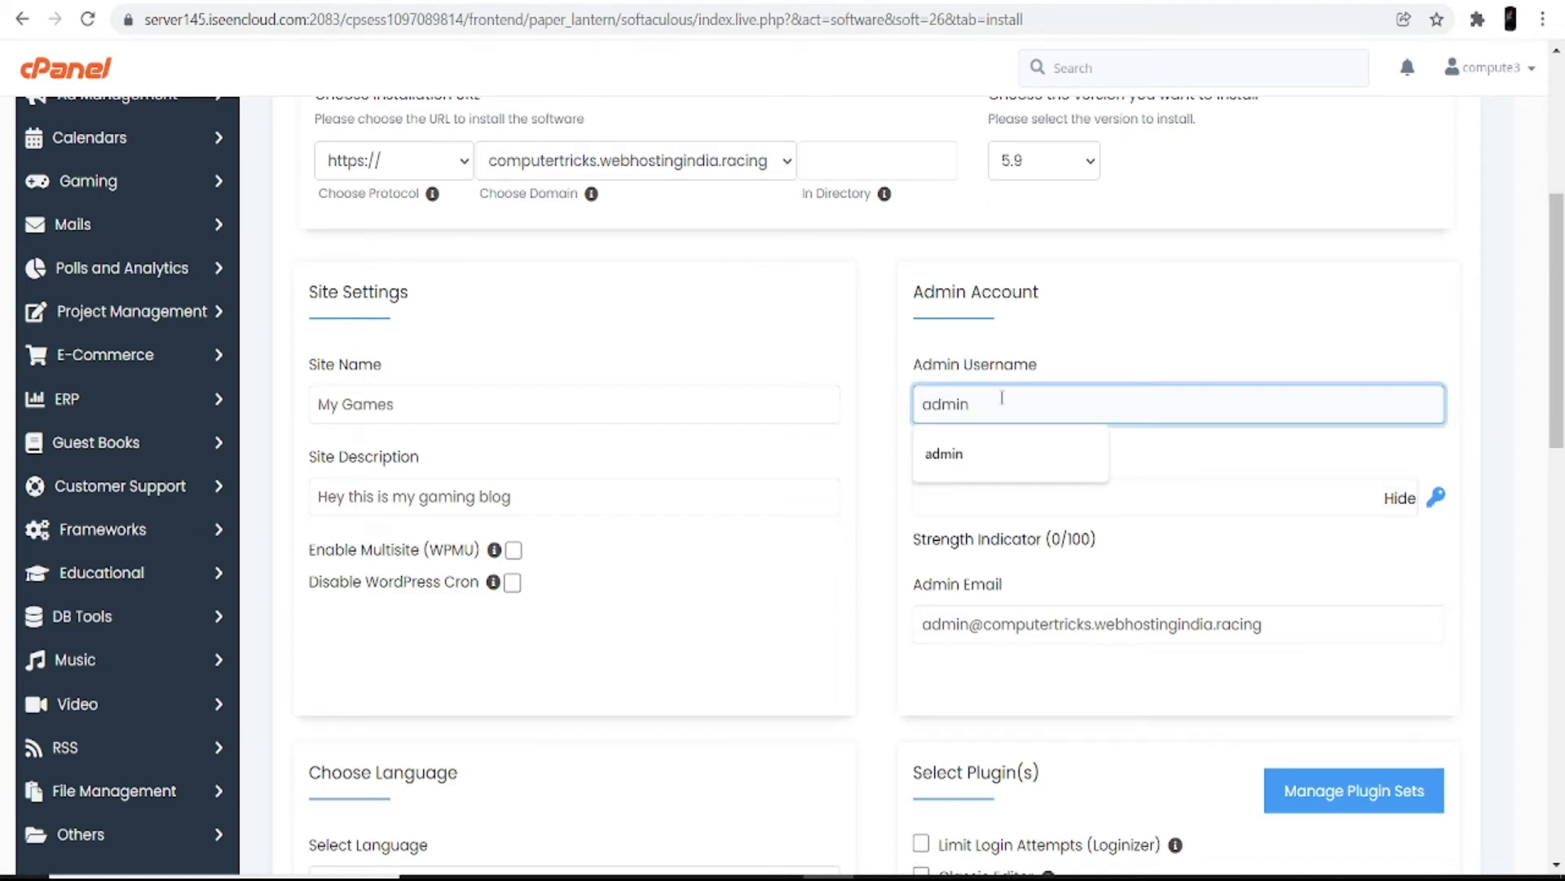
left_click(1013, 464)
left_click(1008, 509)
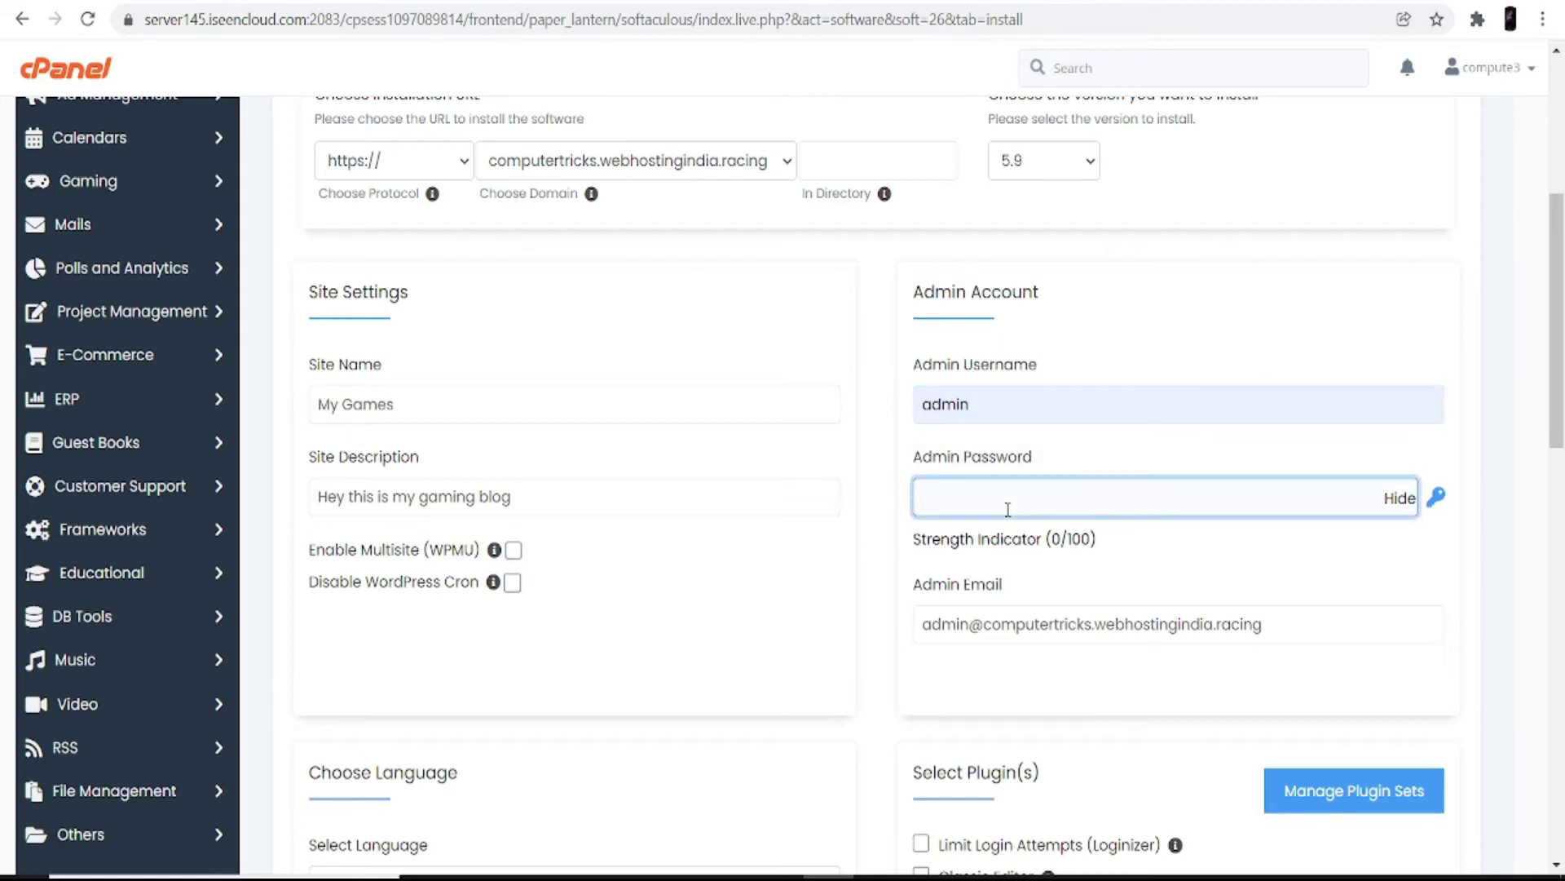
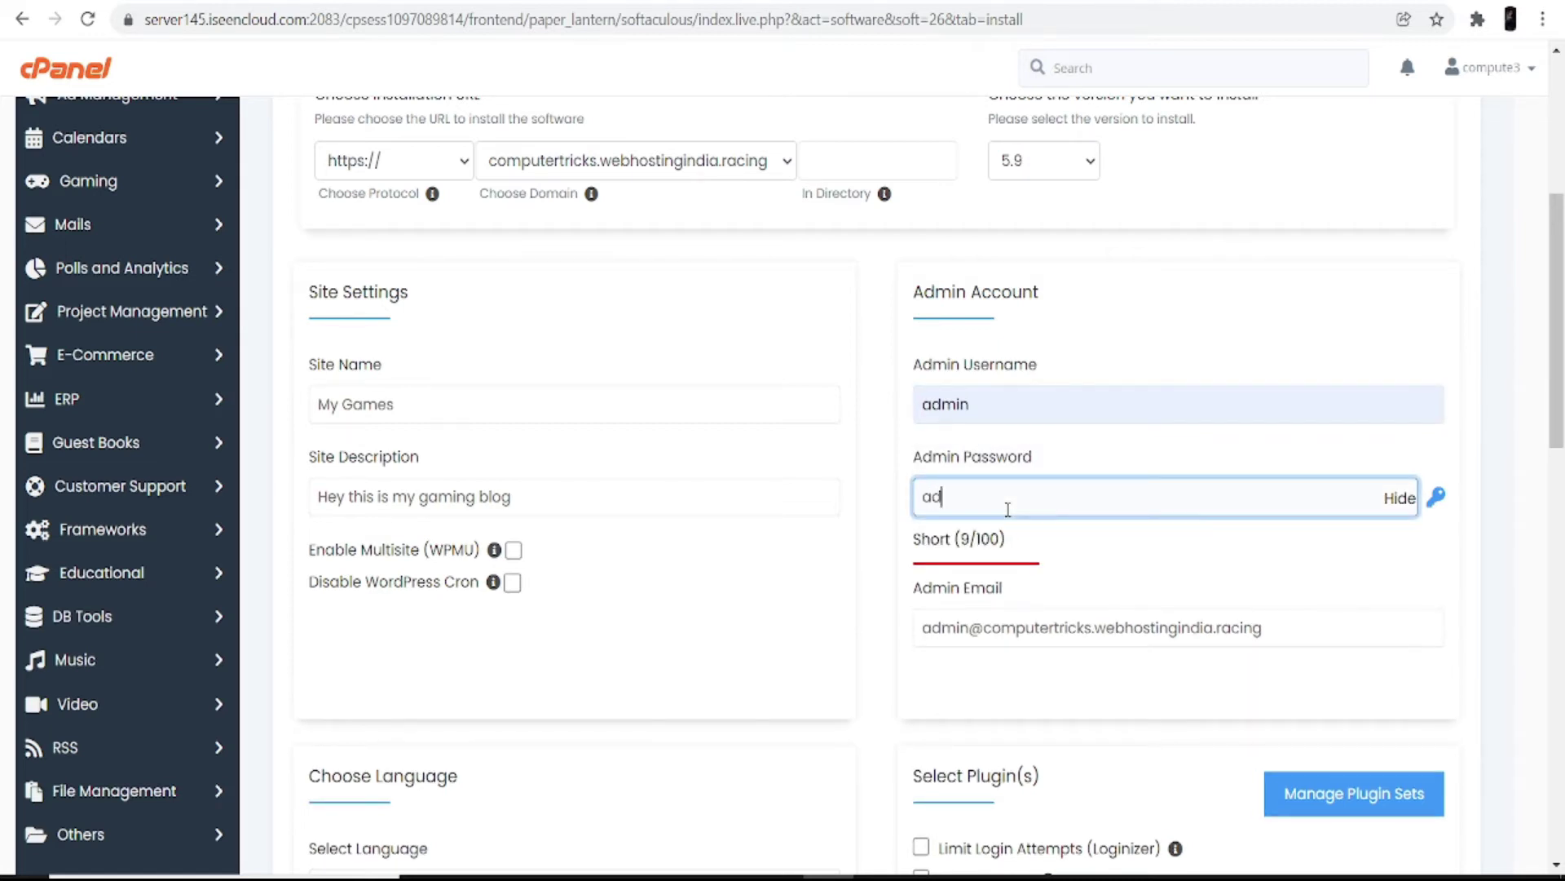
Step: Show all themes under Select Theme, listing Twenty Twenty-Two, Photoshoot, TattooSalon and more
scroll(687, 658, "down", 3)
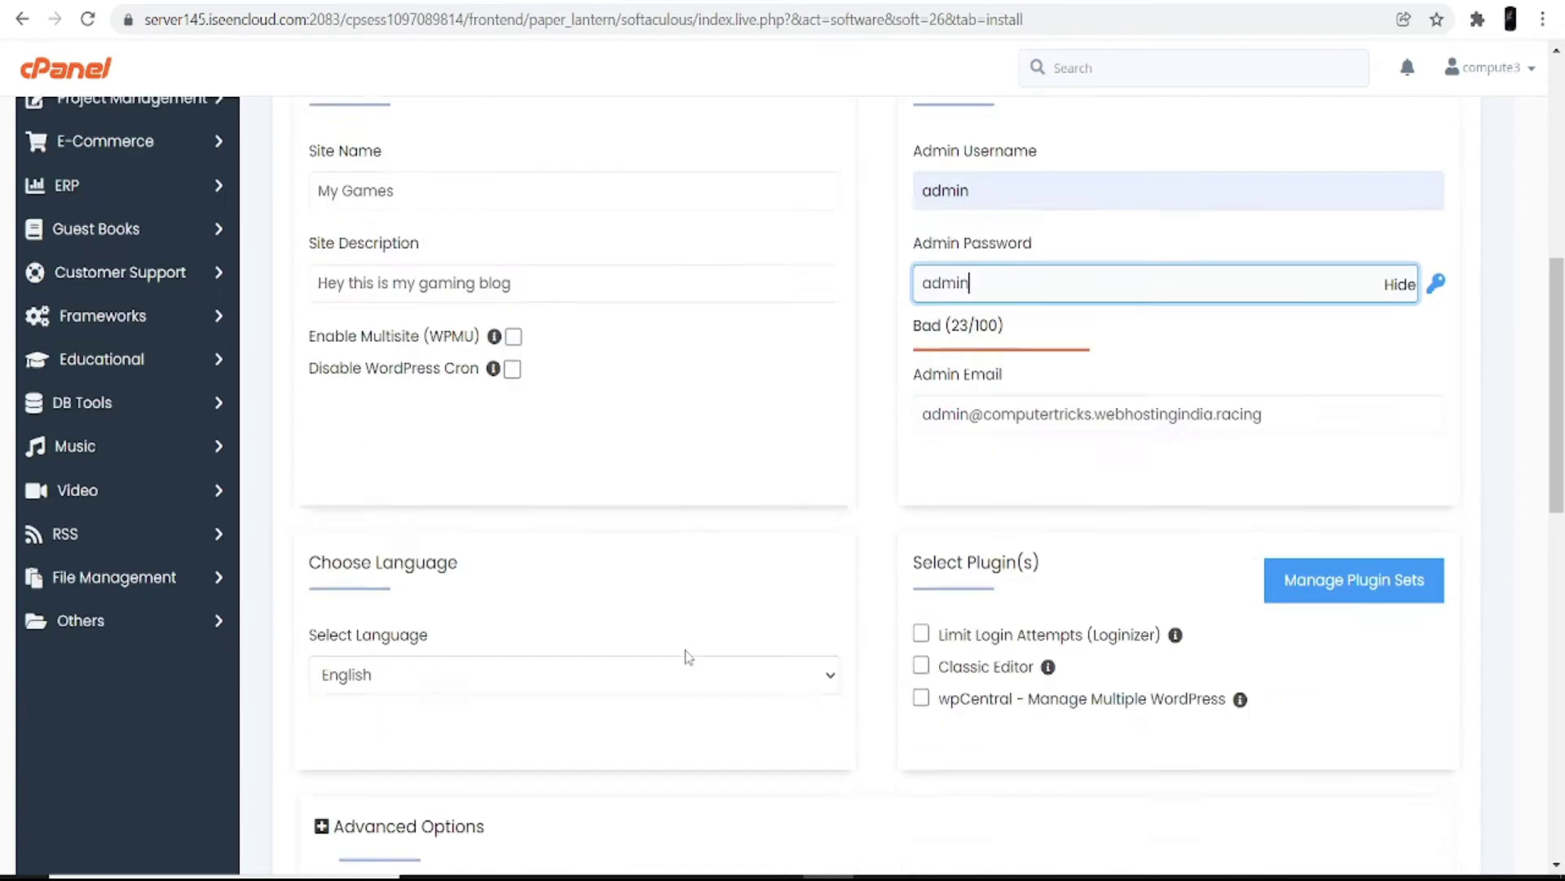
scroll(687, 658, "down", 3)
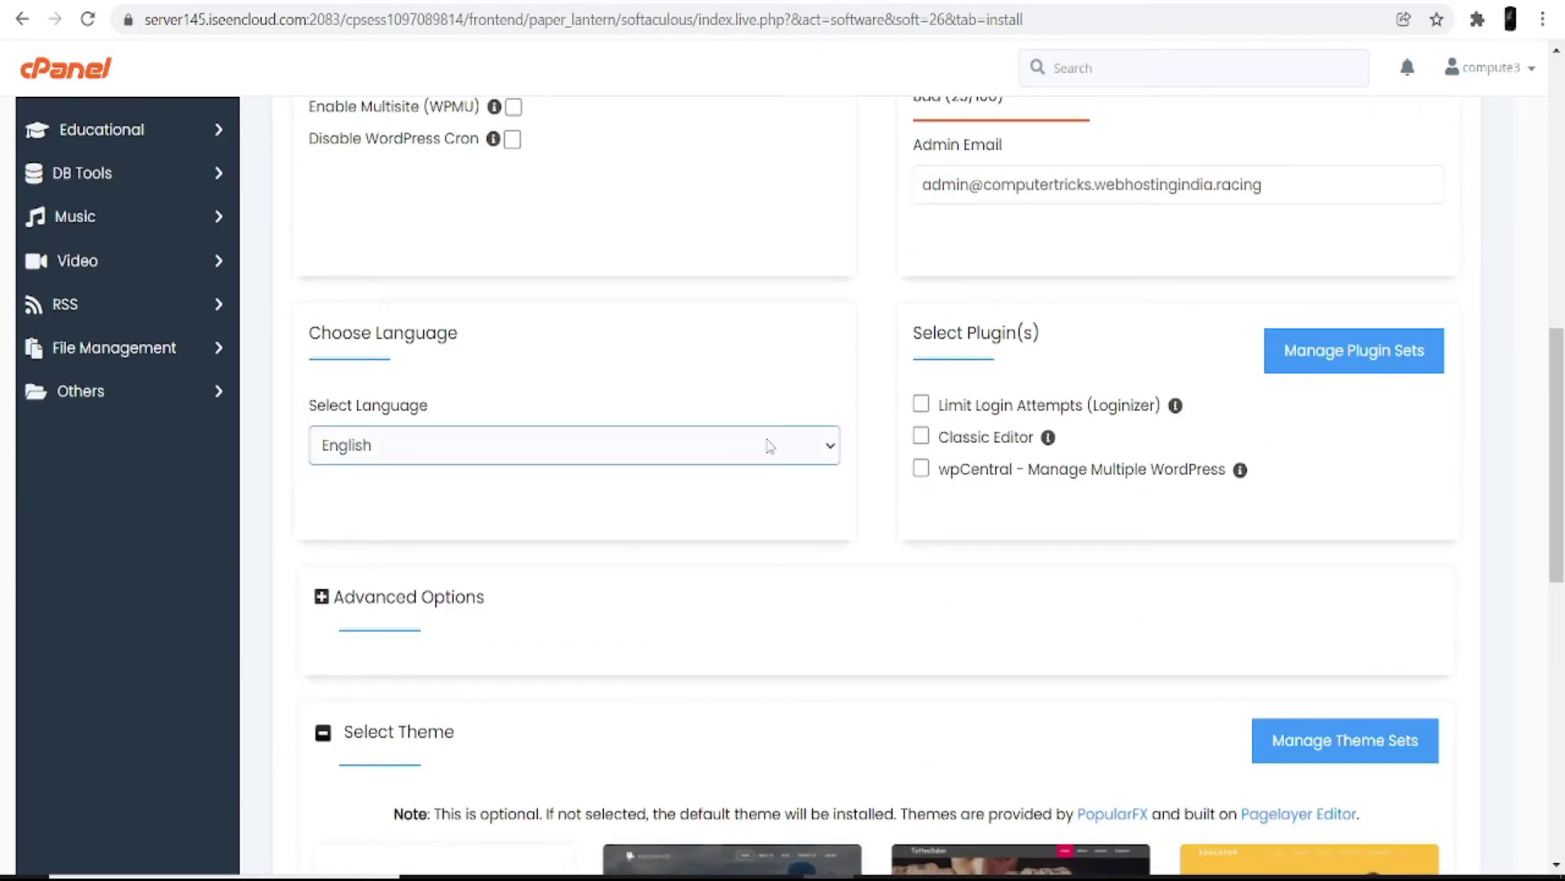
scroll(786, 468, "down", 8)
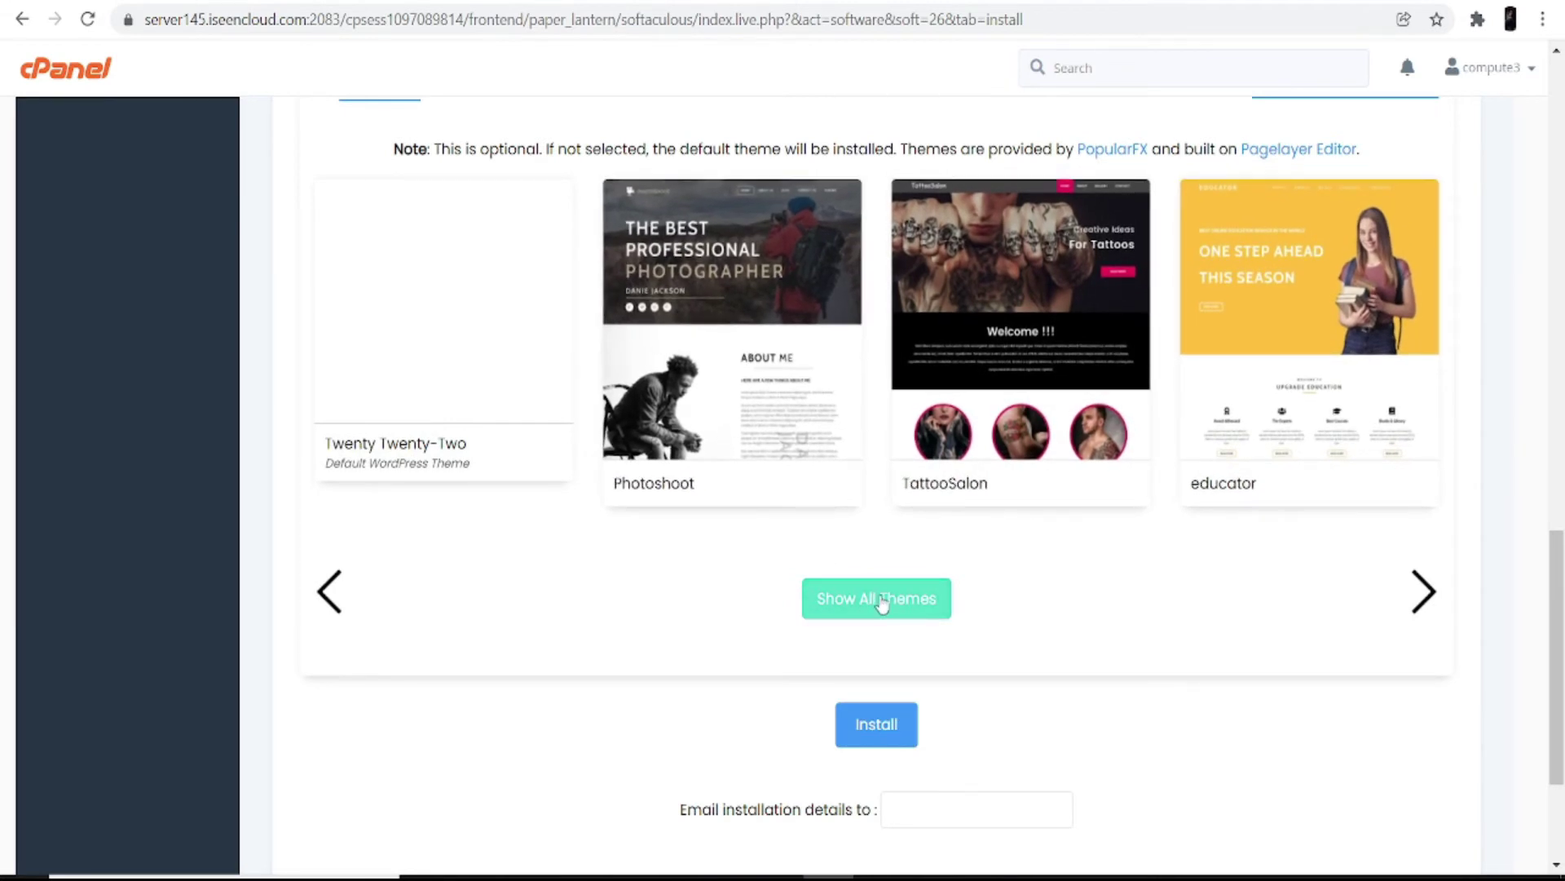
left_click(880, 602)
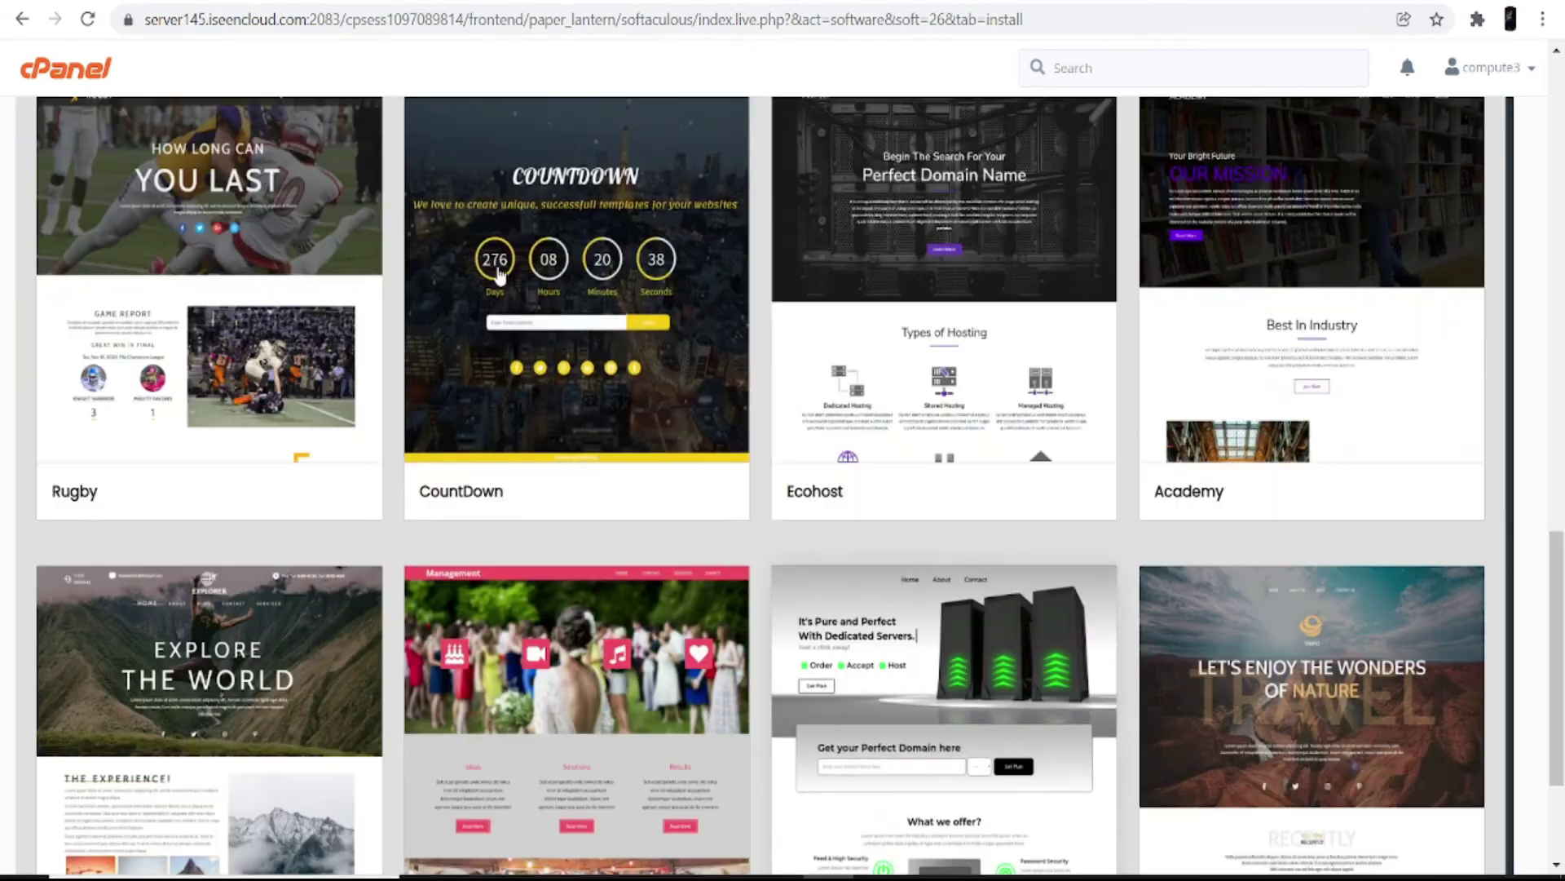
scroll(881, 604, "up", 10)
scroll(539, 379, "up", 7)
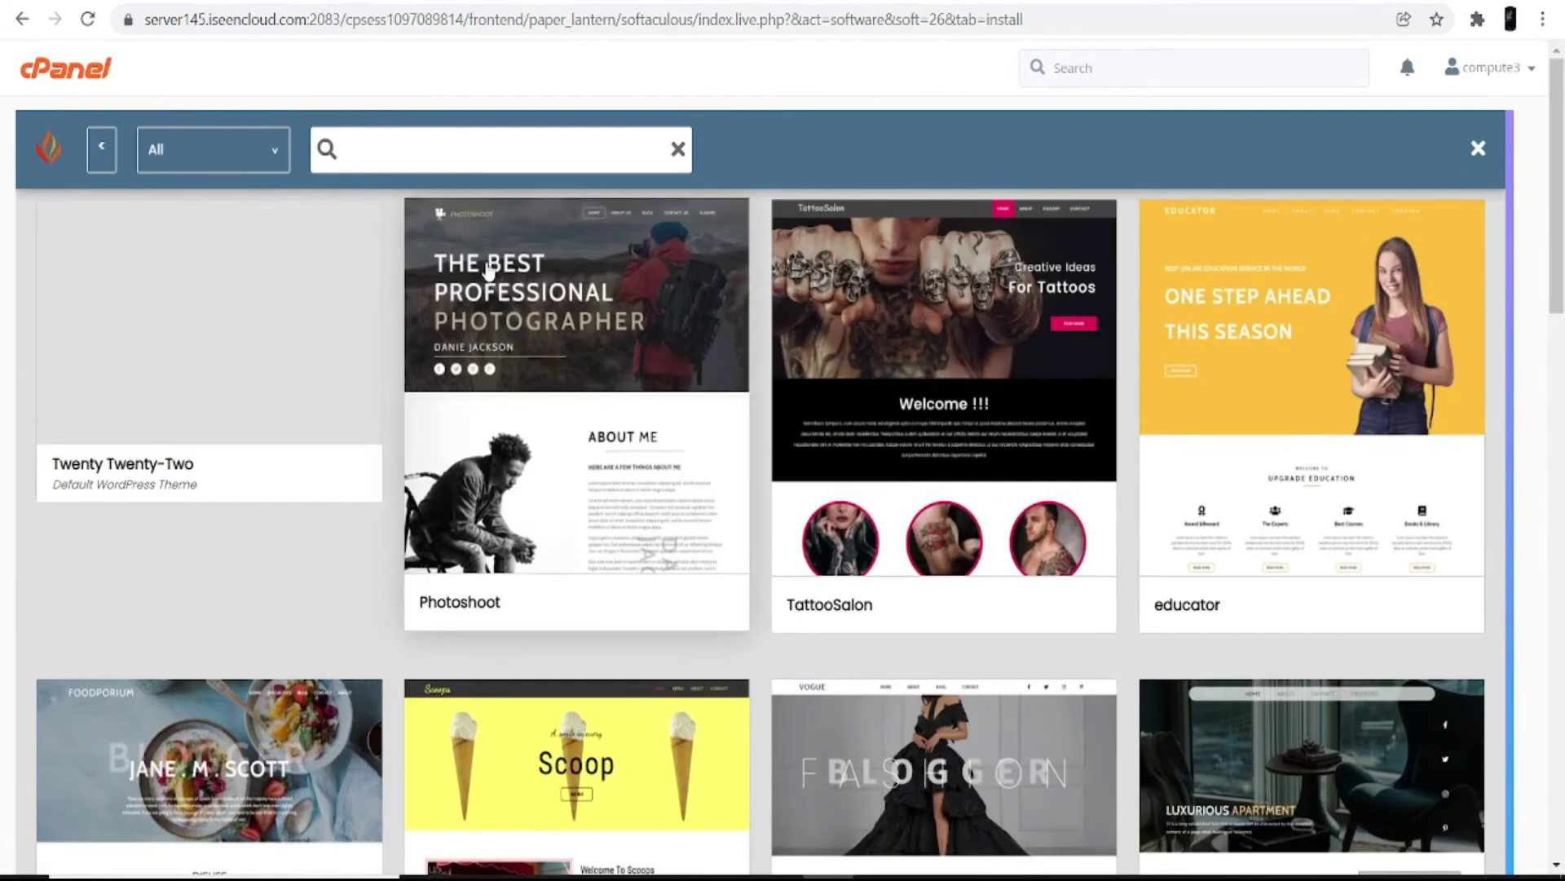
Step: Search the themes for 'game' with the category filter set to All
left_click(470, 150)
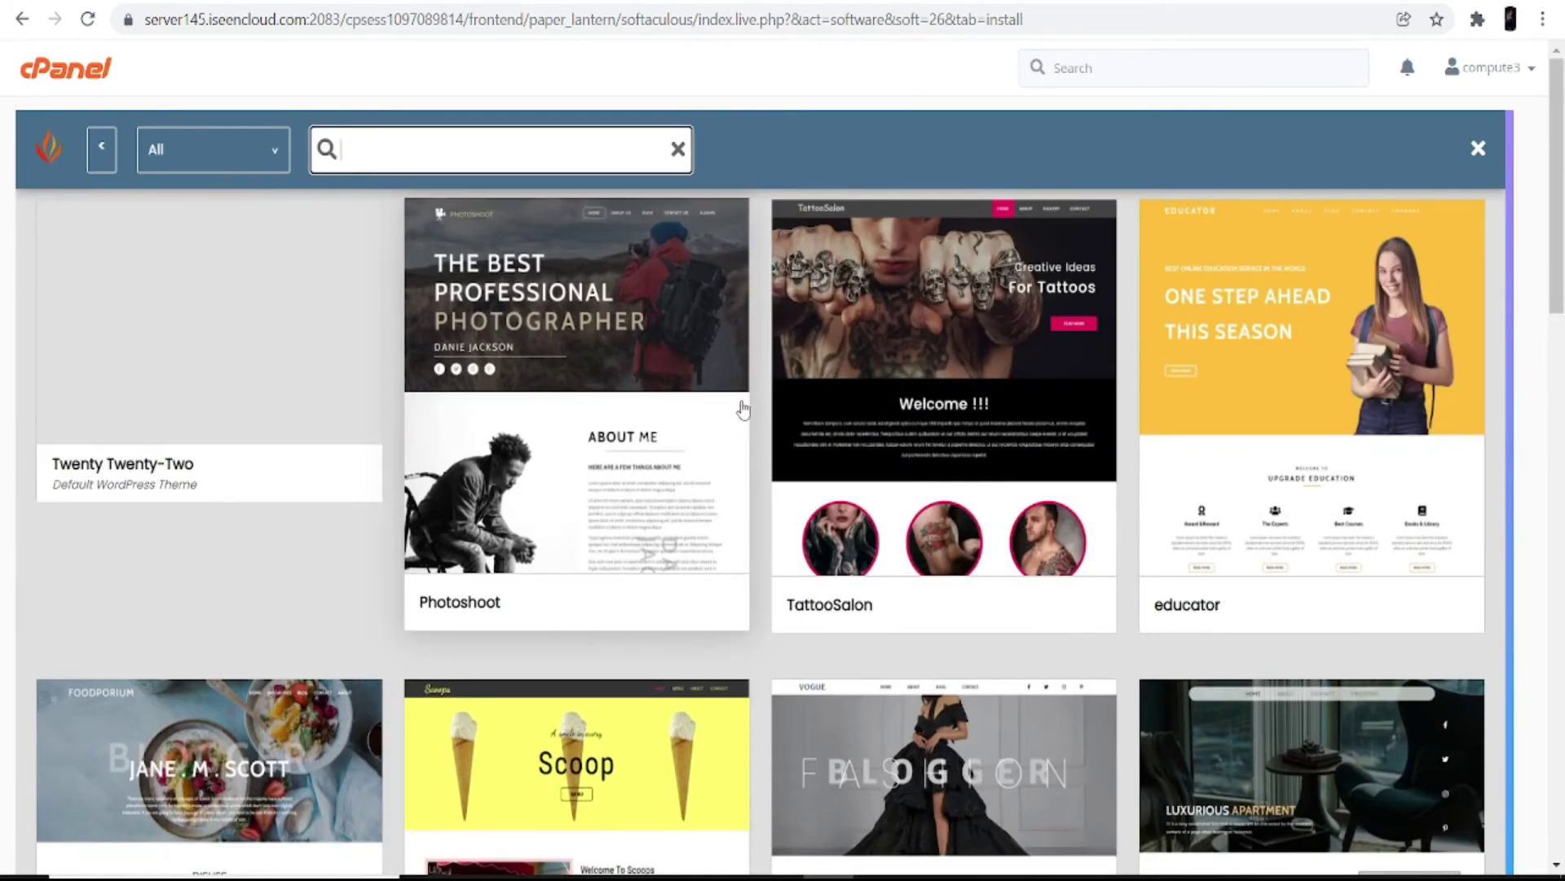
type("game")
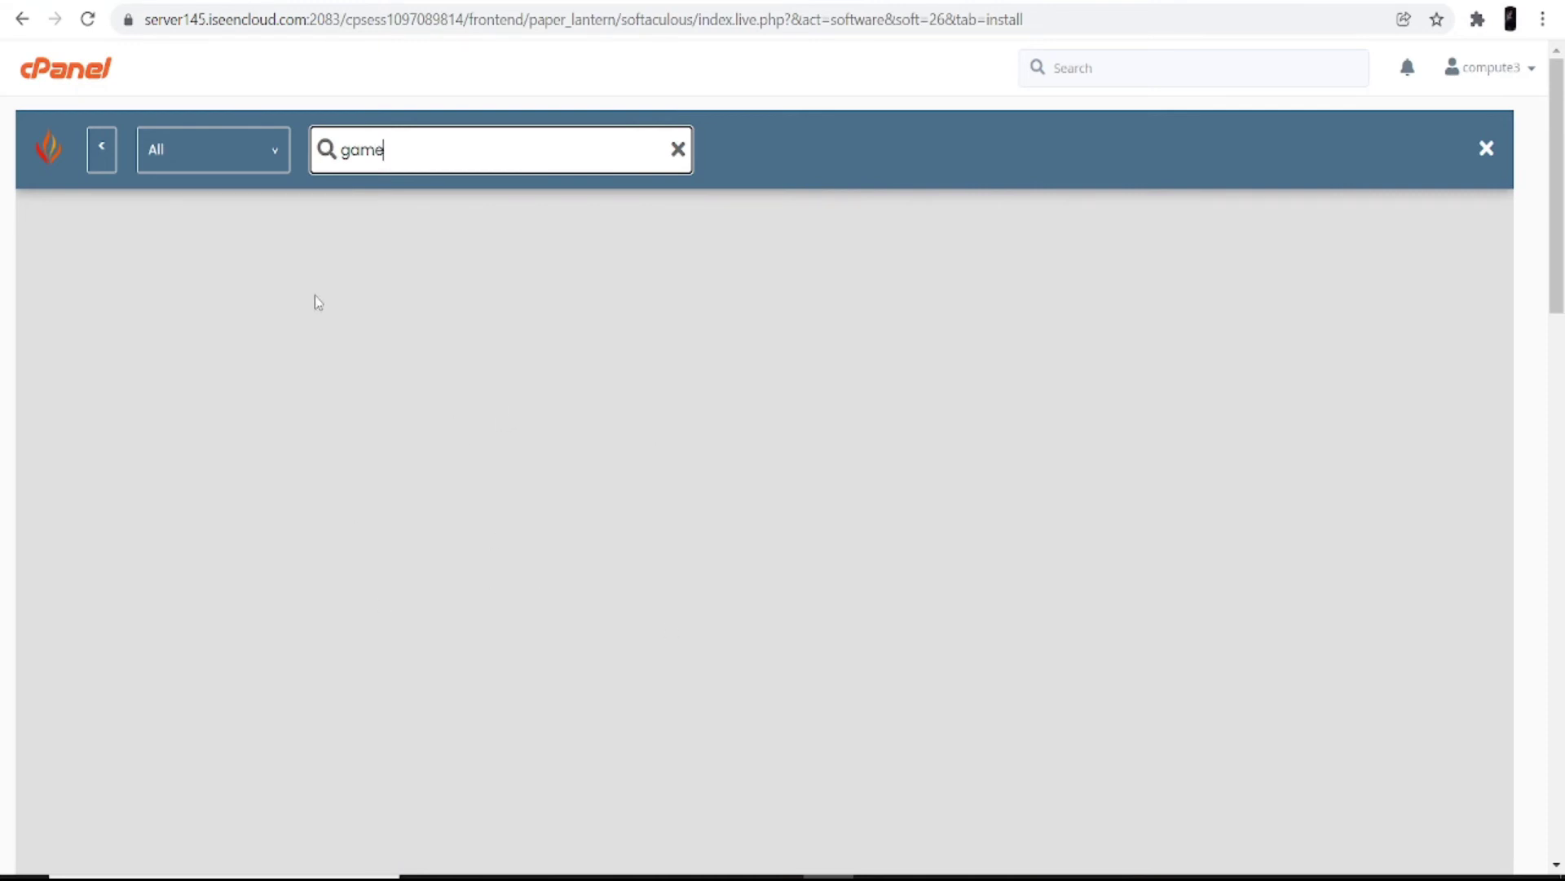
left_click(281, 160)
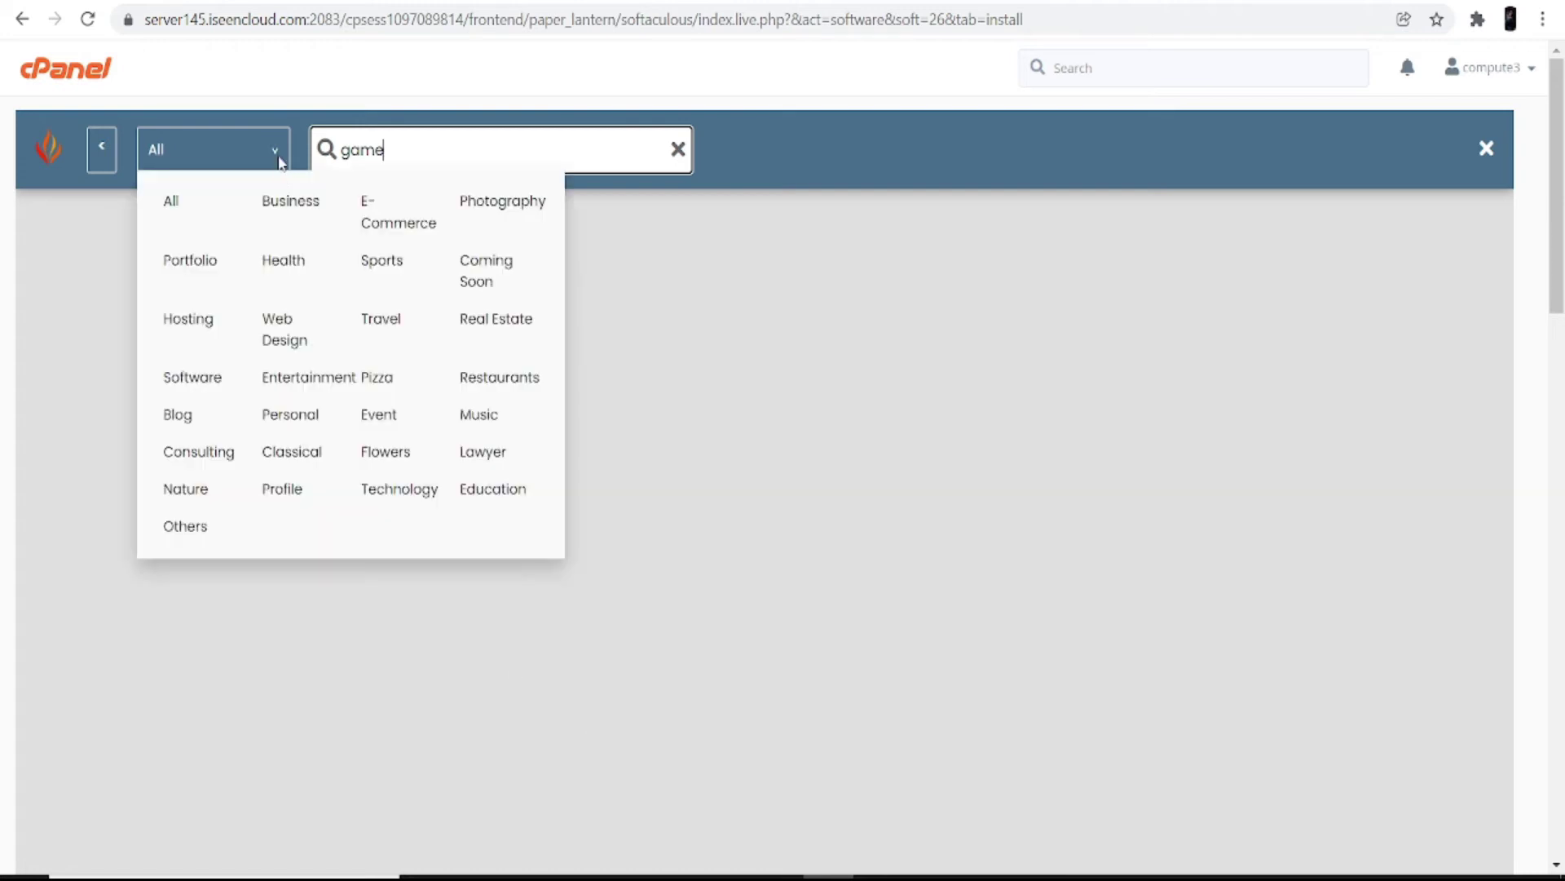
left_click(189, 223)
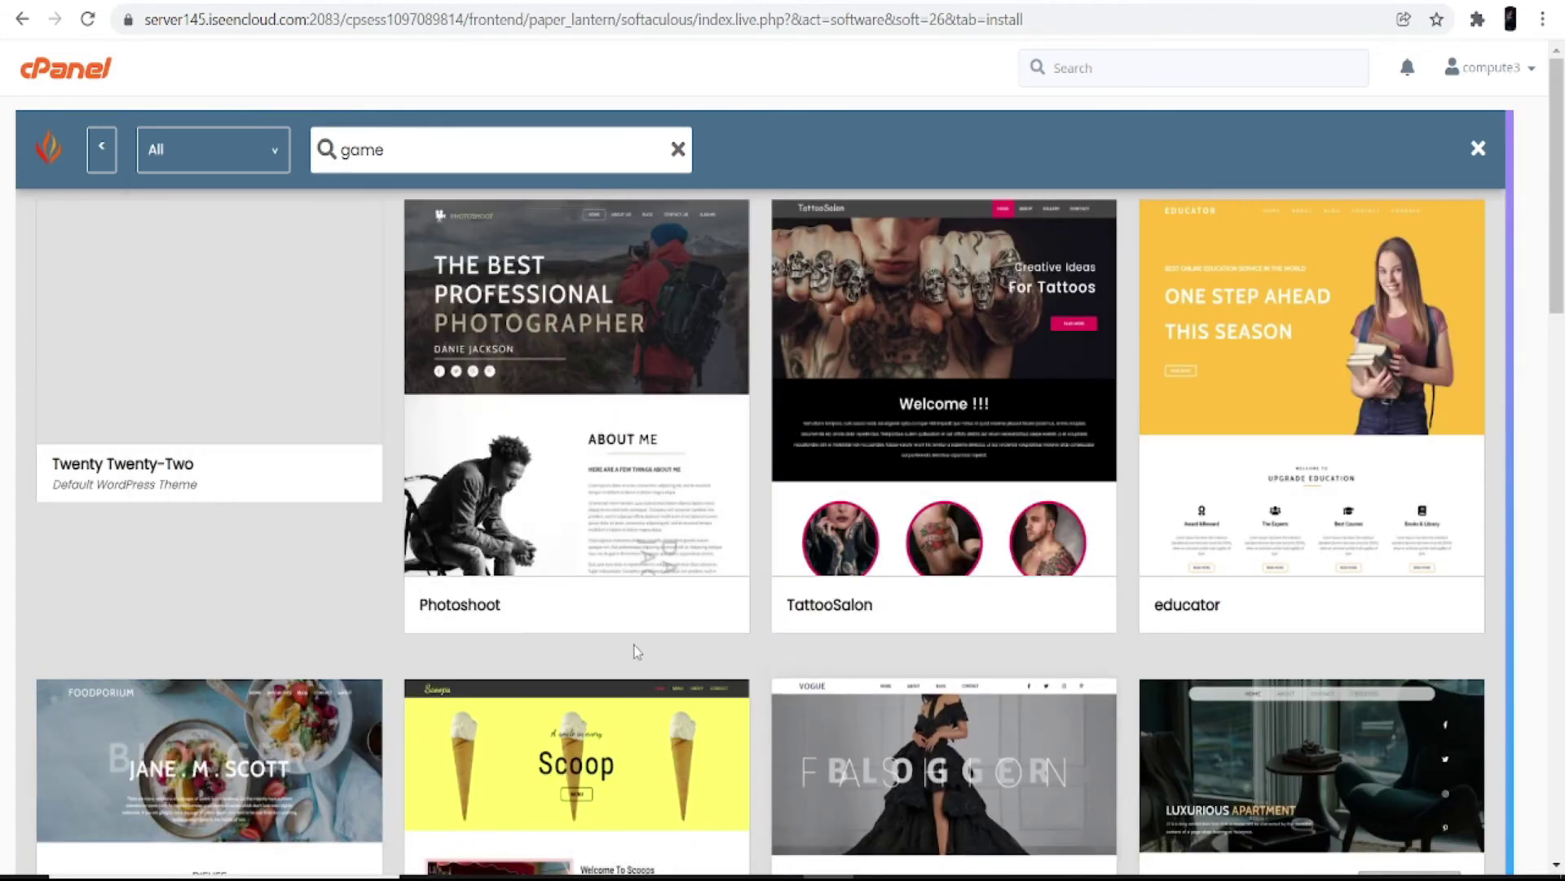
Step: Open the Rugby theme's preview from the search results
scroll(638, 651, "down", 3)
scroll(854, 678, "down", 3)
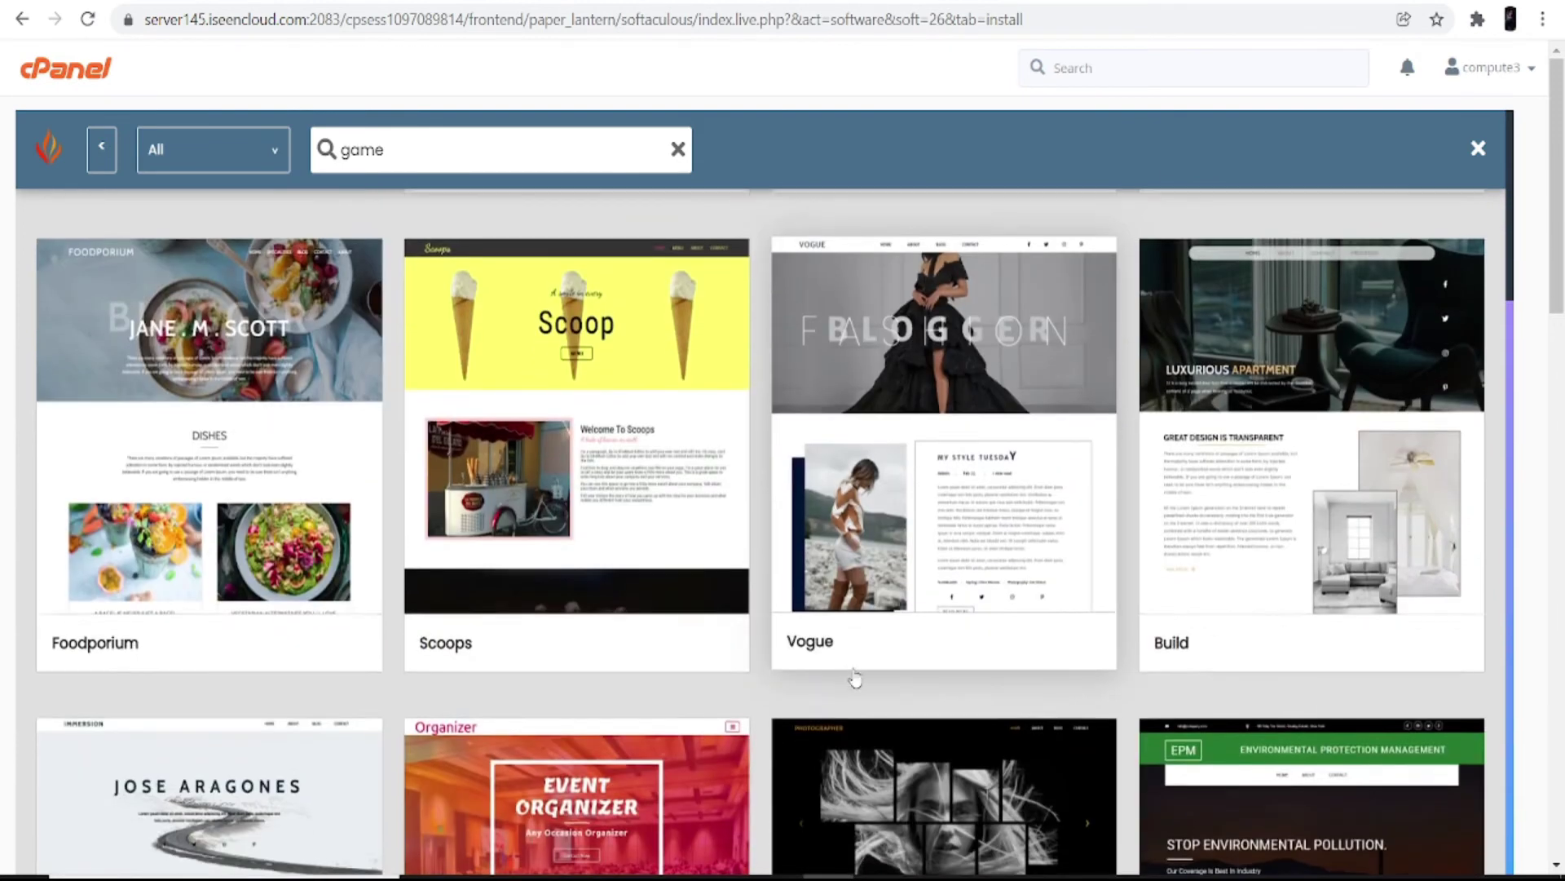
scroll(855, 679, "down", 4)
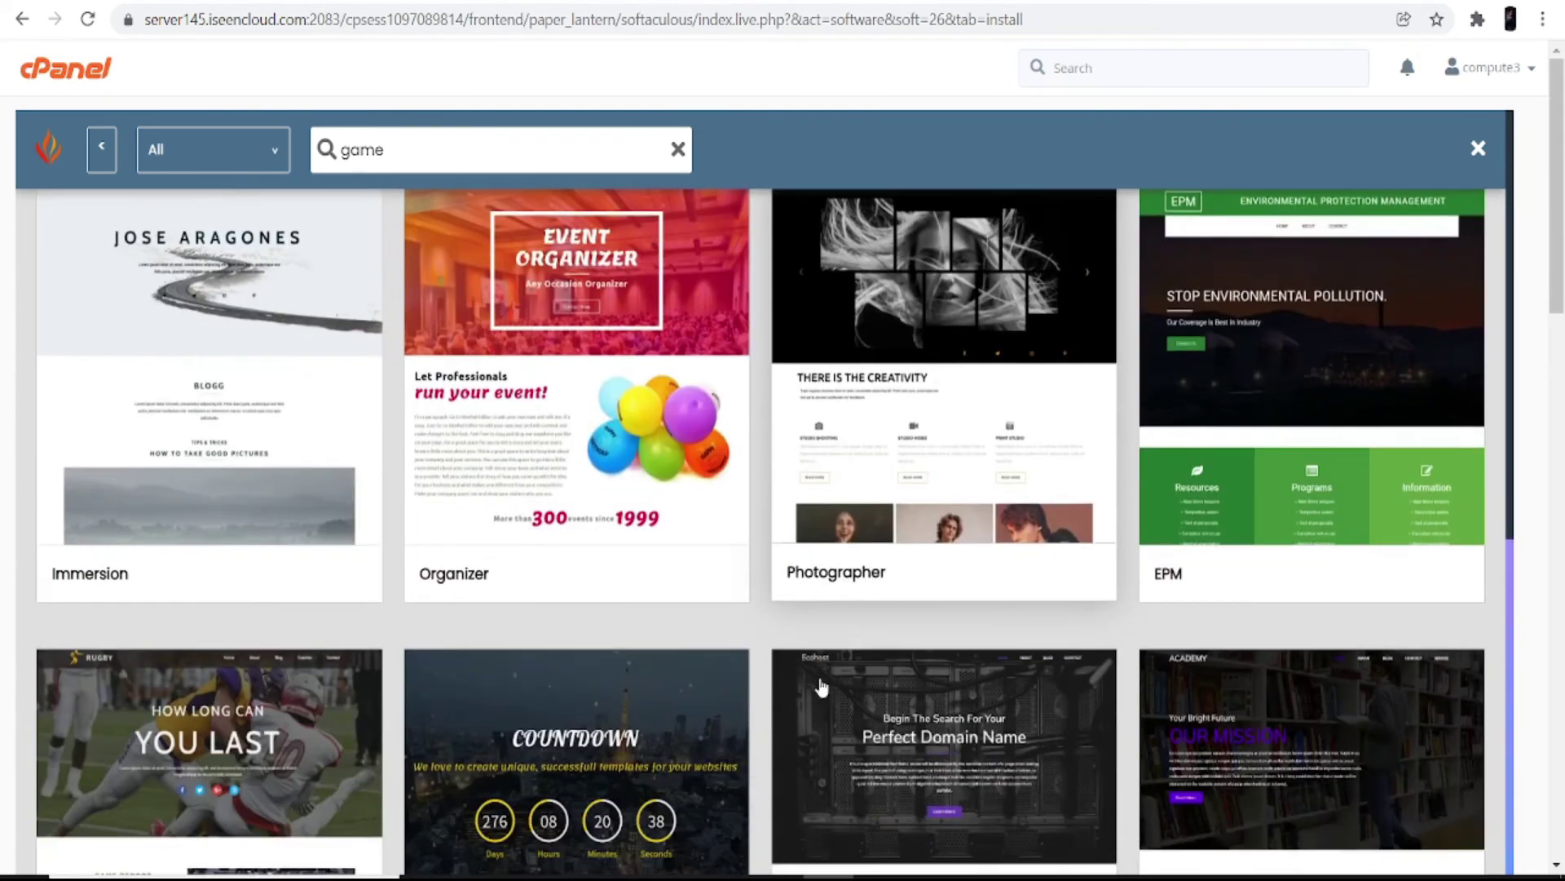
scroll(821, 687, "down", 4)
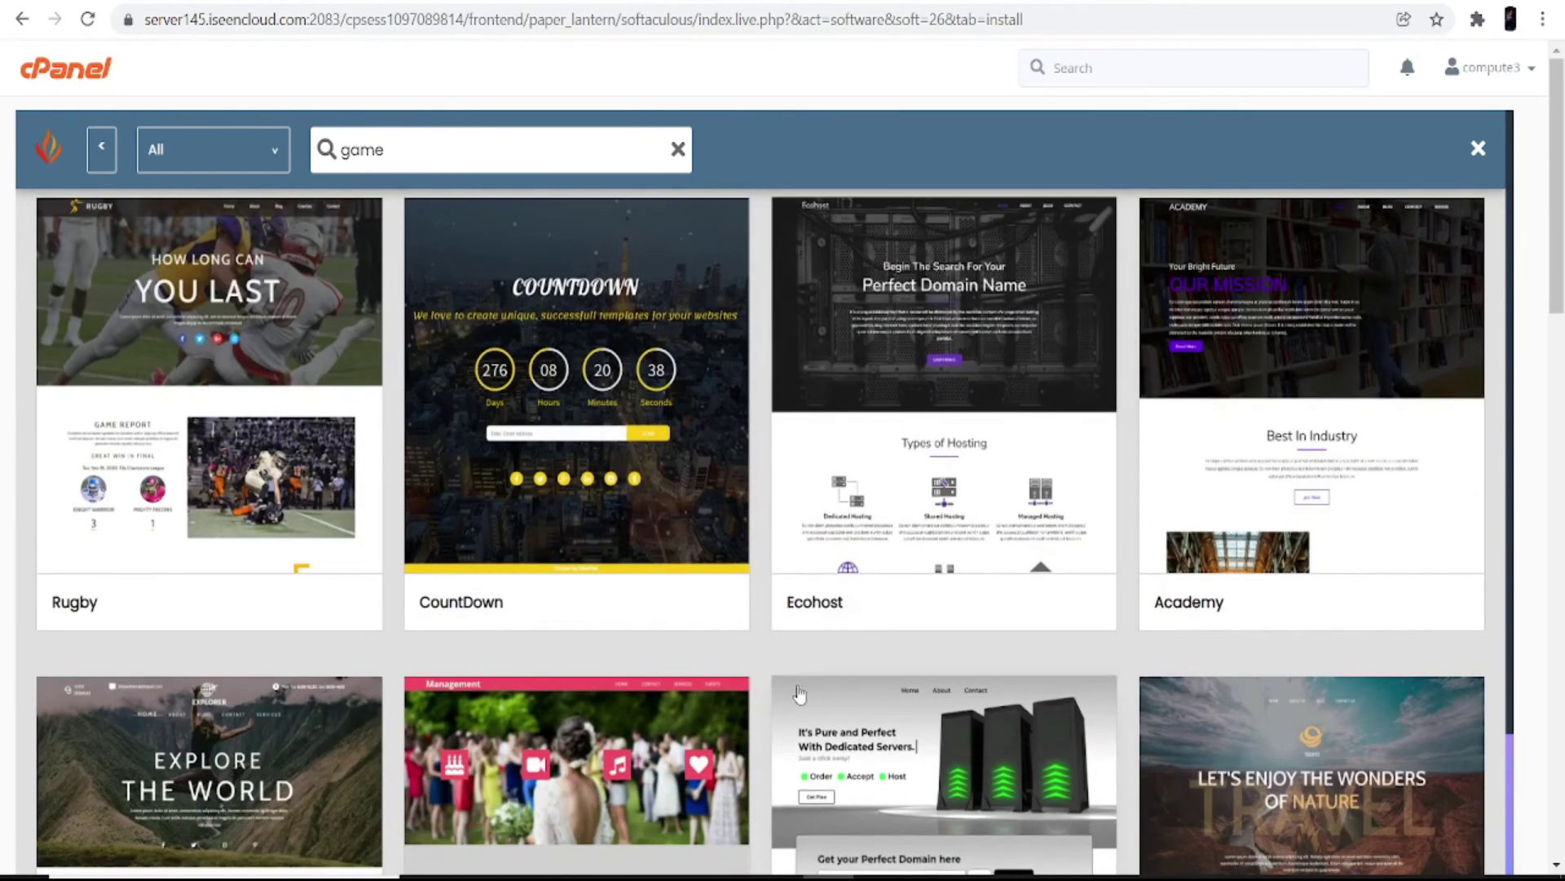
scroll(620, 644, "down", 1)
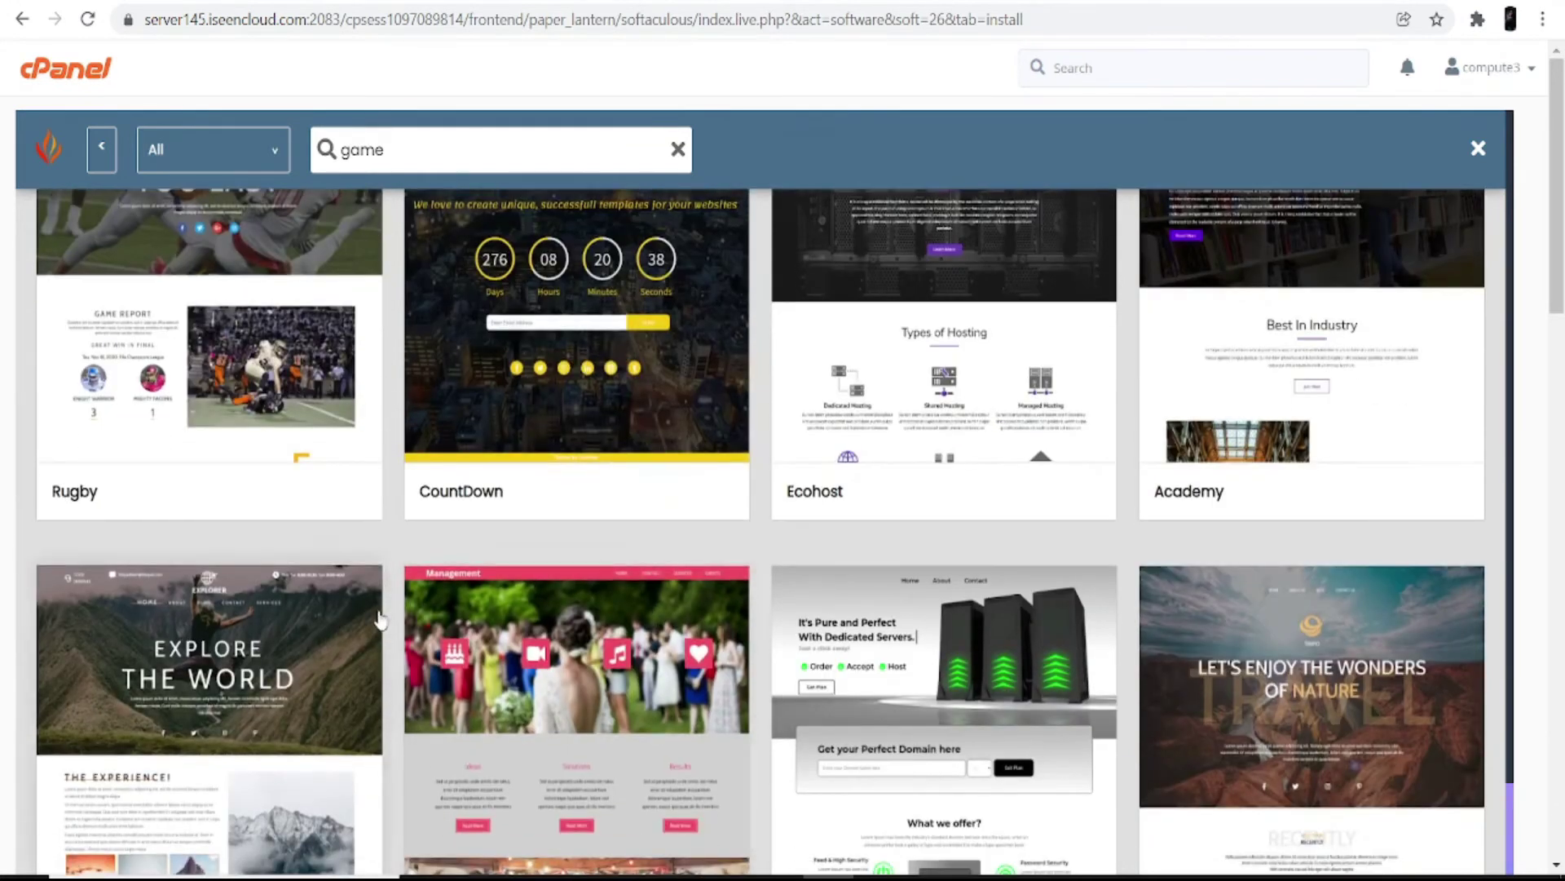
scroll(379, 621, "up", 1)
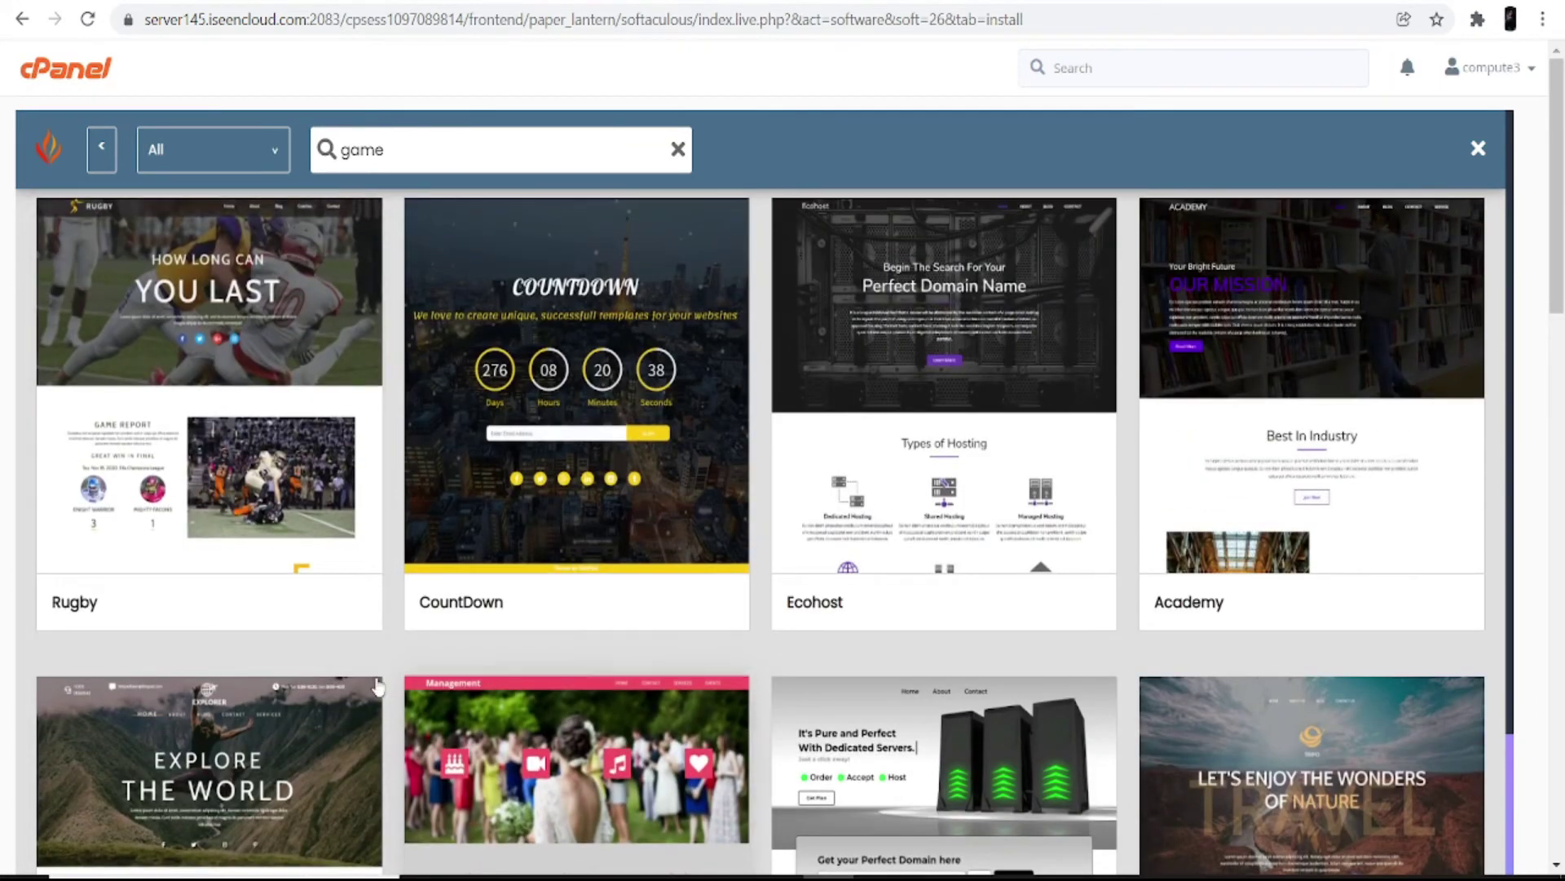
scroll(377, 687, "up", 2)
left_click(294, 668)
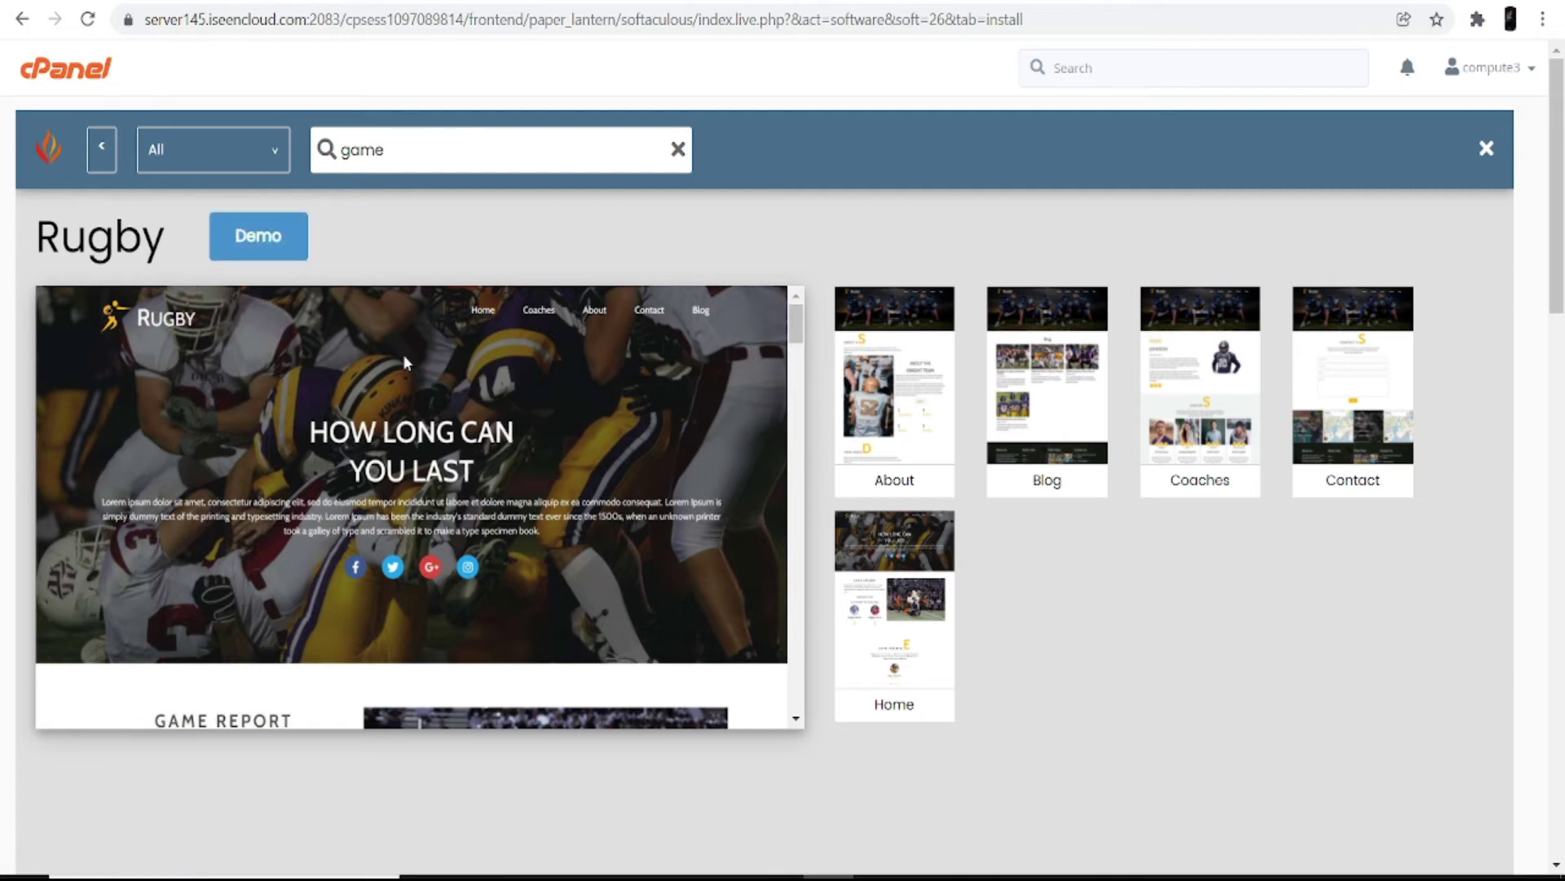
Step: Select Rugby as the theme and install WordPress through to the success page
scroll(1044, 530, "down", 10)
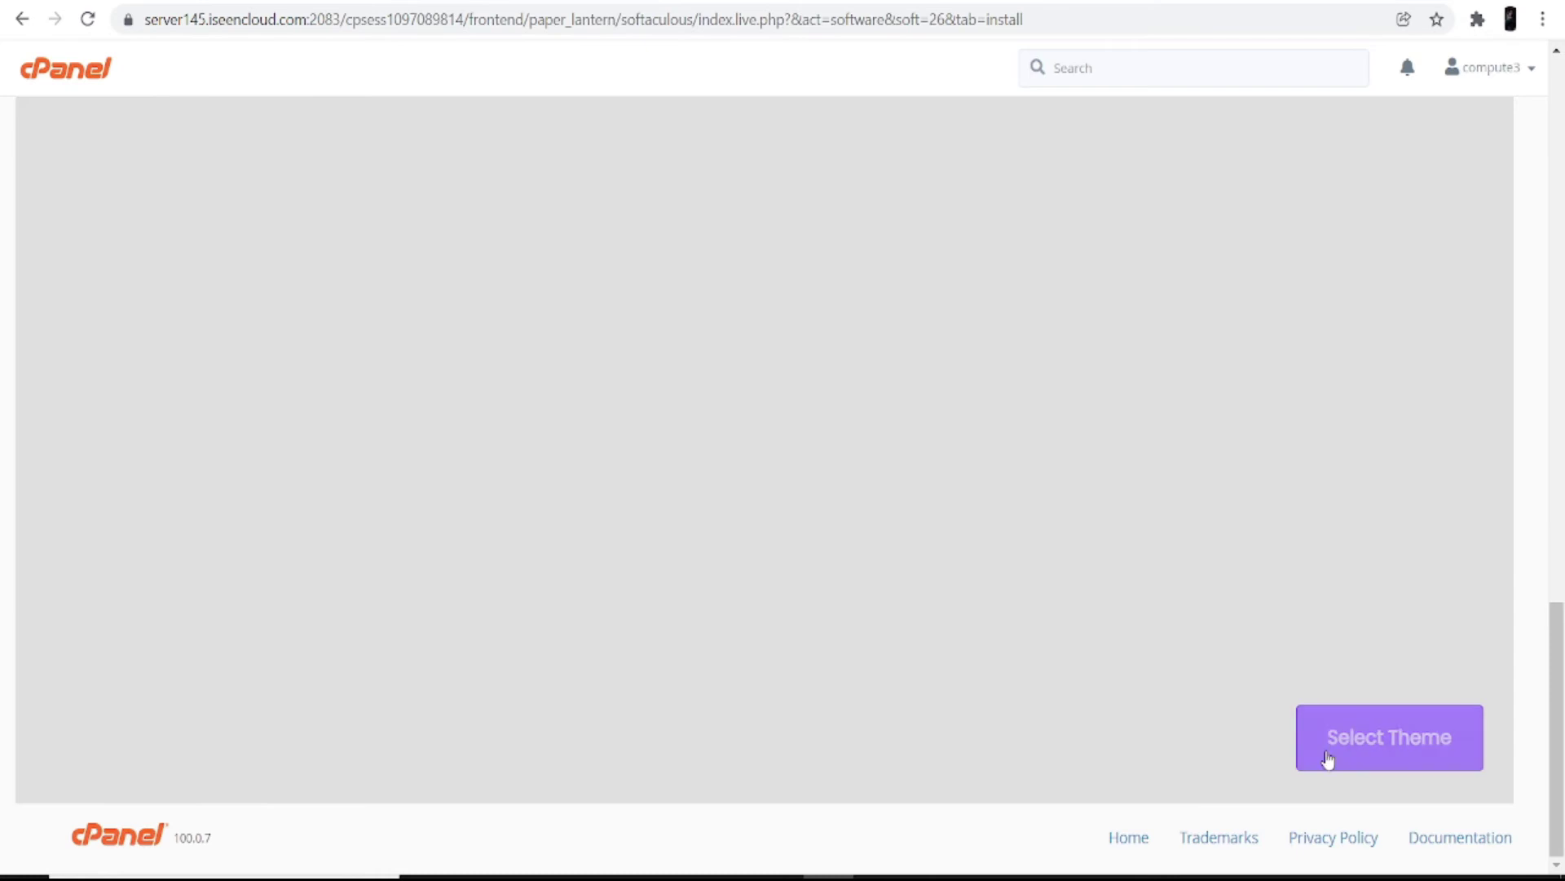
left_click(1338, 751)
left_click(876, 619)
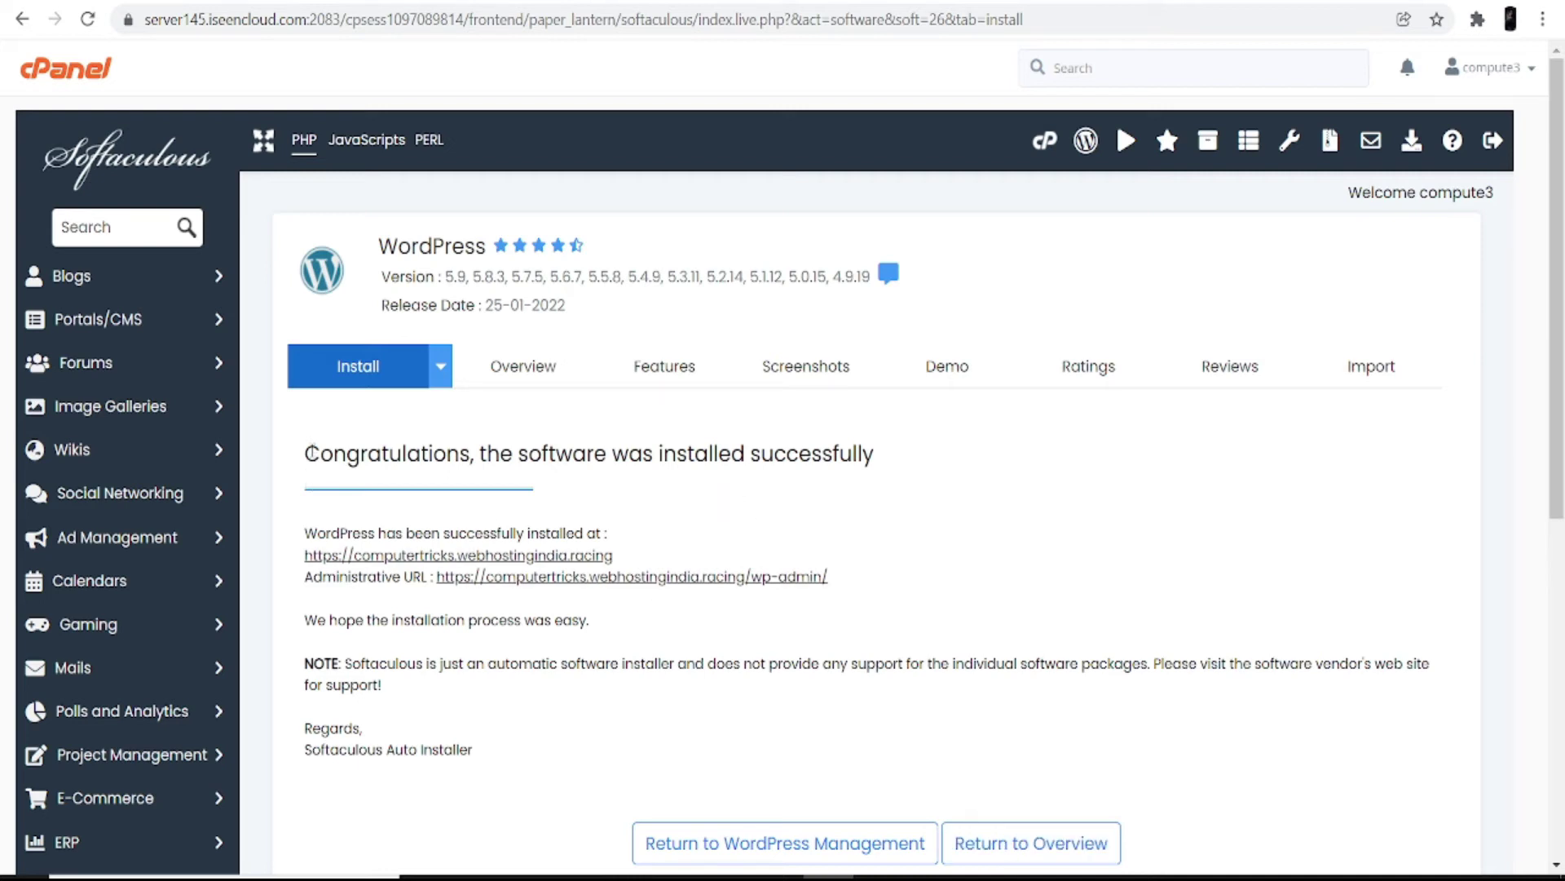
Step: Open the new WordPress site from its URL on the Softaculous Congratulations page
left_click_drag(310, 453, 726, 489)
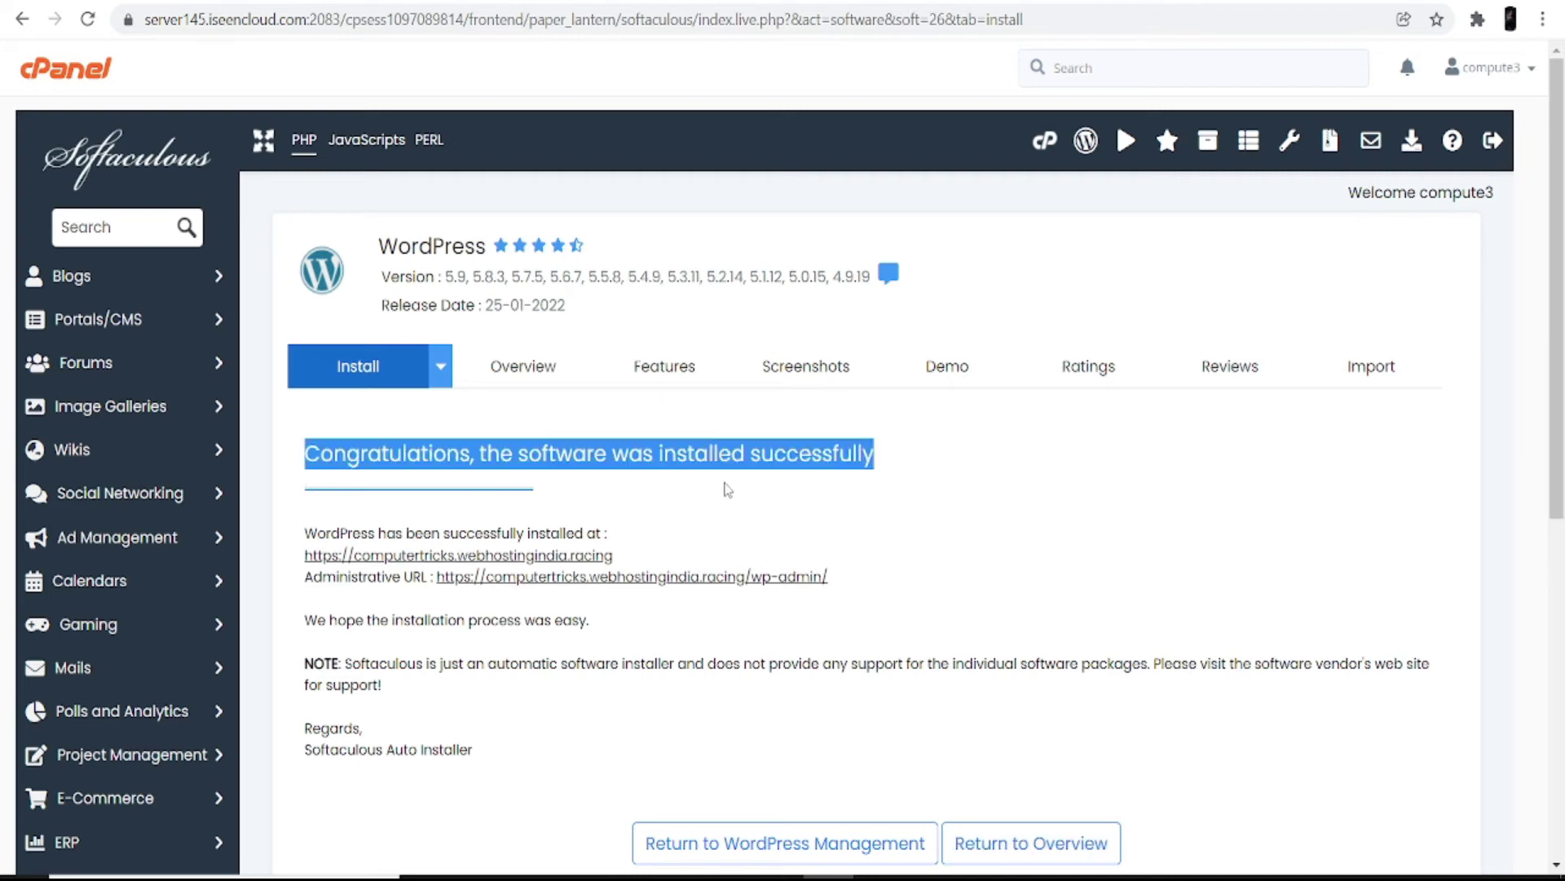
left_click(787, 493)
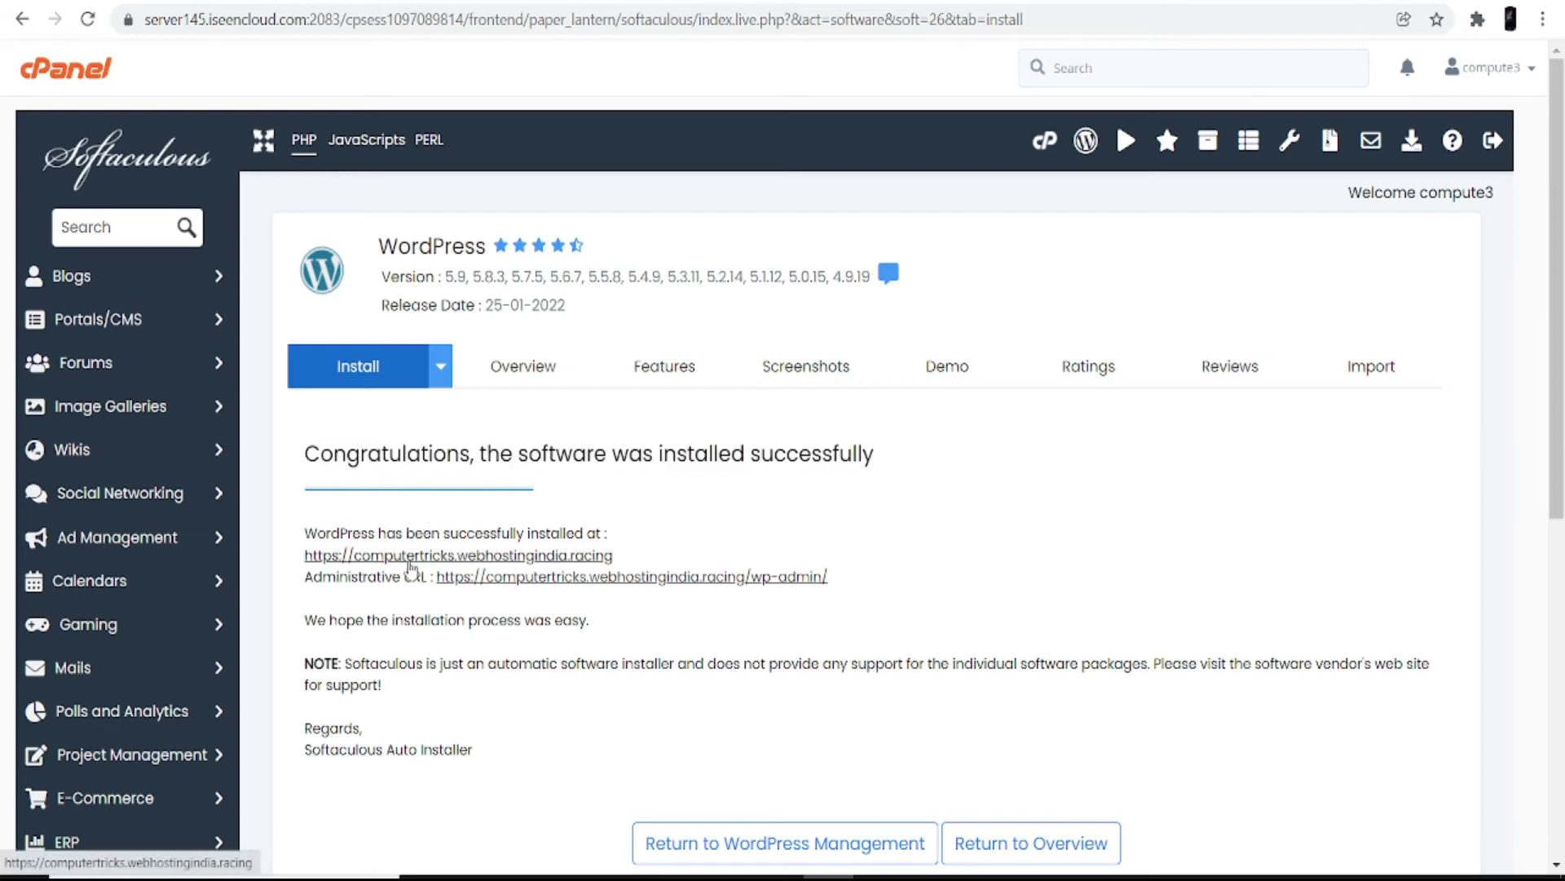
left_click(411, 559)
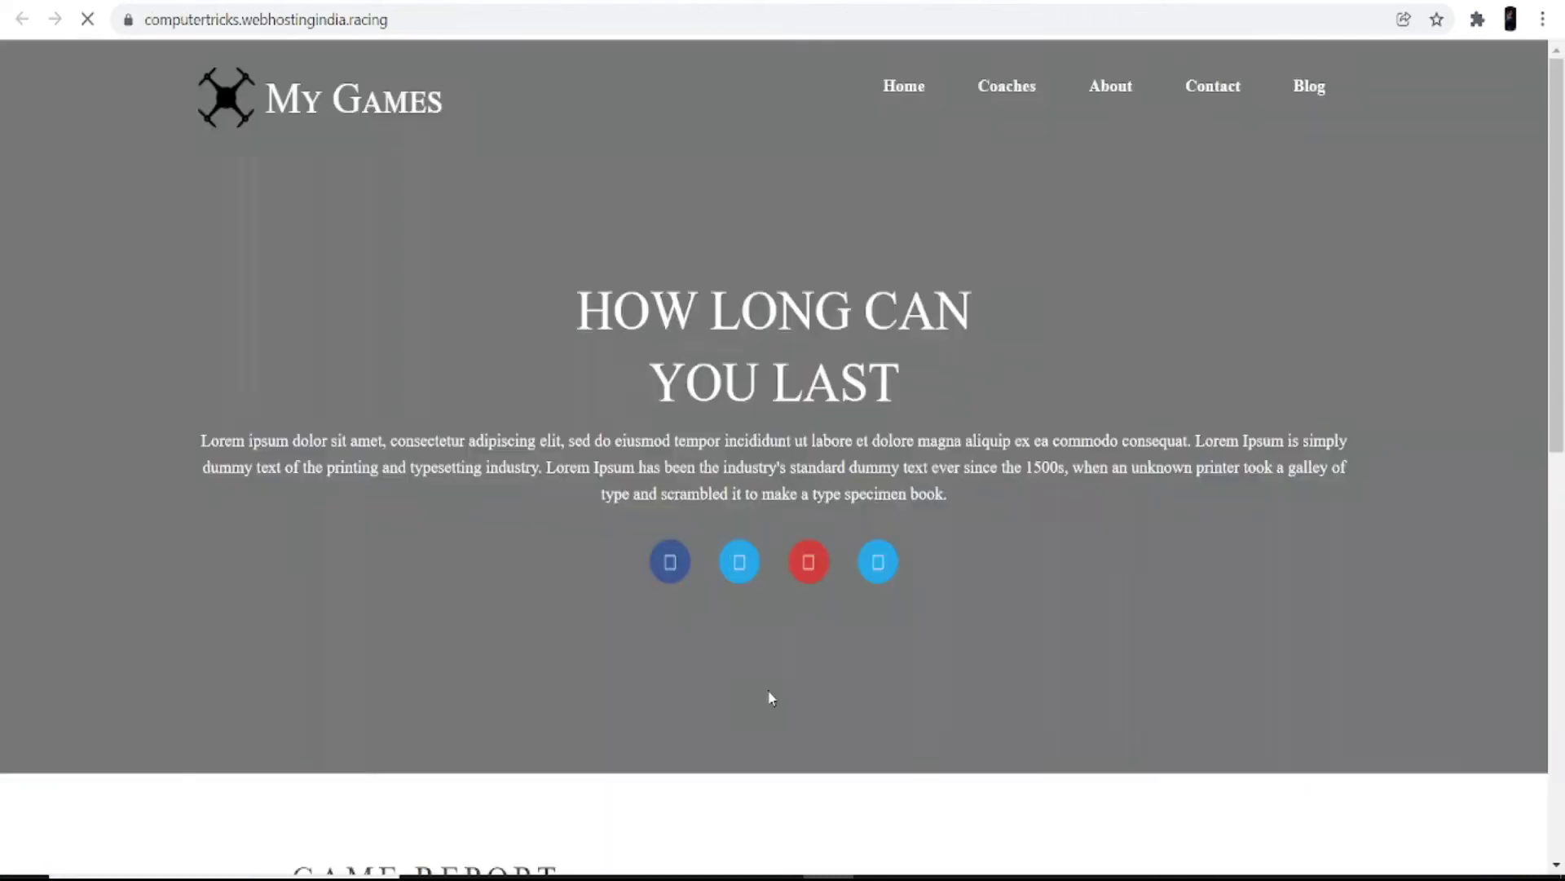
Step: Browse the Rugby-themed My Games homepage, then open the Administrative URL from Softaculous
scroll(787, 639, "down", 5)
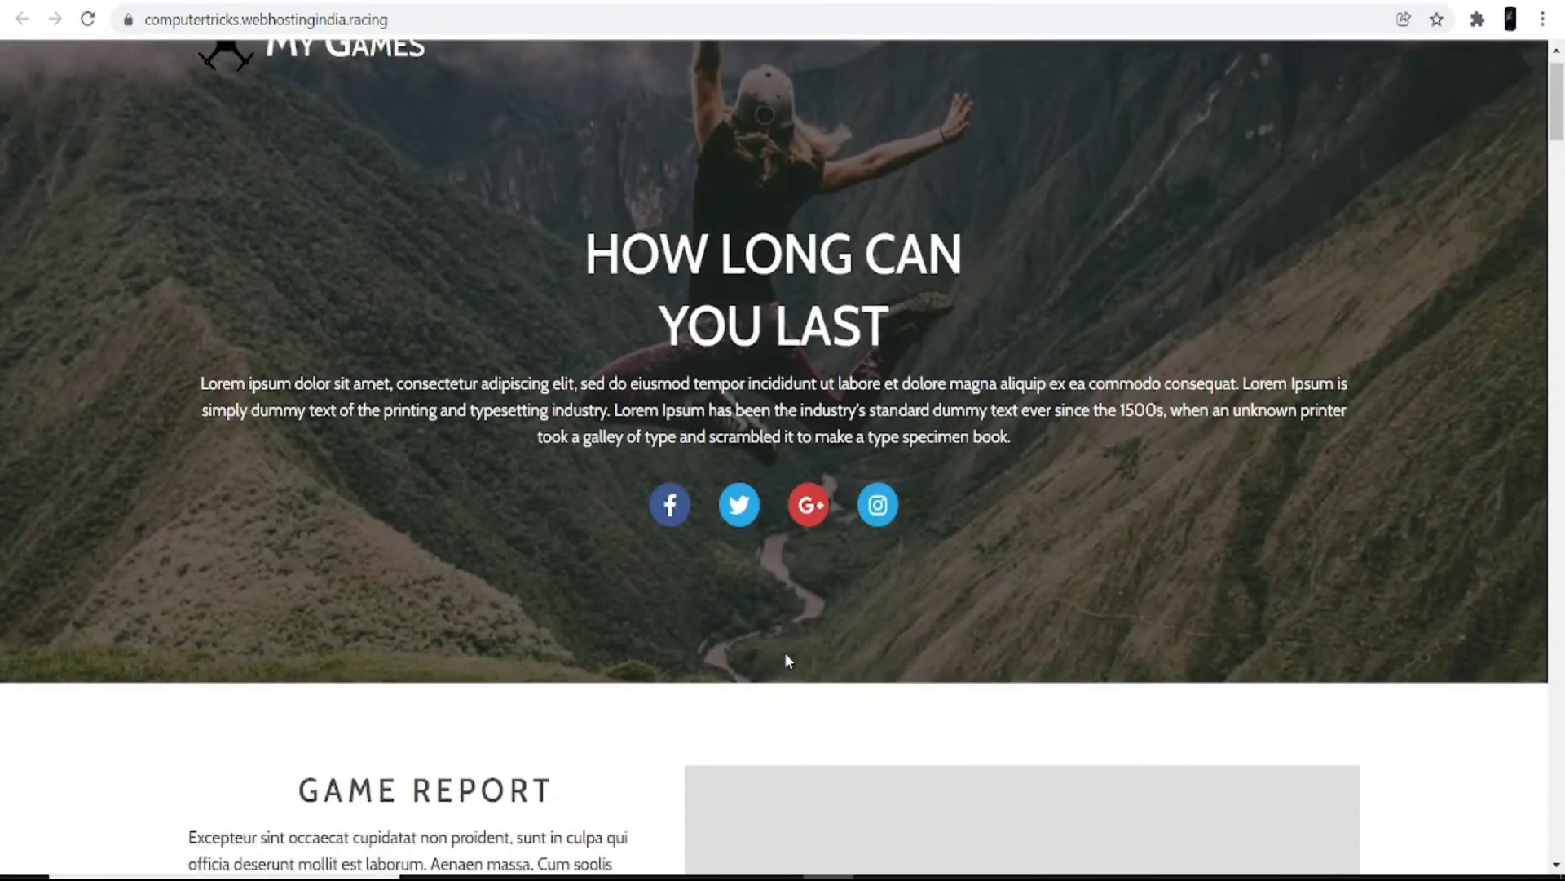
scroll(788, 660, "down", 15)
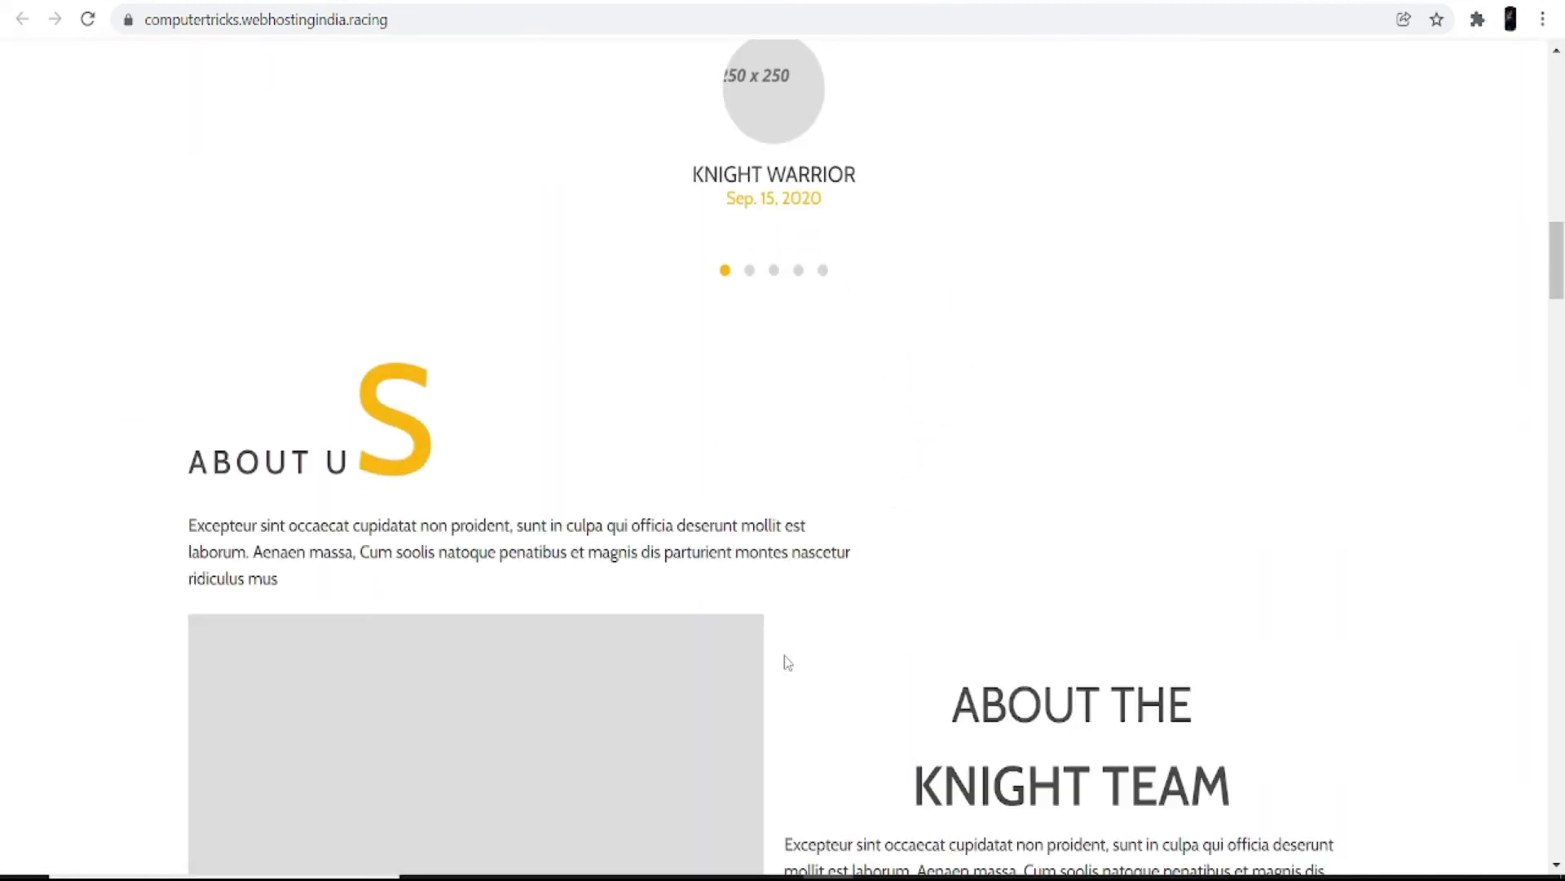
scroll(788, 660, "up", 7)
scroll(785, 656, "up", 15)
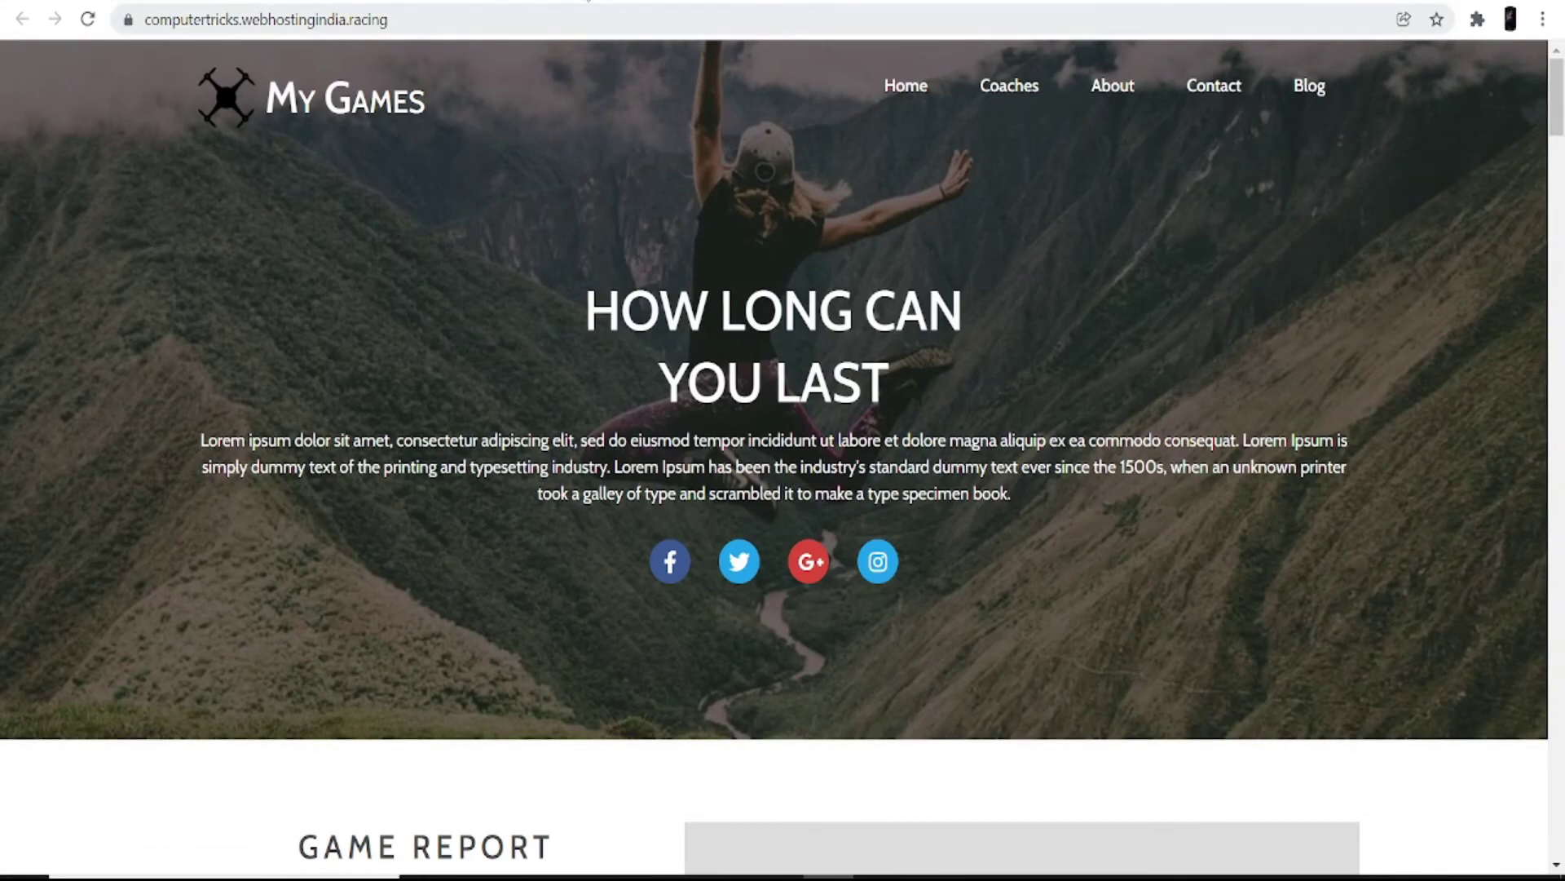
left_click(584, 3)
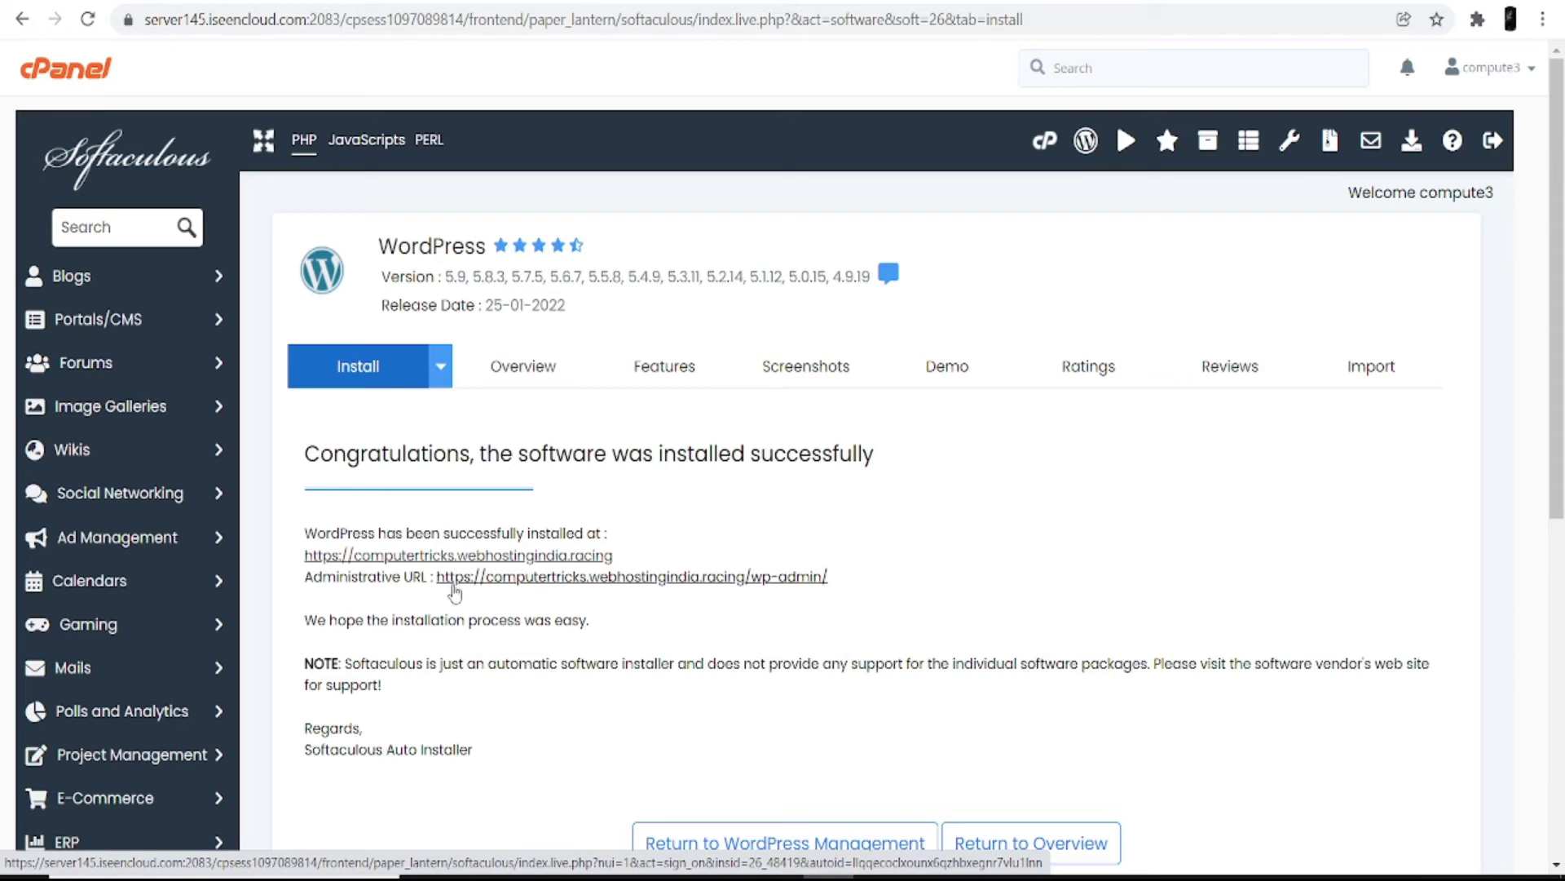
left_click(452, 580)
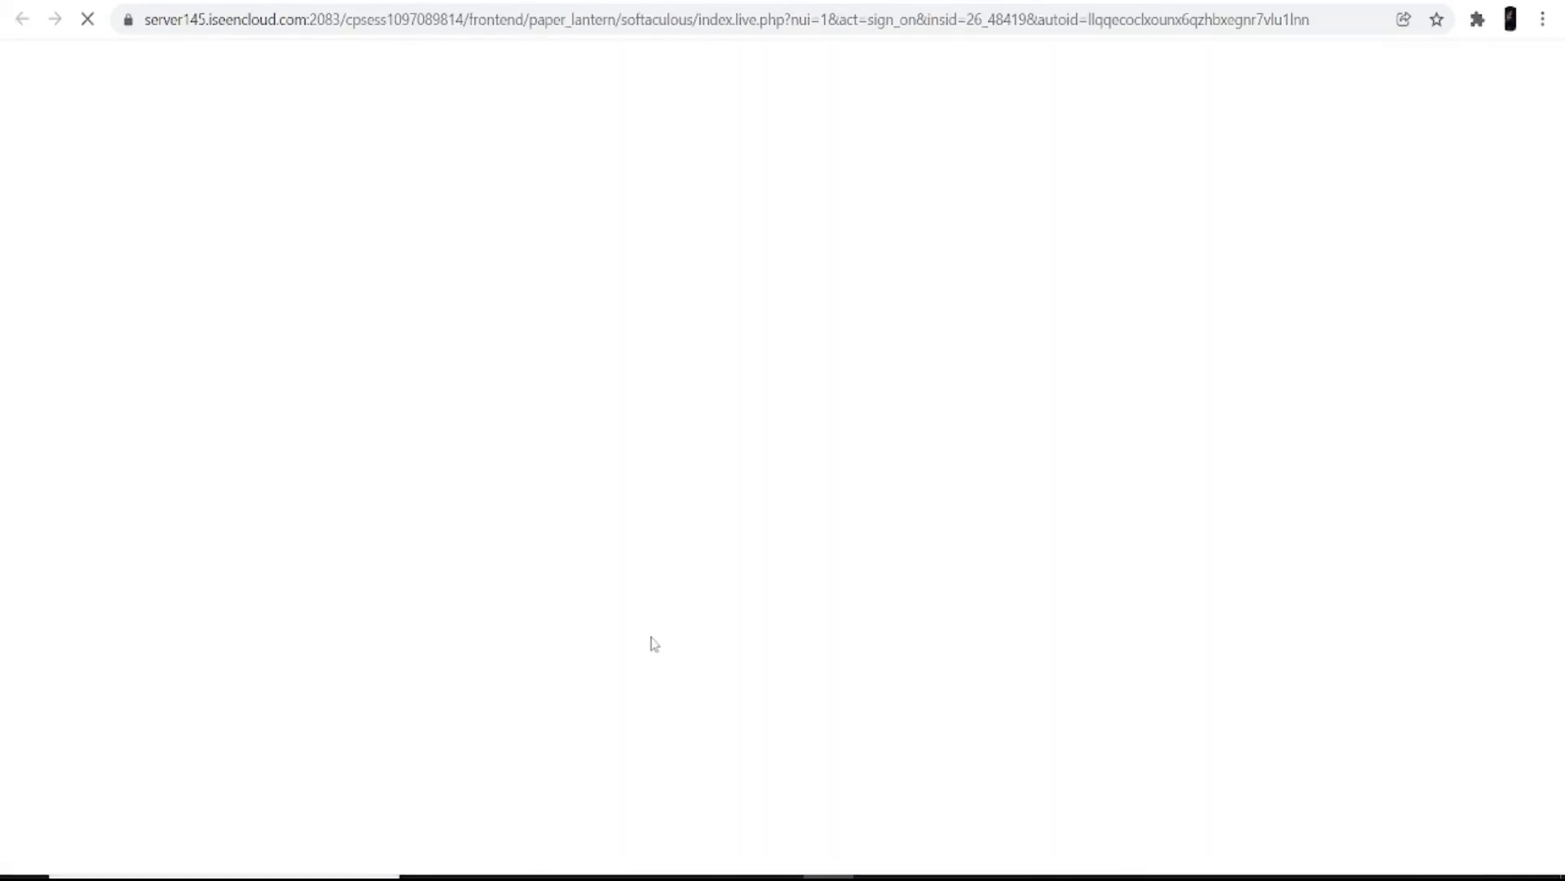
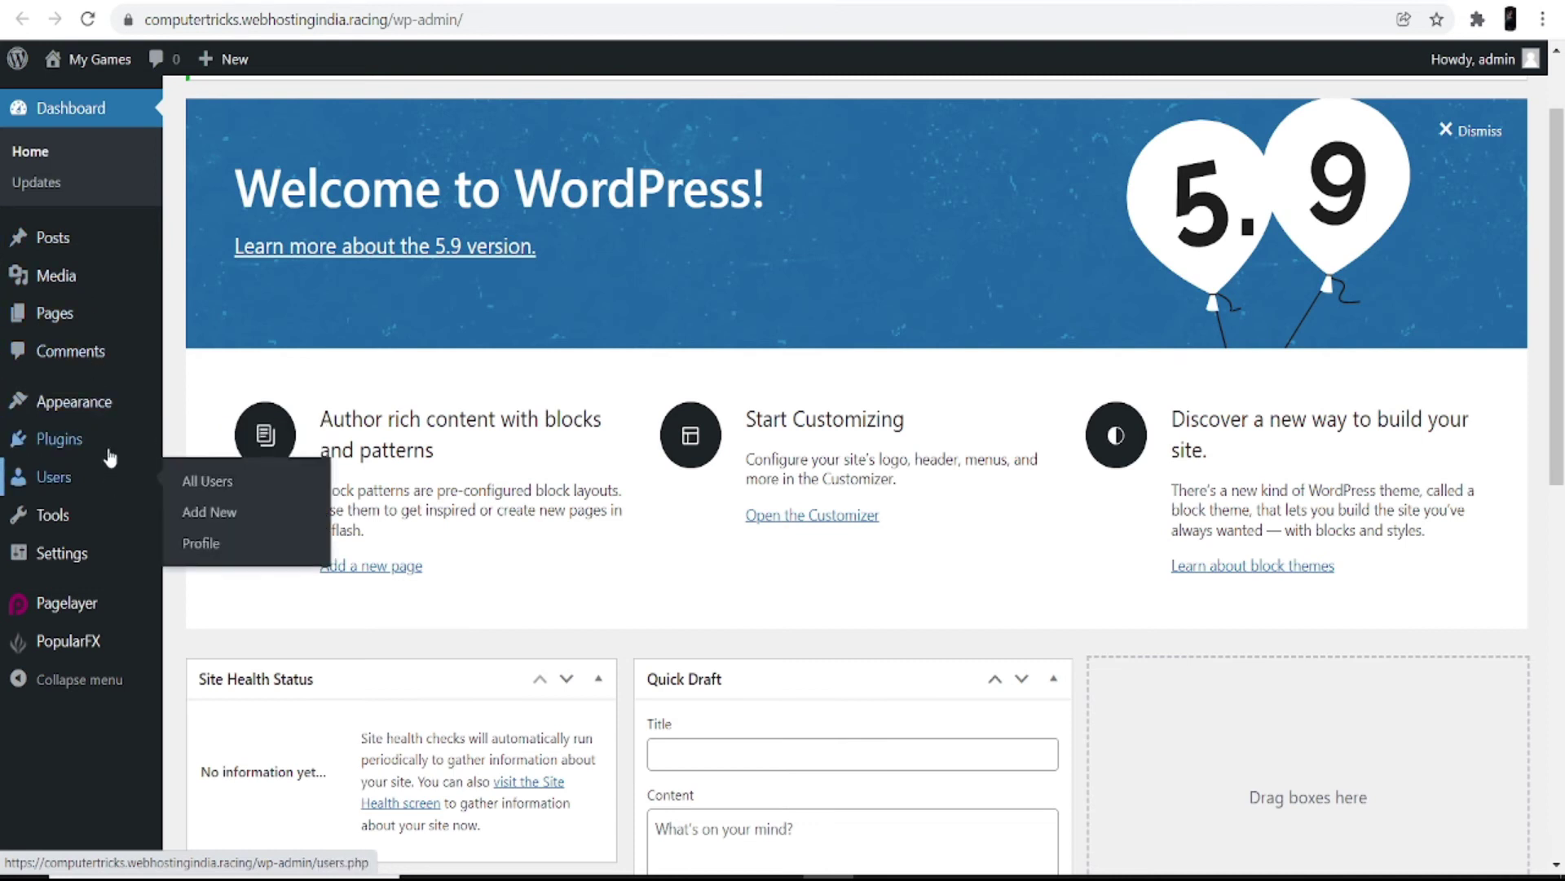
Step: Look over the Posts, Media, Pages, Appearance, Plugins, Users and Tools admin menus
mouse_move(104, 245)
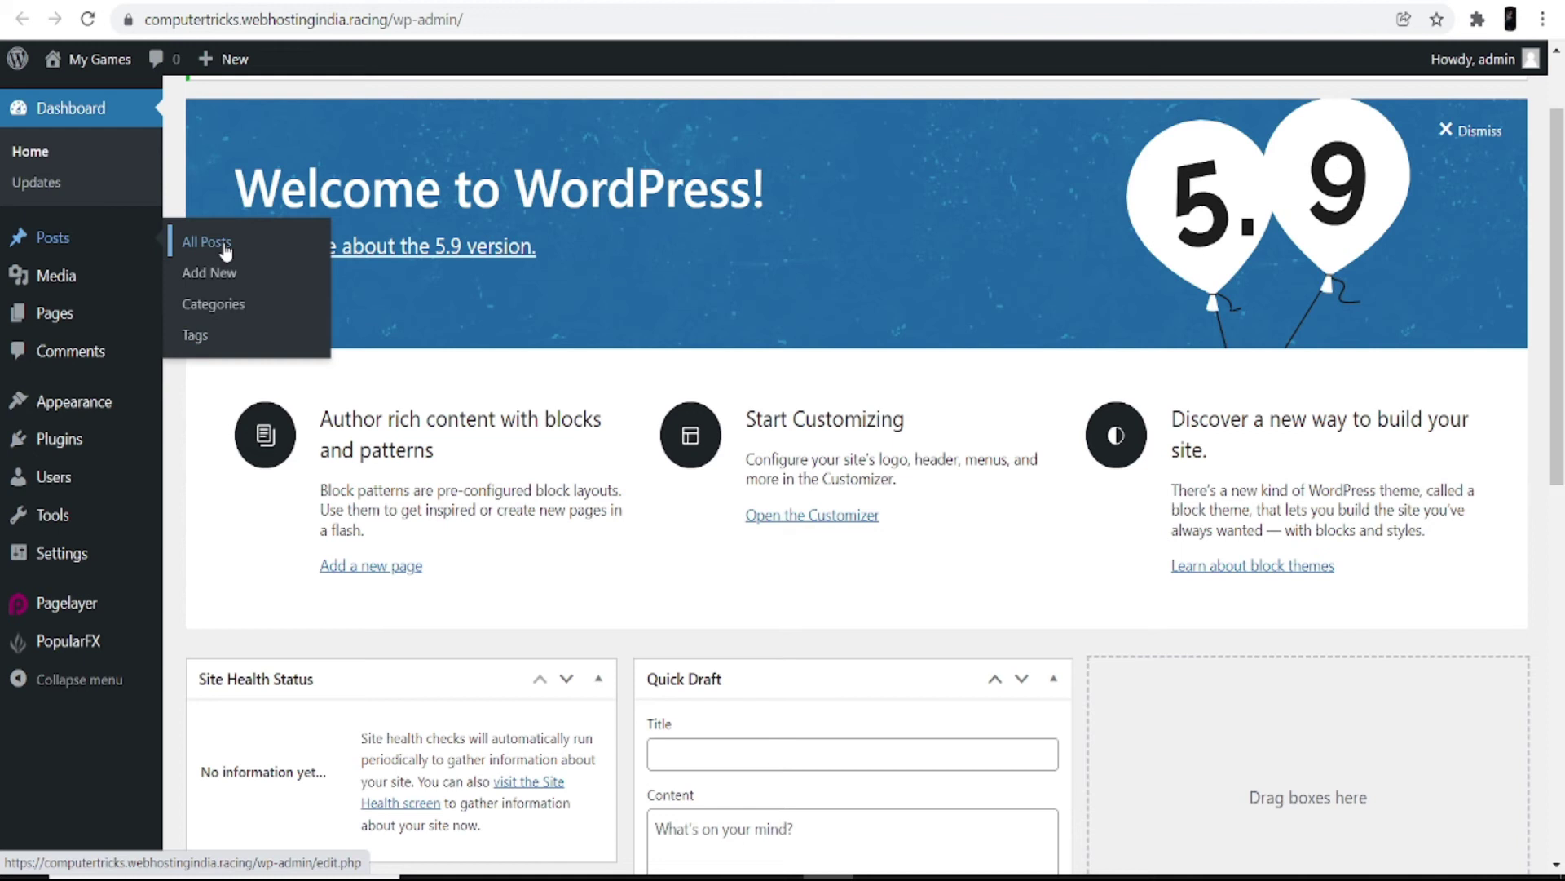
mouse_move(122, 283)
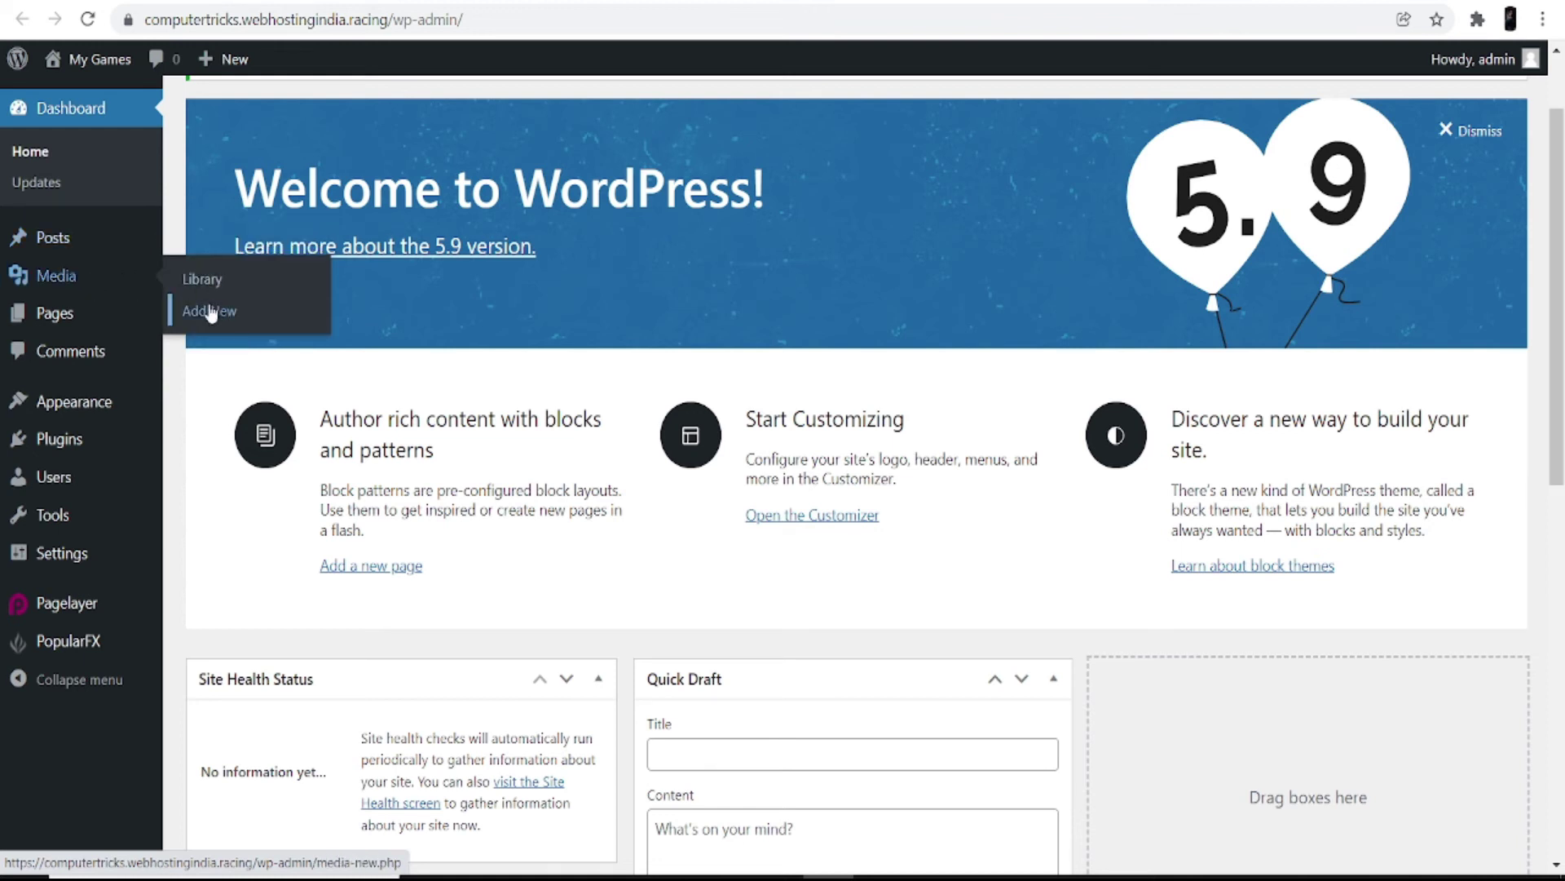
mouse_move(100, 326)
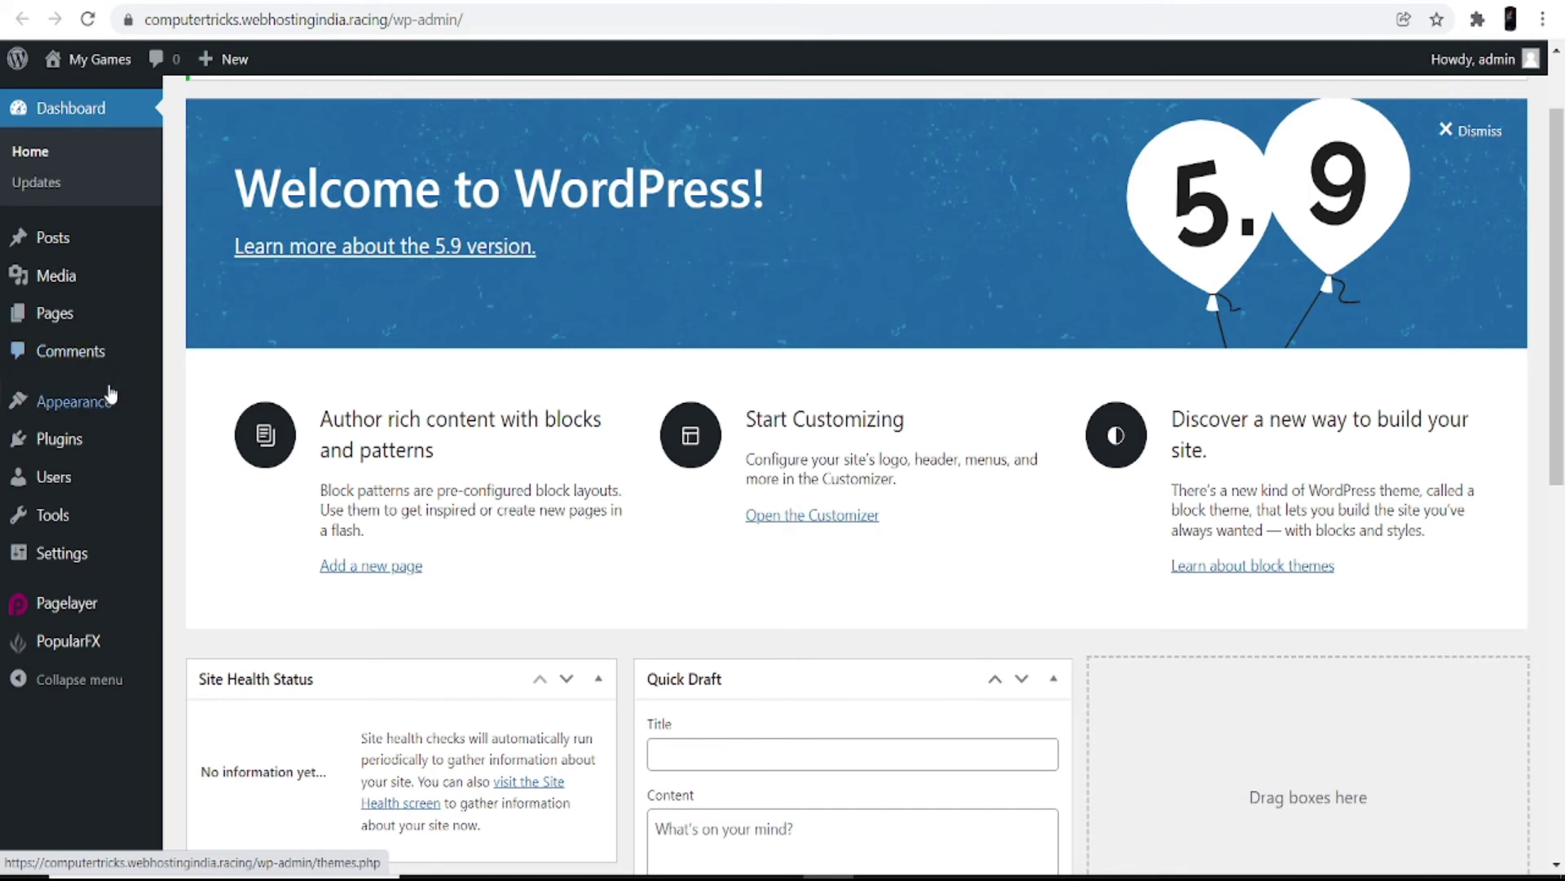
mouse_move(106, 405)
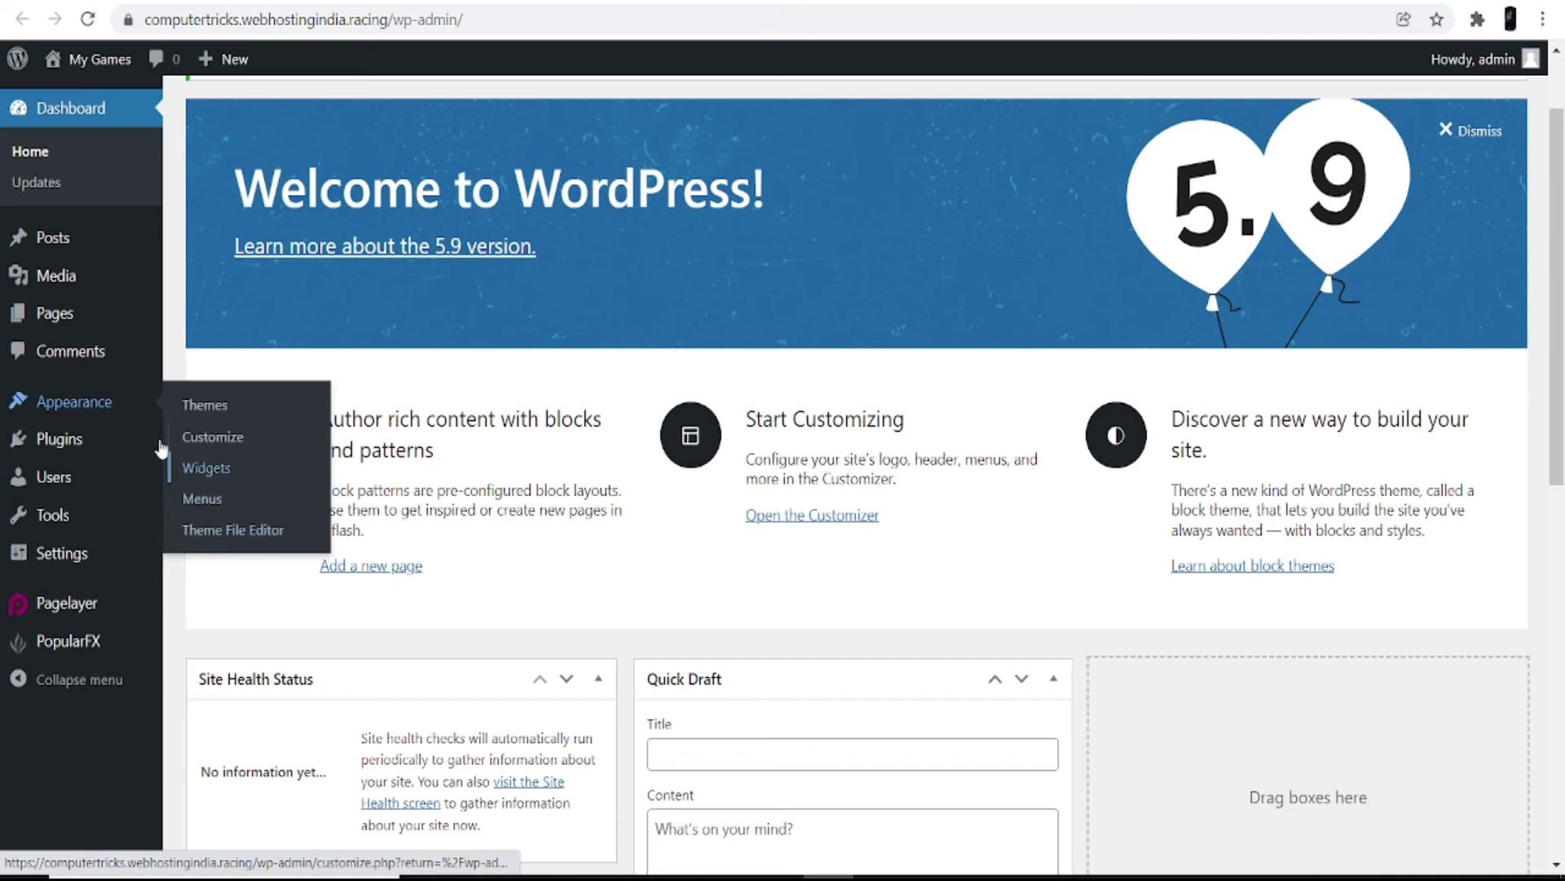
mouse_move(105, 448)
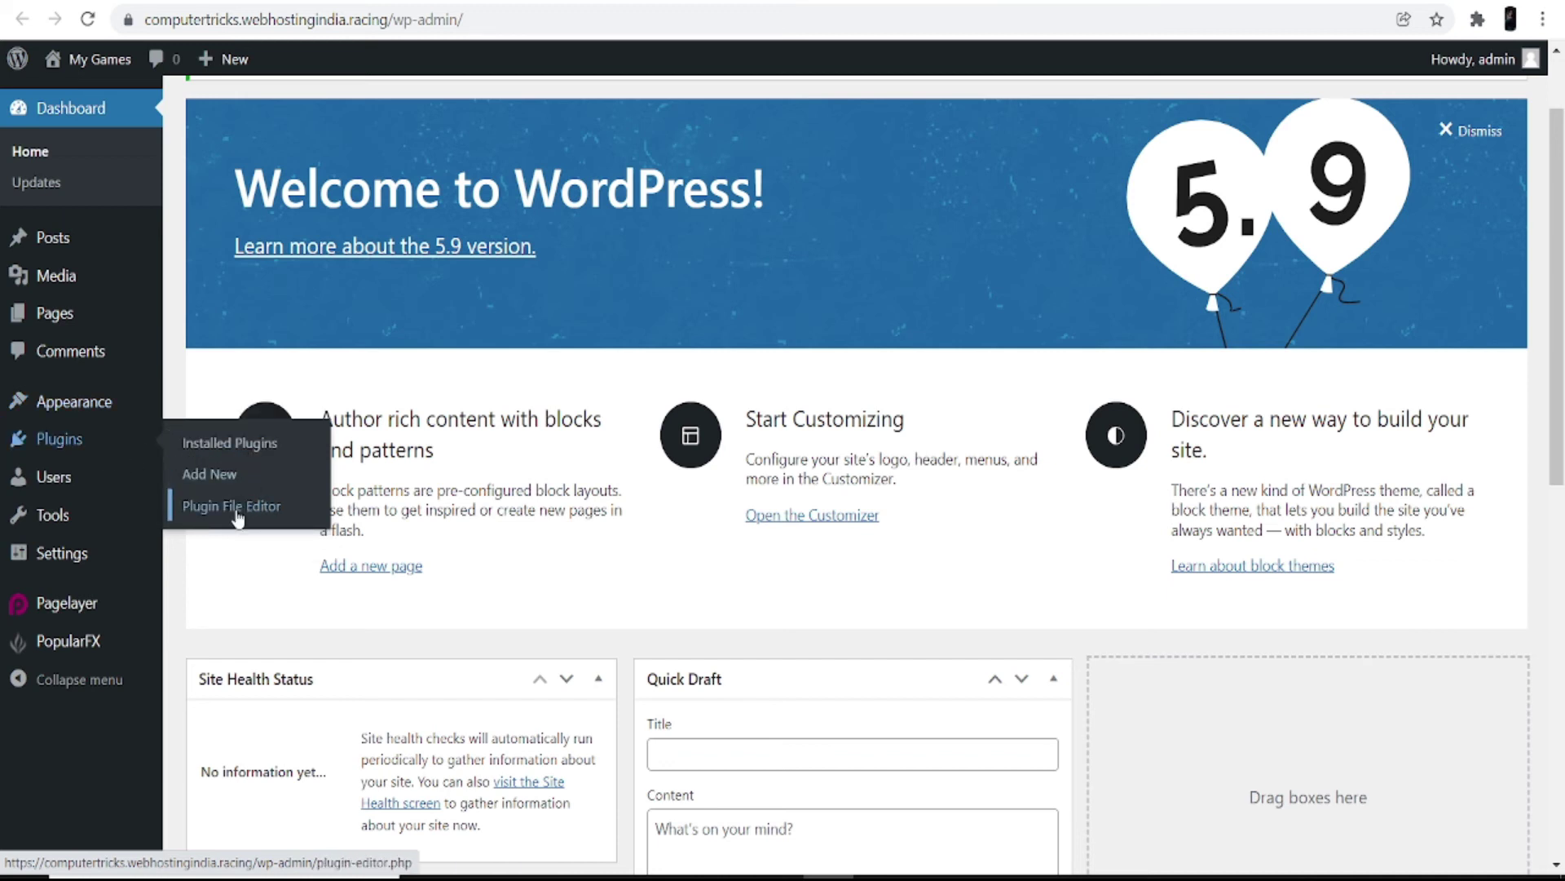
mouse_move(98, 483)
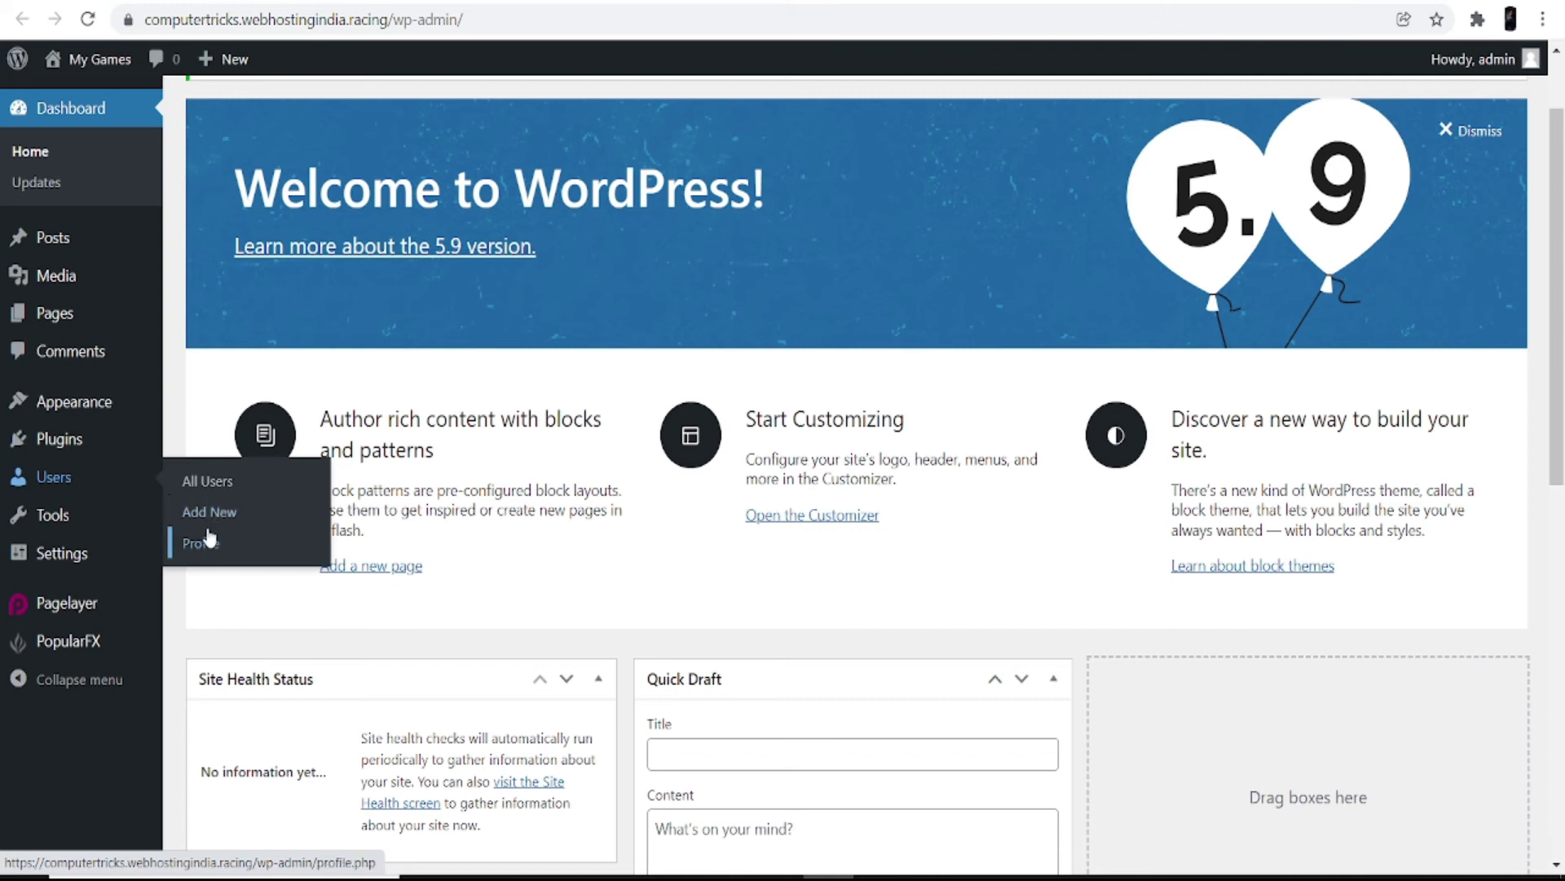
mouse_move(93, 531)
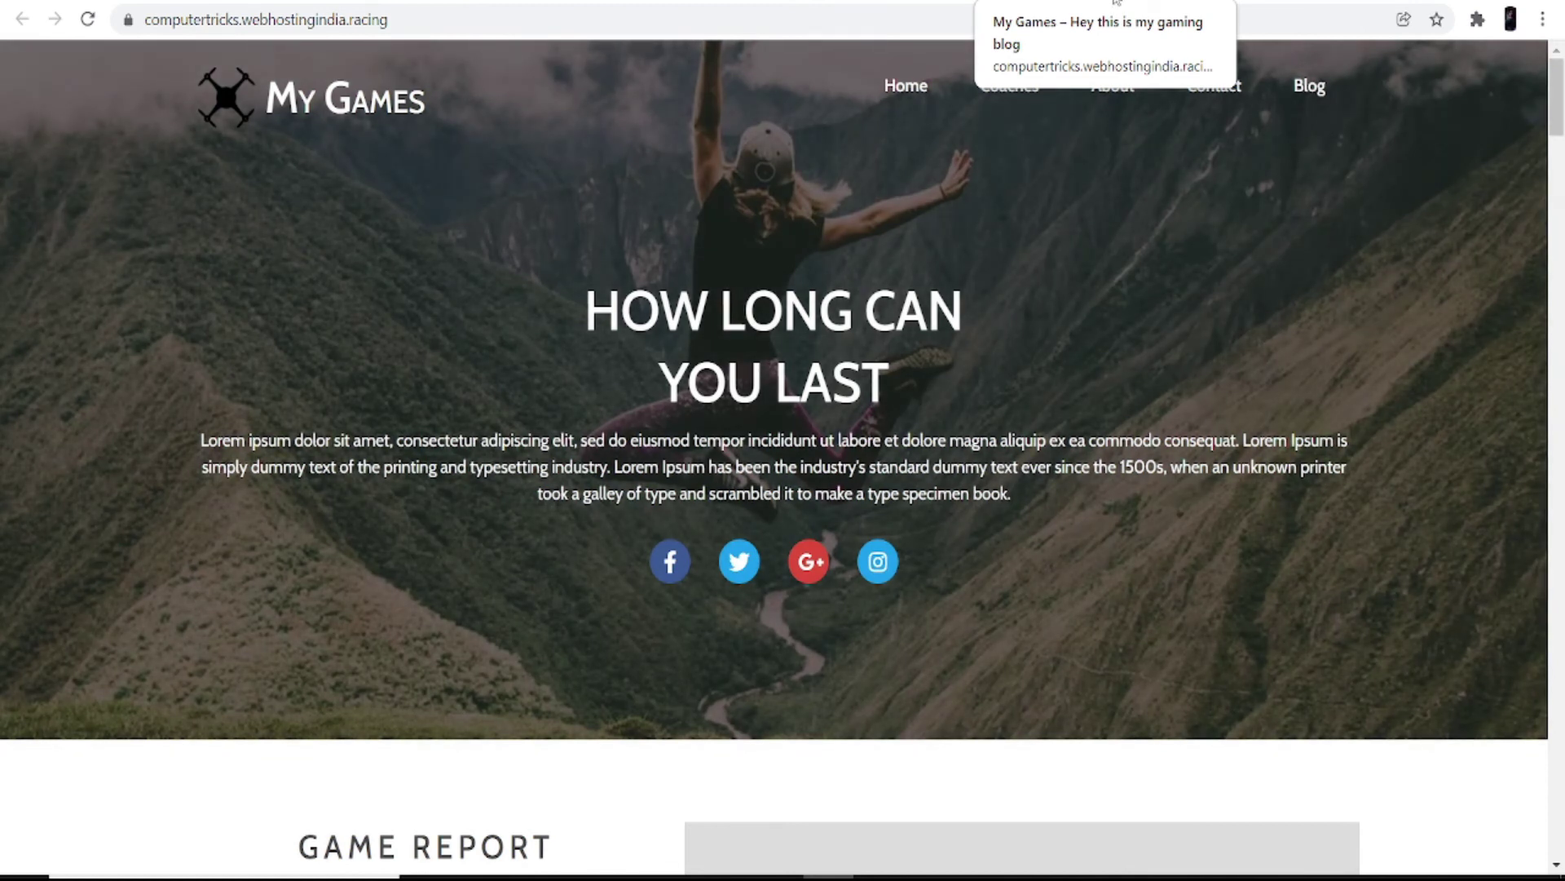
Step: Scroll the home page past Game Schedule, the stats block and Team Squad
scroll(774, 246, "down", 10)
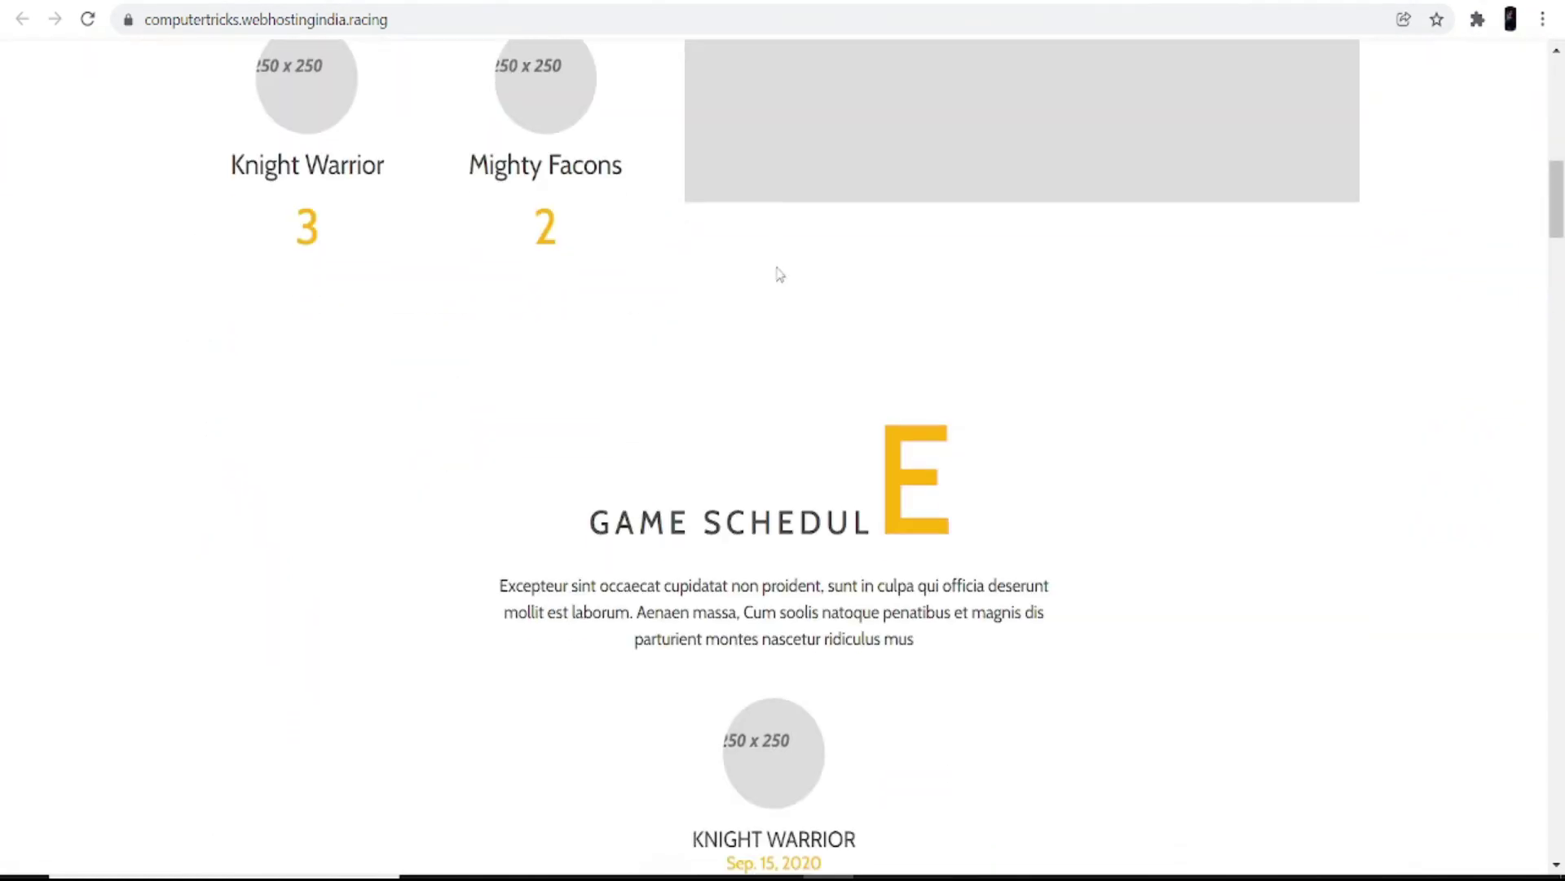
scroll(779, 275, "down", 15)
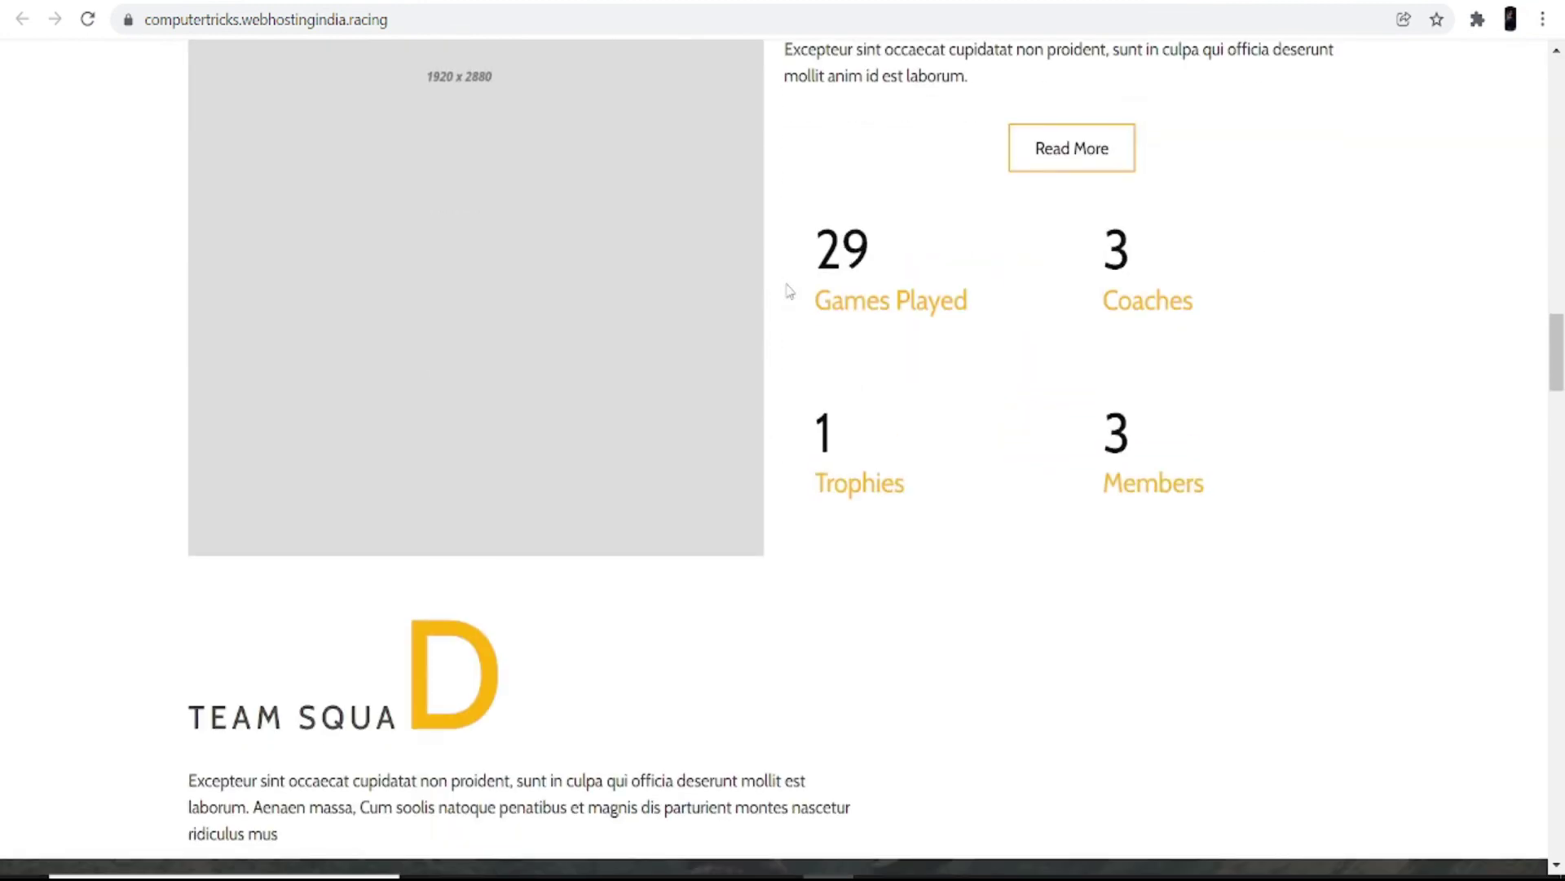
scroll(789, 291, "down", 6)
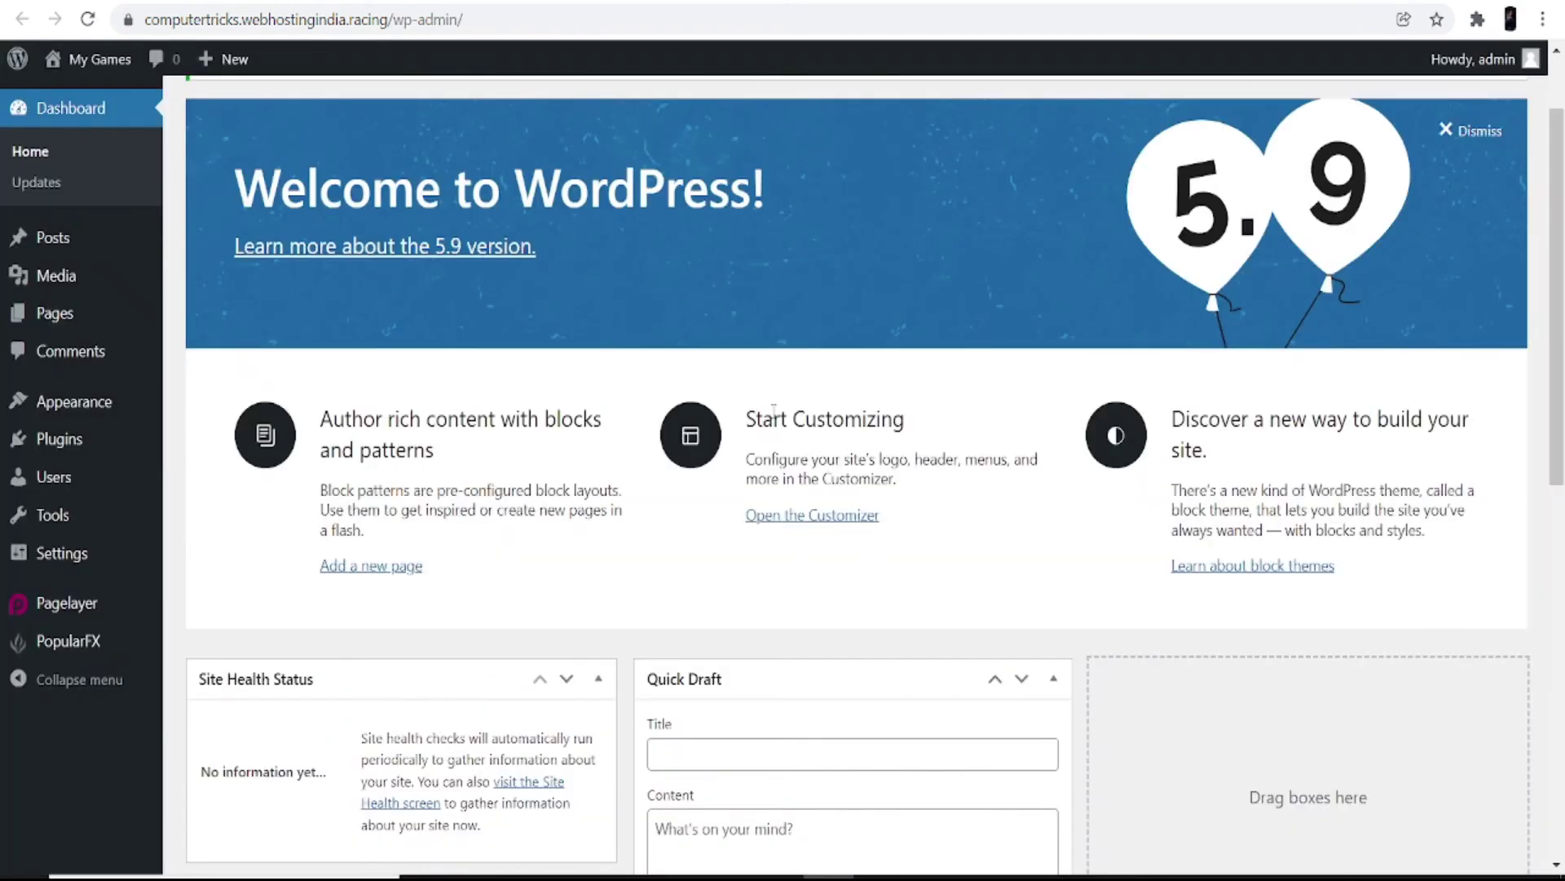
Step: In the Customizer's templates list, check the Header and Blog Template, then load Home in Pagelayer
left_click(830, 522)
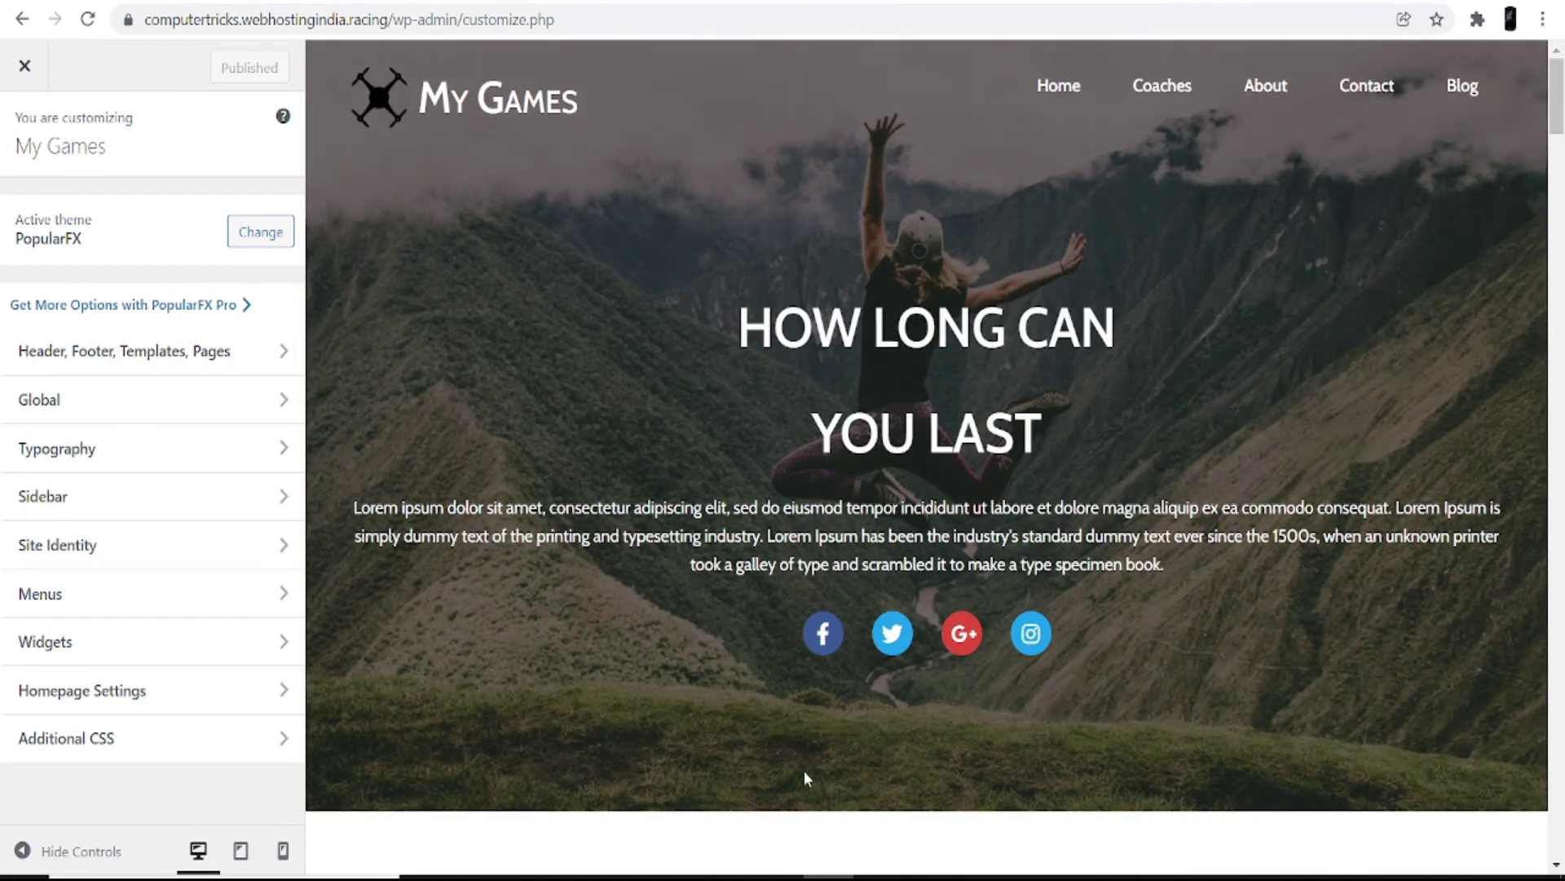
left_click(124, 351)
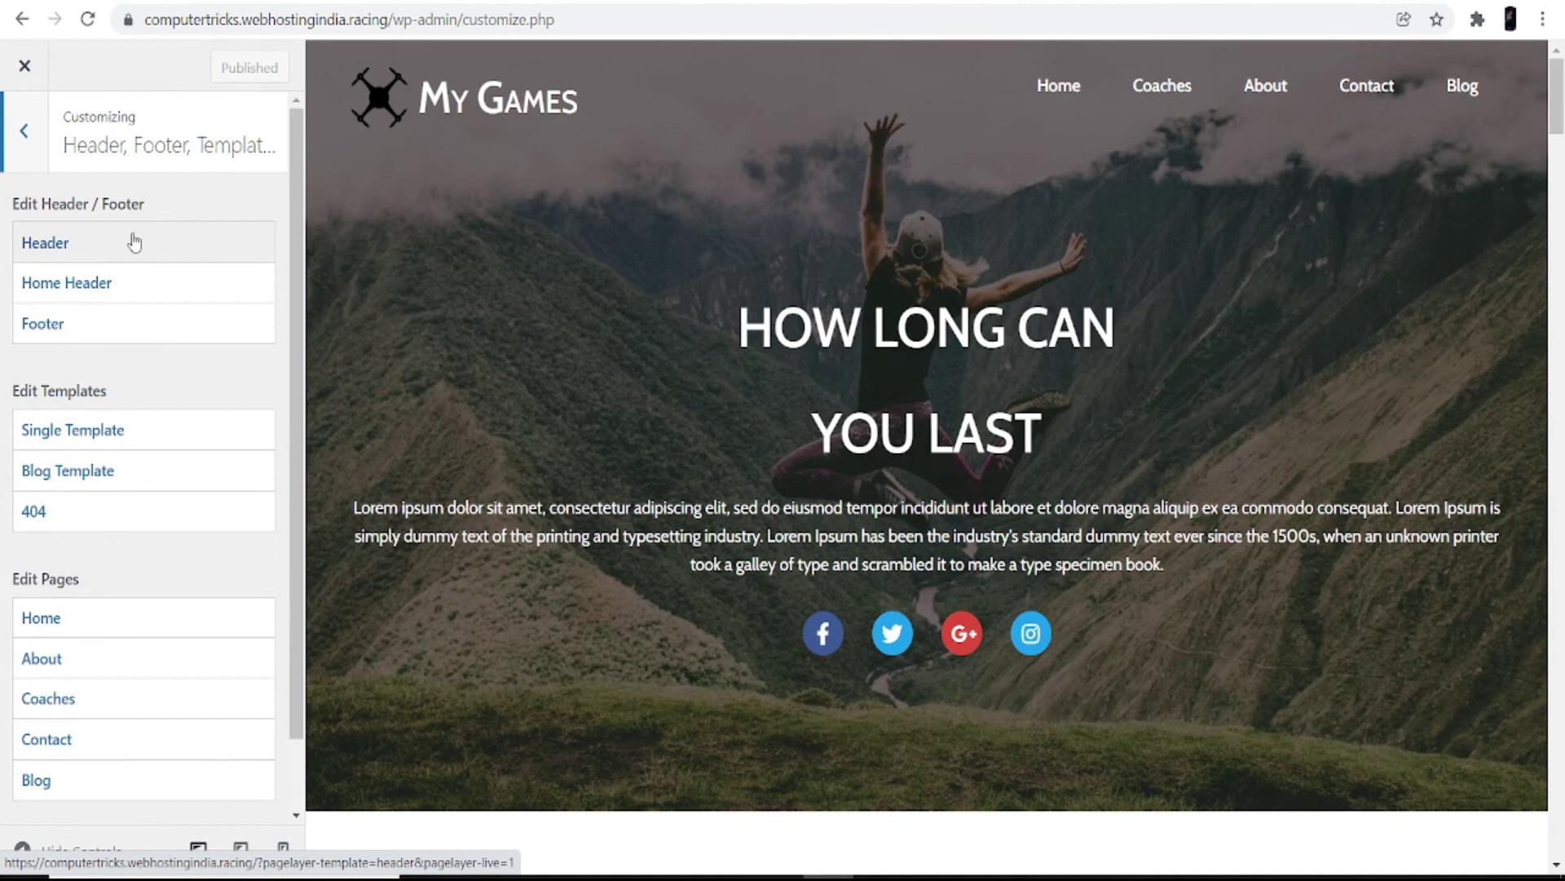
left_click(133, 238)
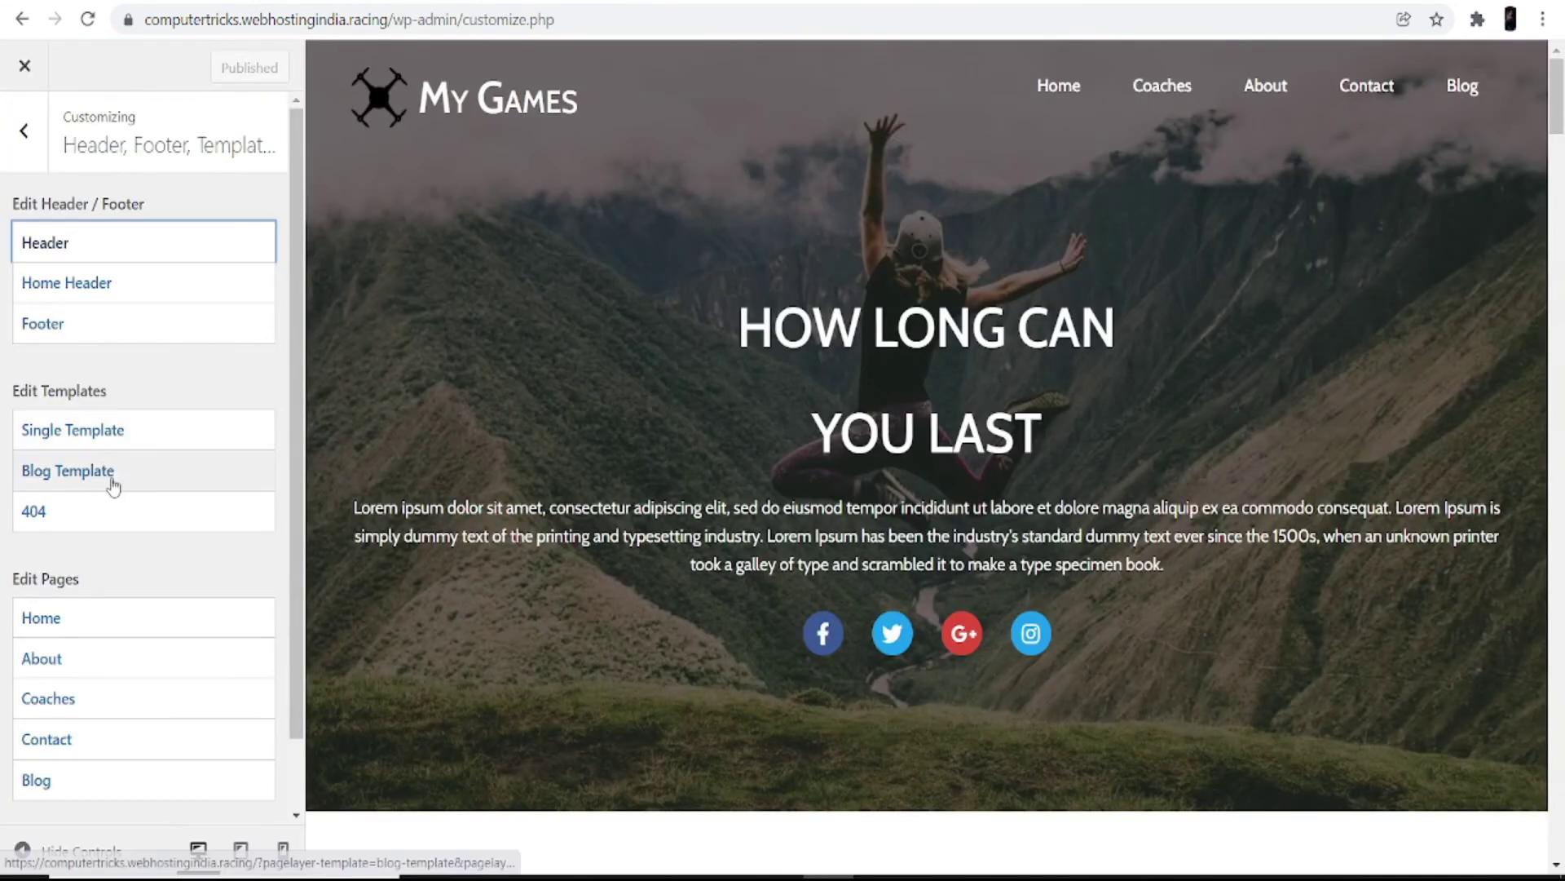
left_click(119, 464)
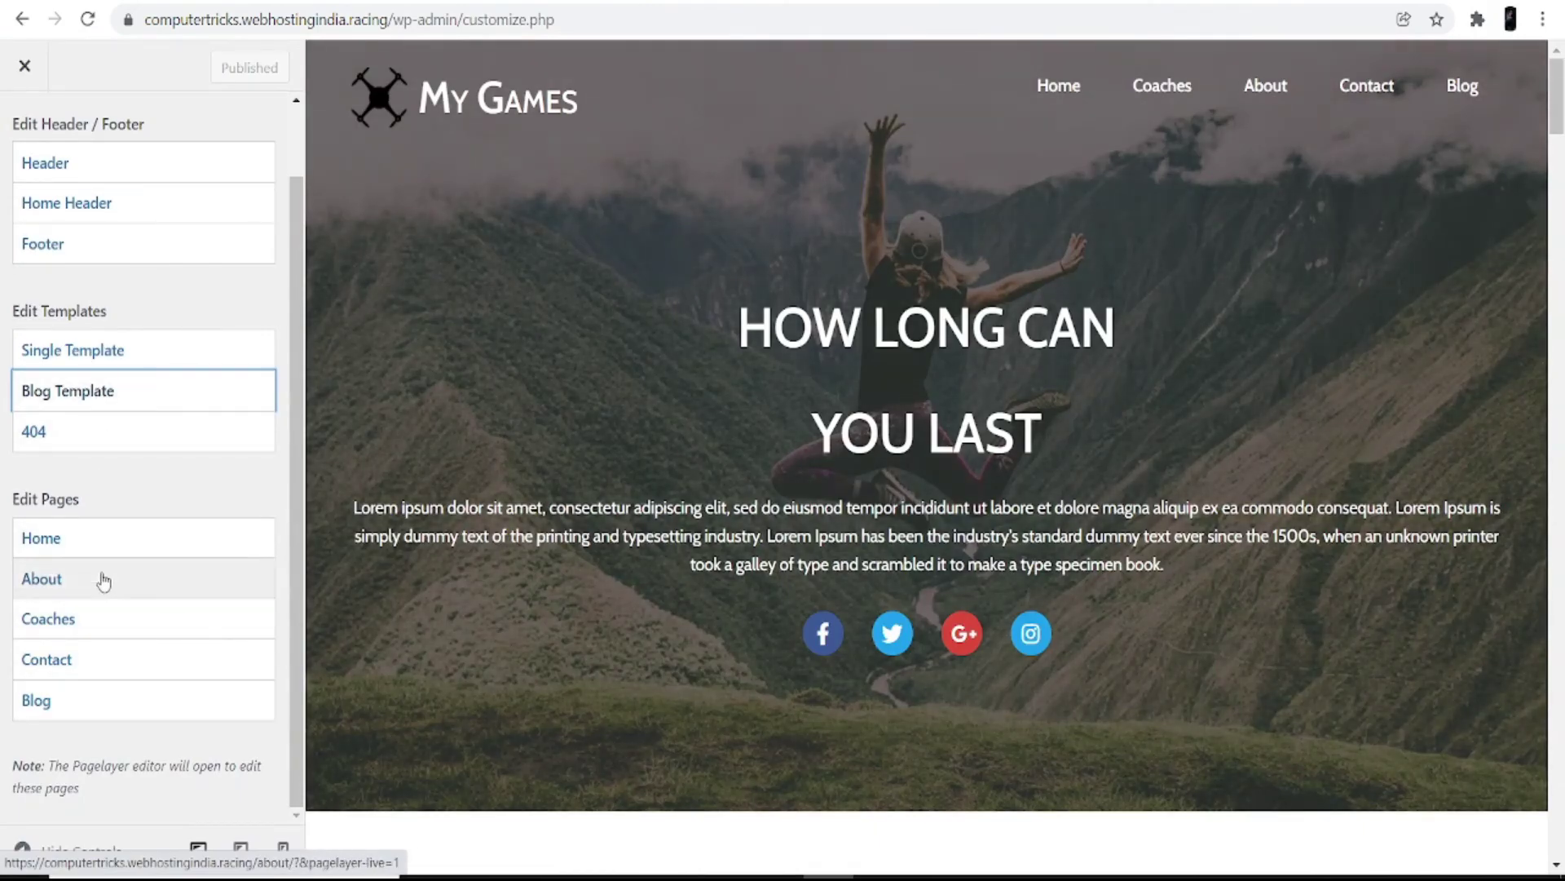
left_click(101, 535)
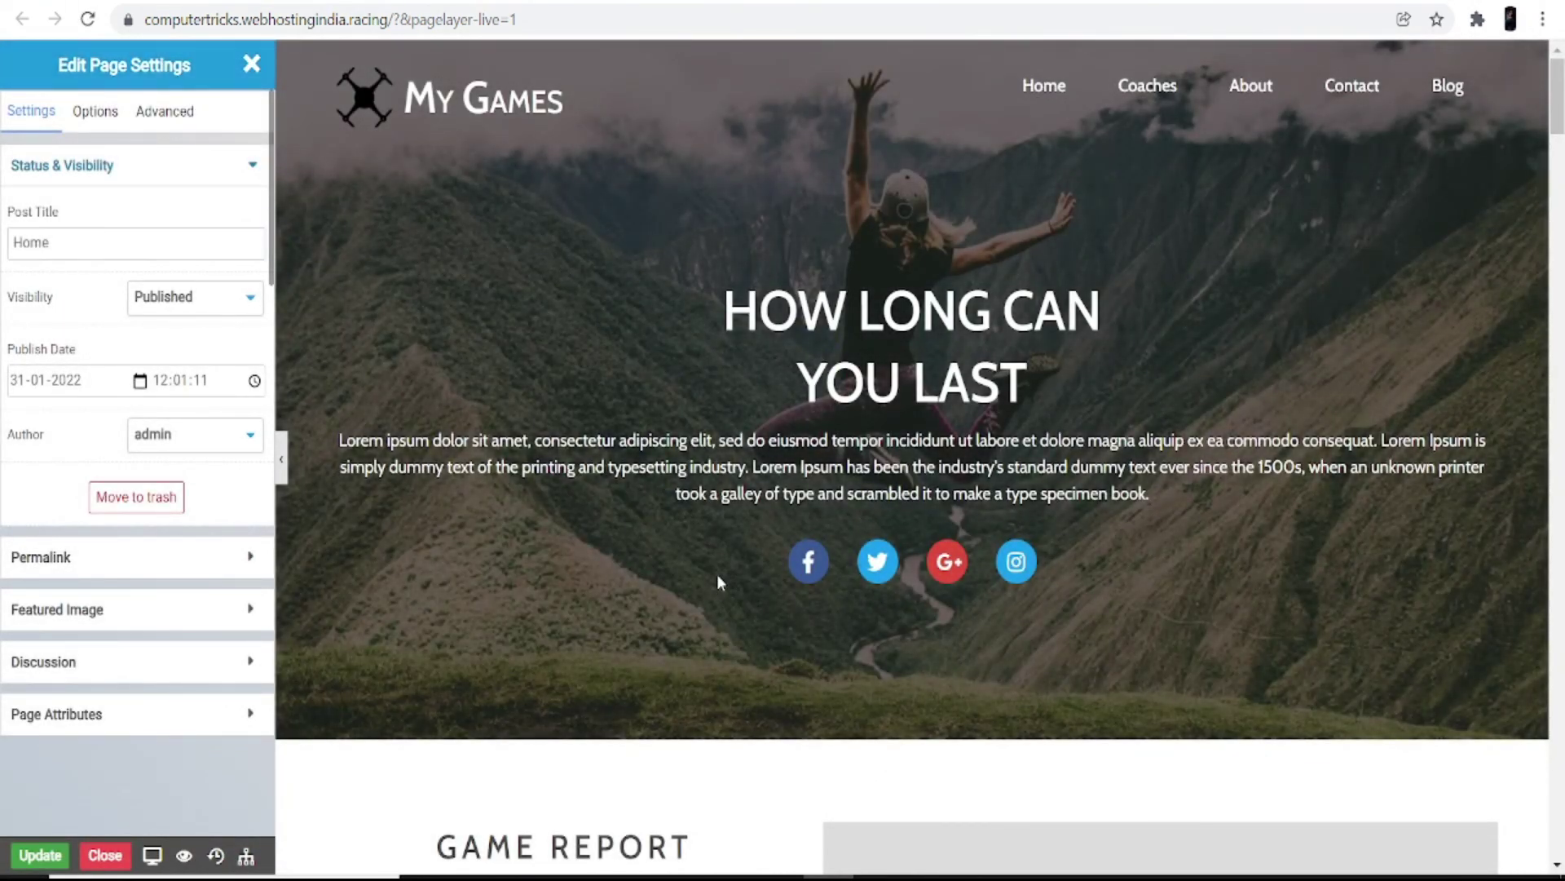
Step: Review the Home page's Game Schedule, stats and Team Squad sections in the editor
scroll(716, 574, "down", 12)
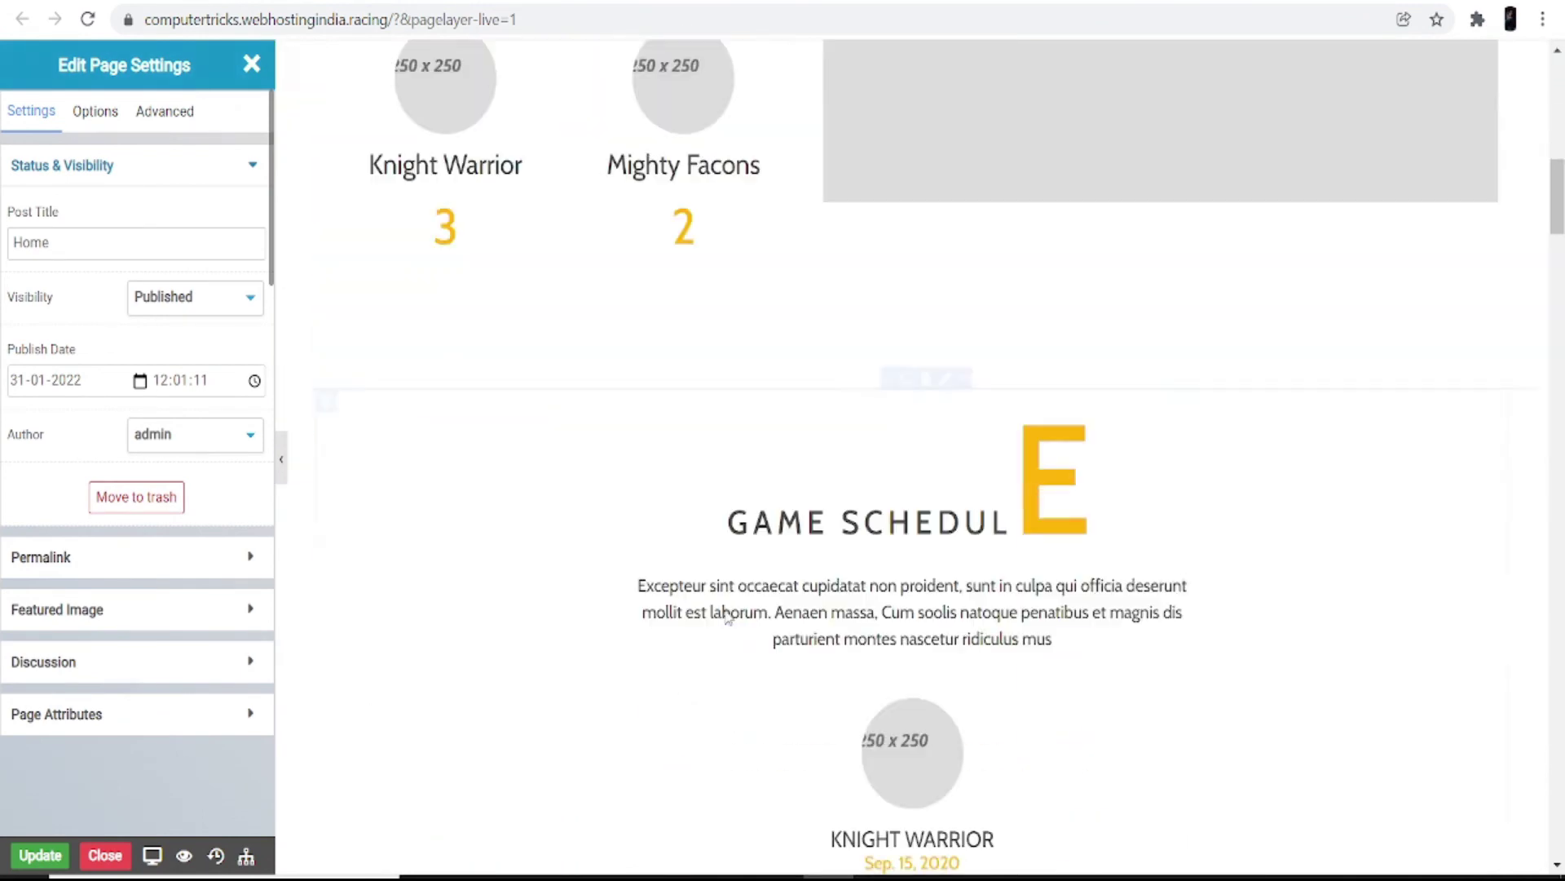
scroll(728, 618, "down", 20)
scroll(706, 701, "down", 5)
scroll(693, 693, "up", 20)
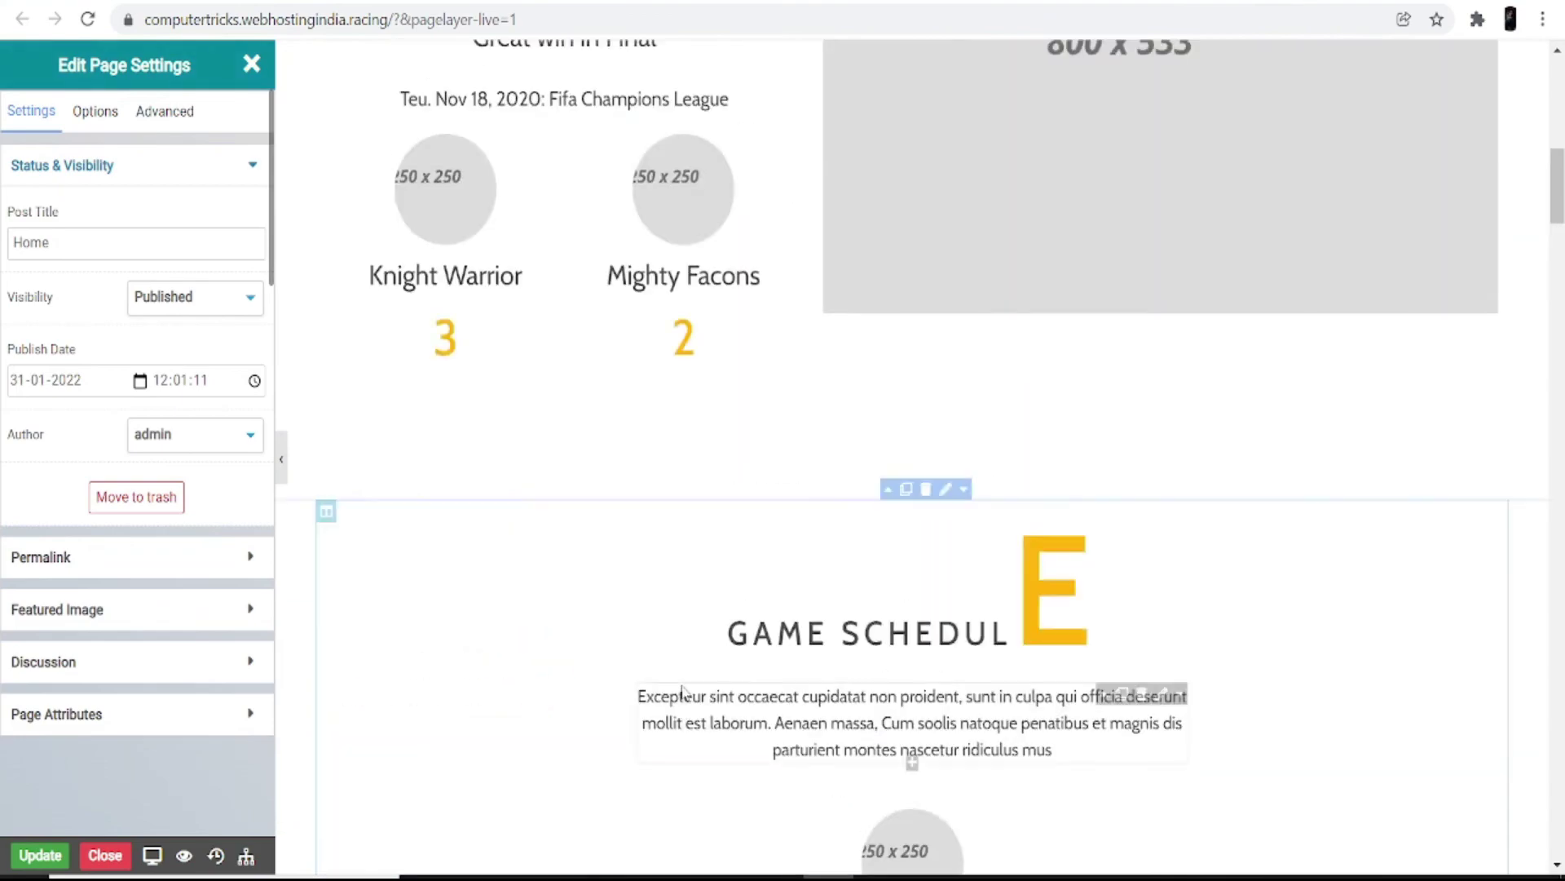
scroll(683, 692, "up", 8)
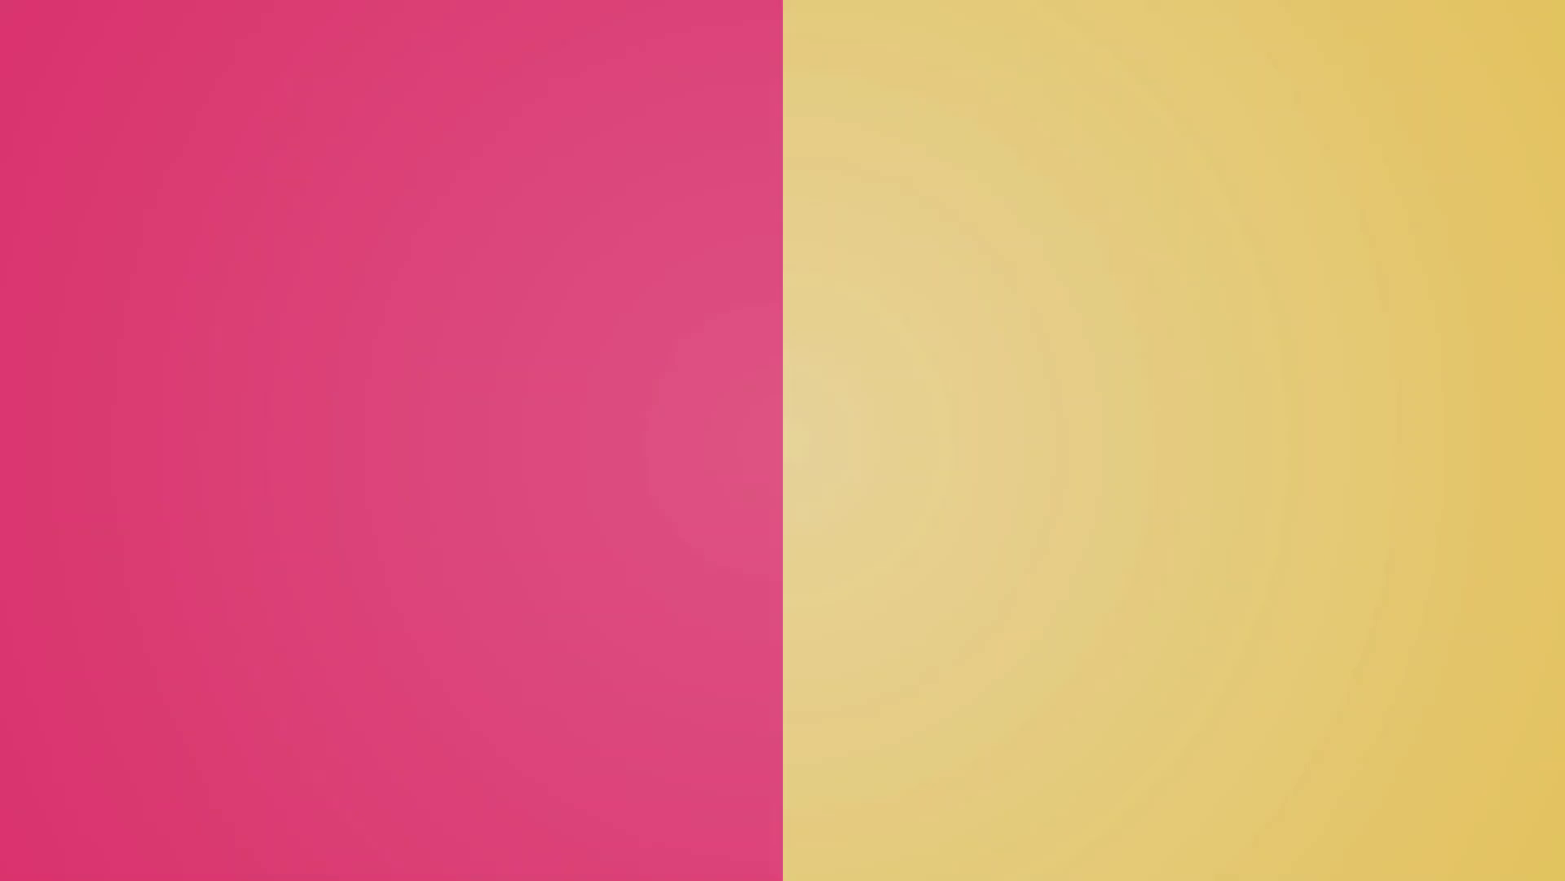